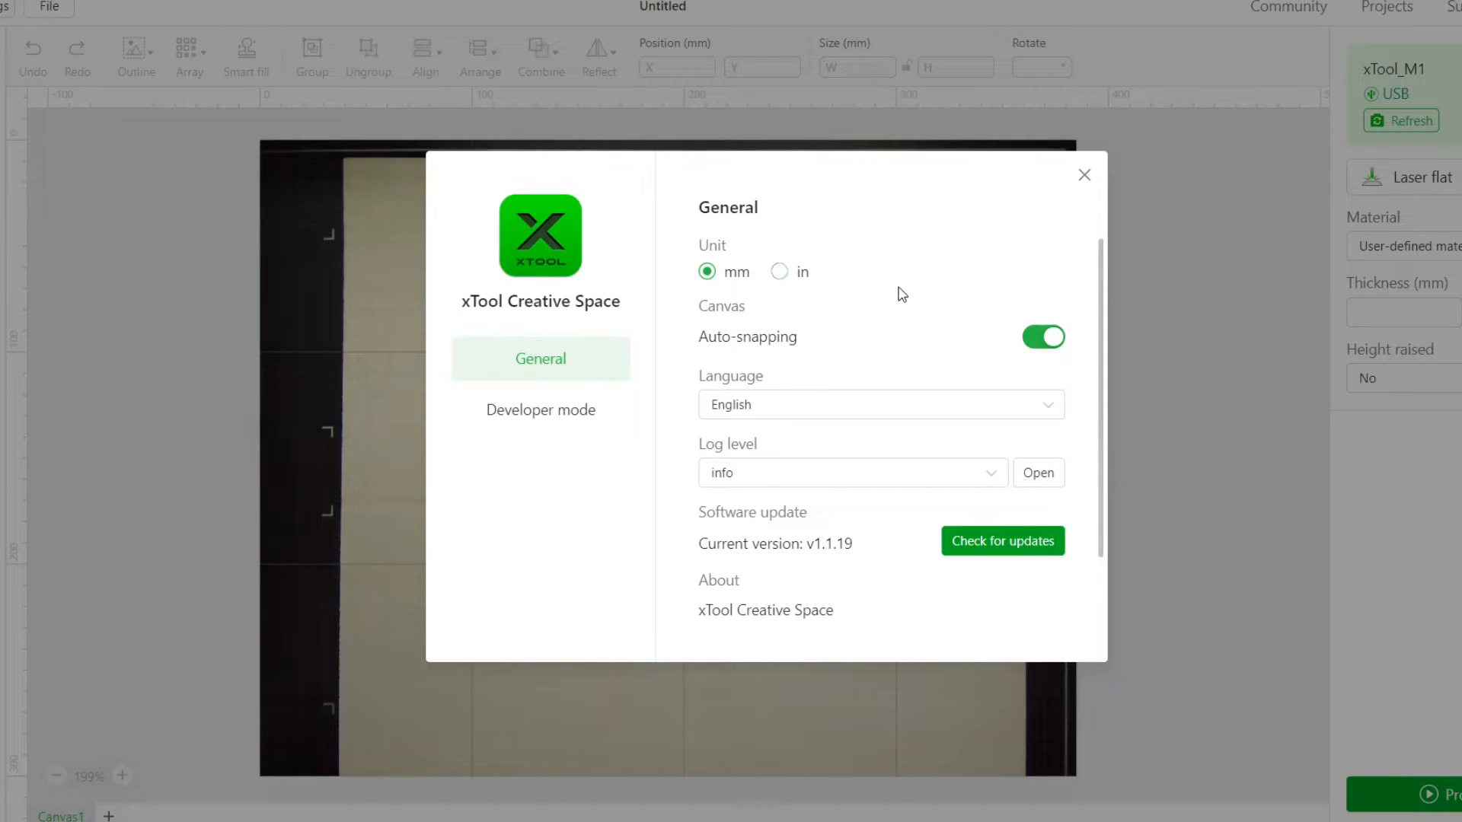
pyautogui.click(1083, 180)
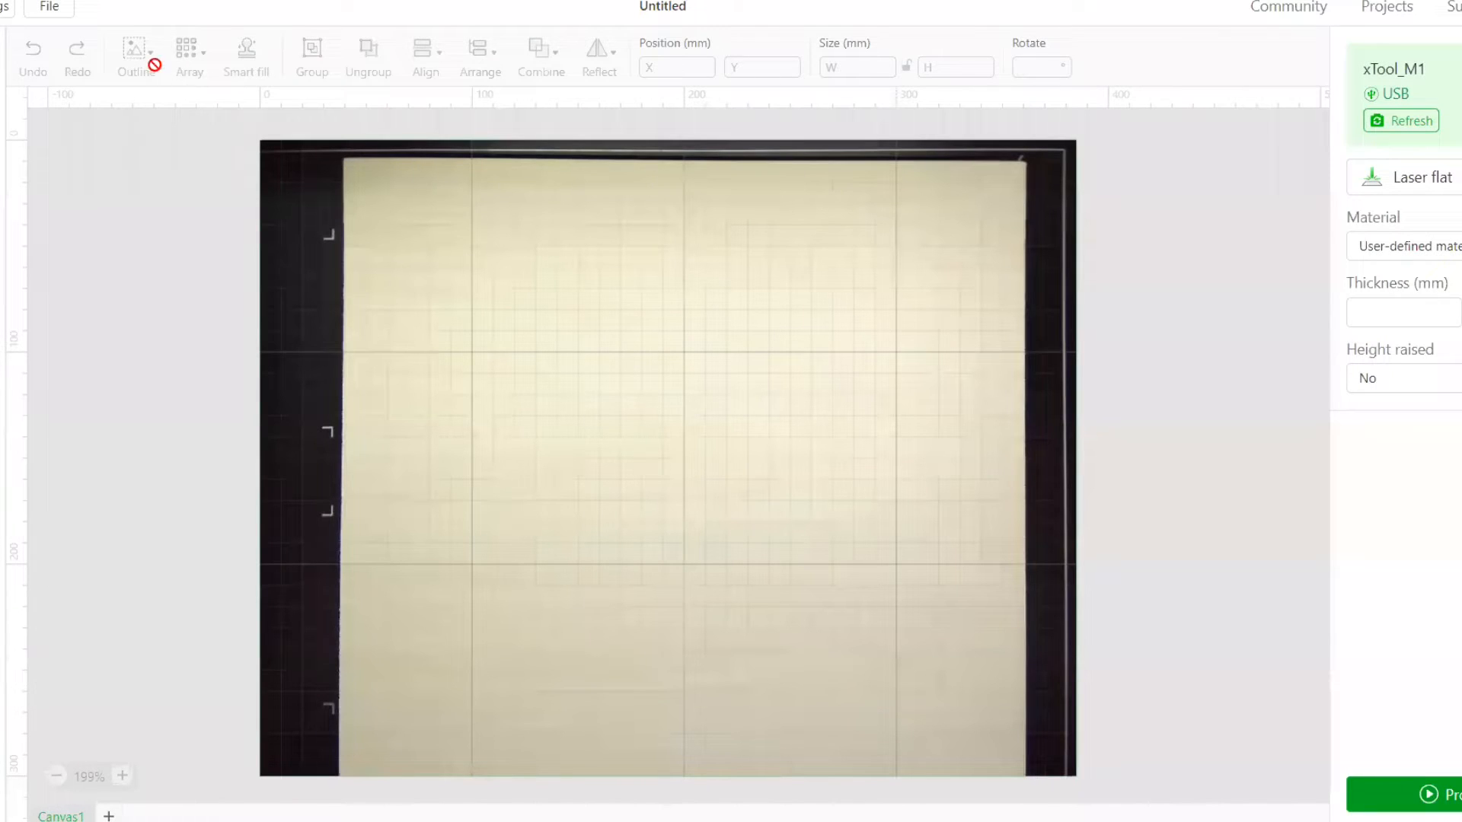
pyautogui.click(34, 10)
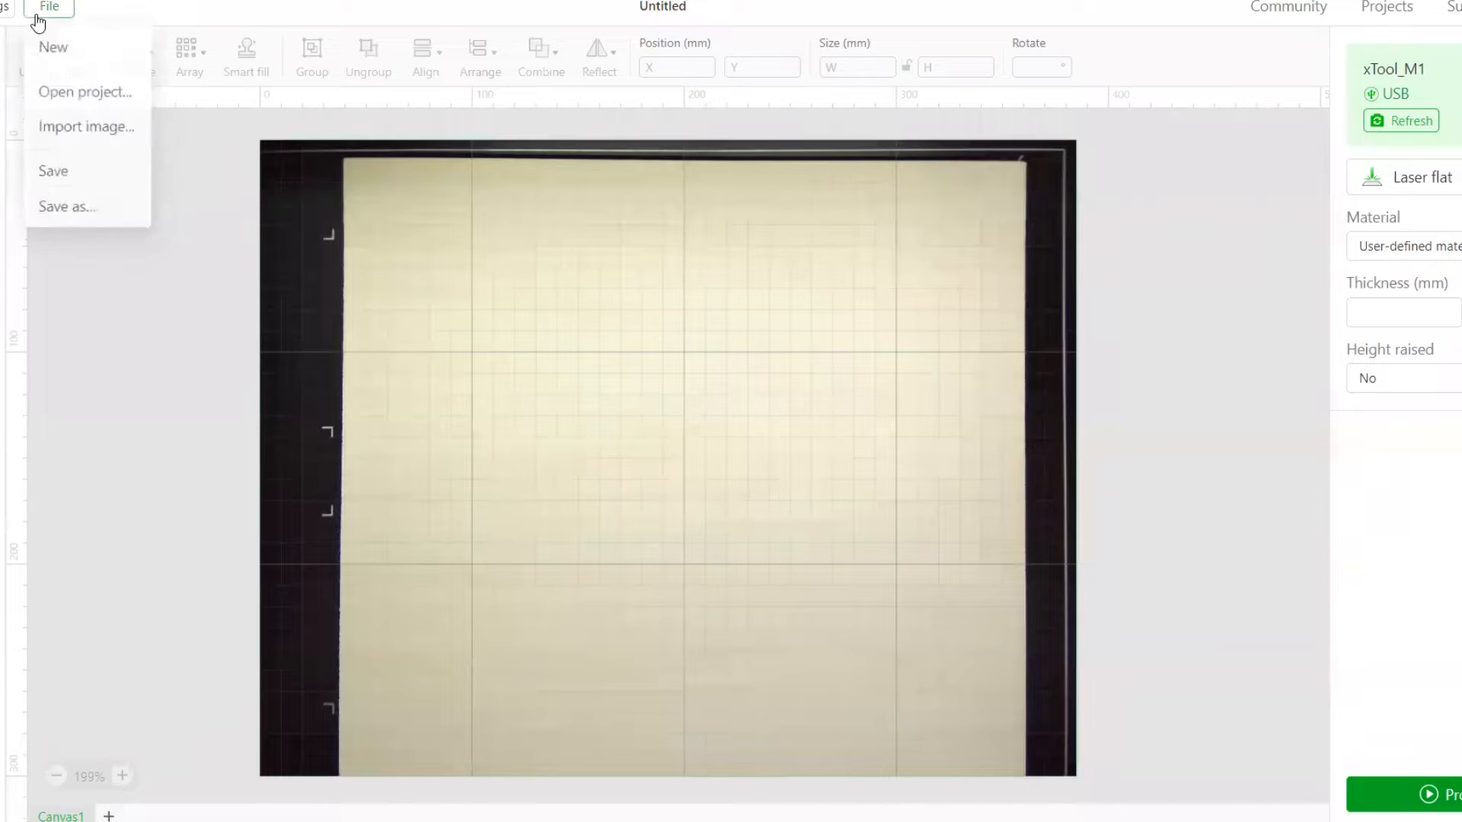
pyautogui.click(130, 299)
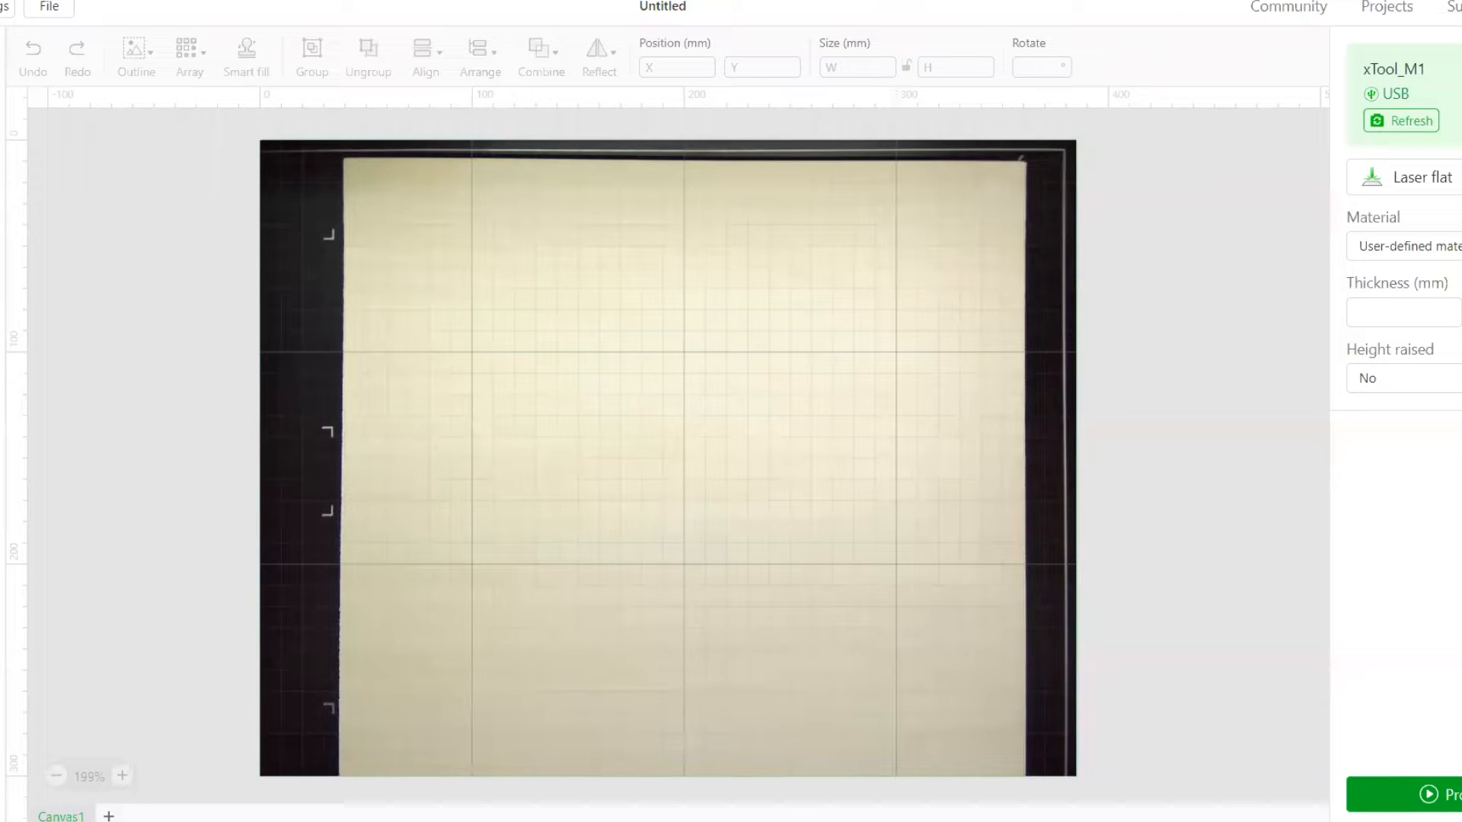
# Switch to Canva in the browser and open the Bee design from the saved projects
pyautogui.click(868, 821)
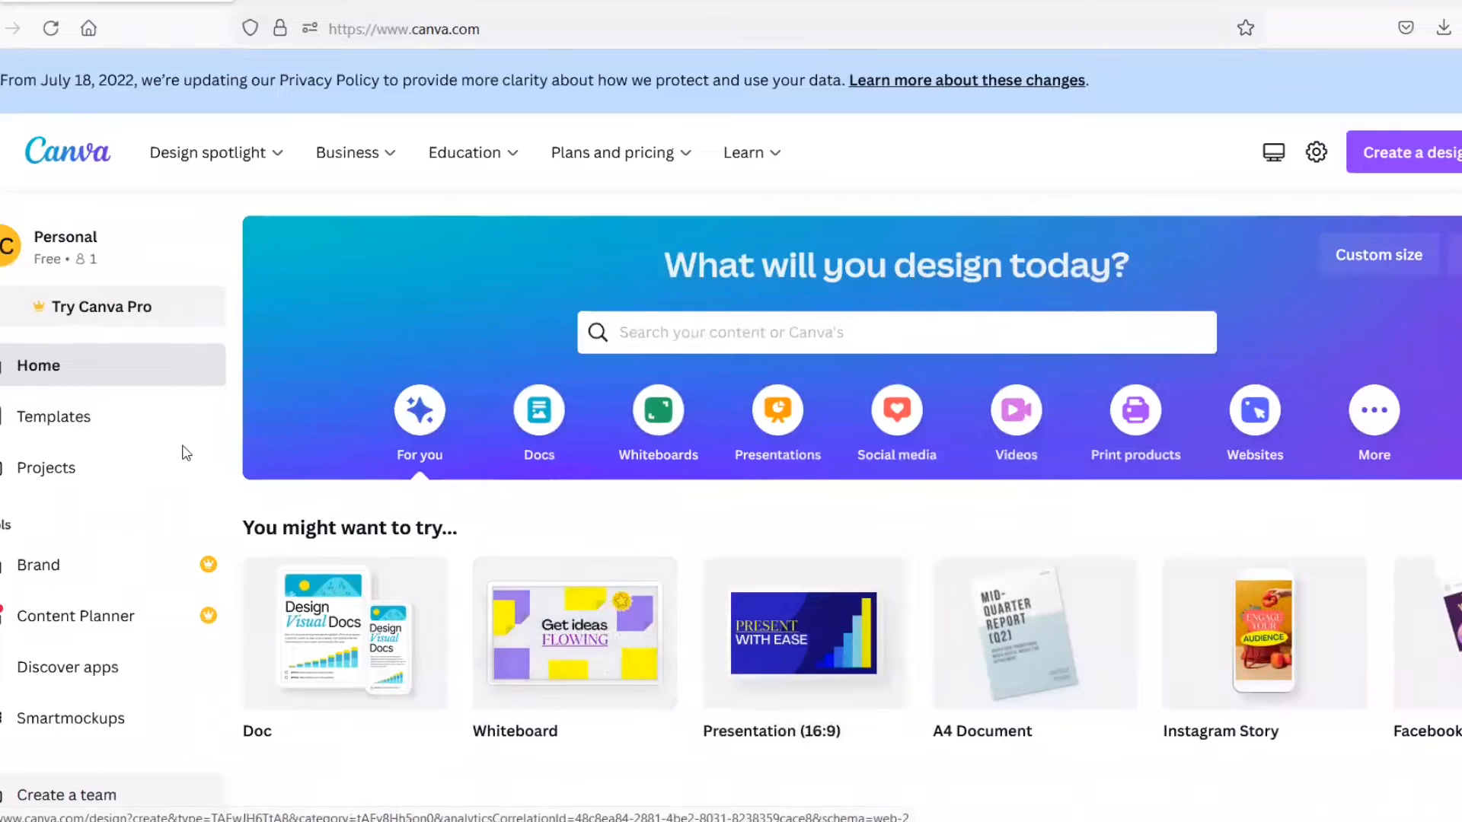
pyautogui.click(64, 468)
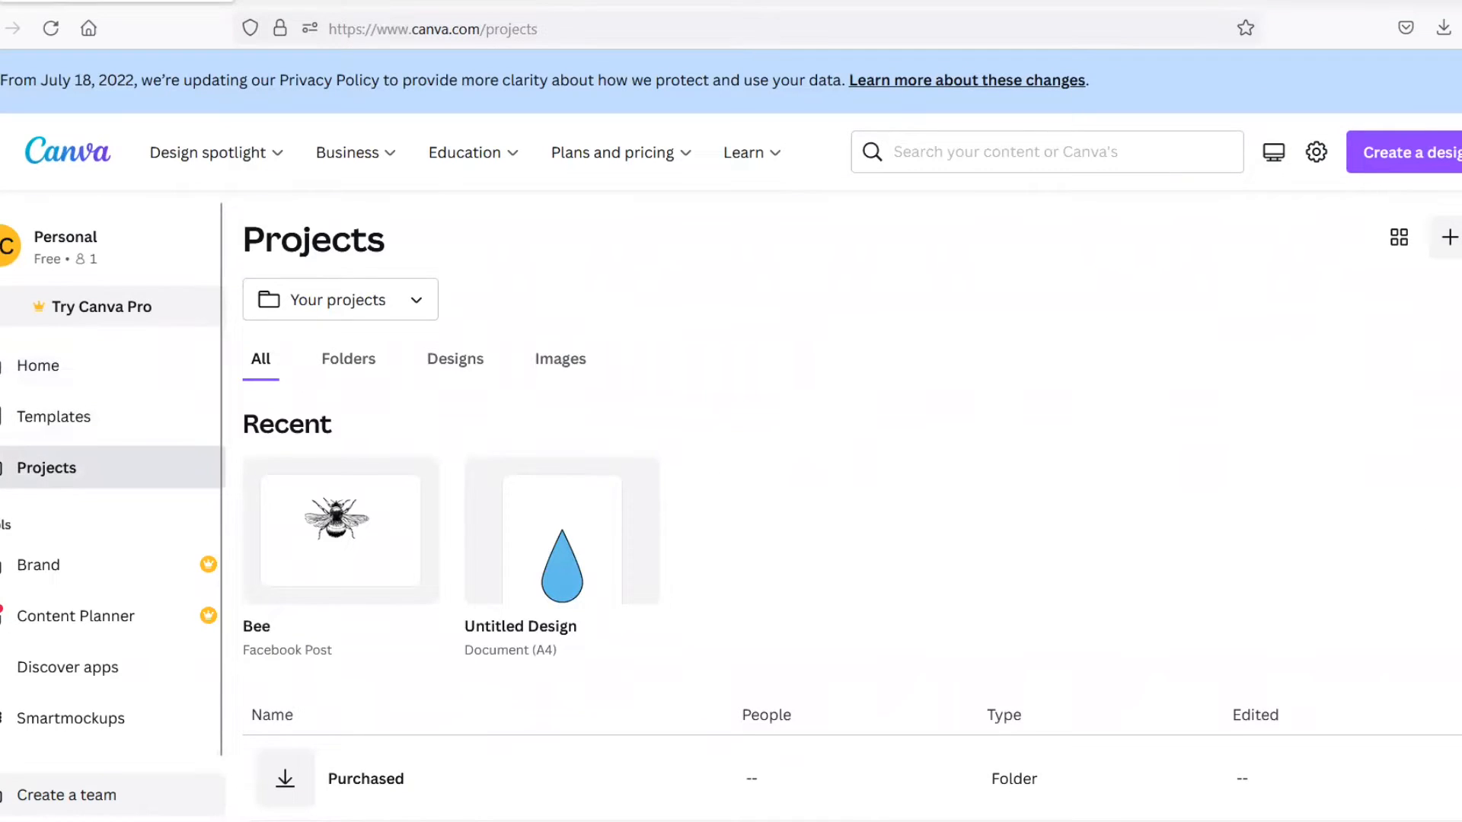
pyautogui.scroll(-2, 1268, 449)
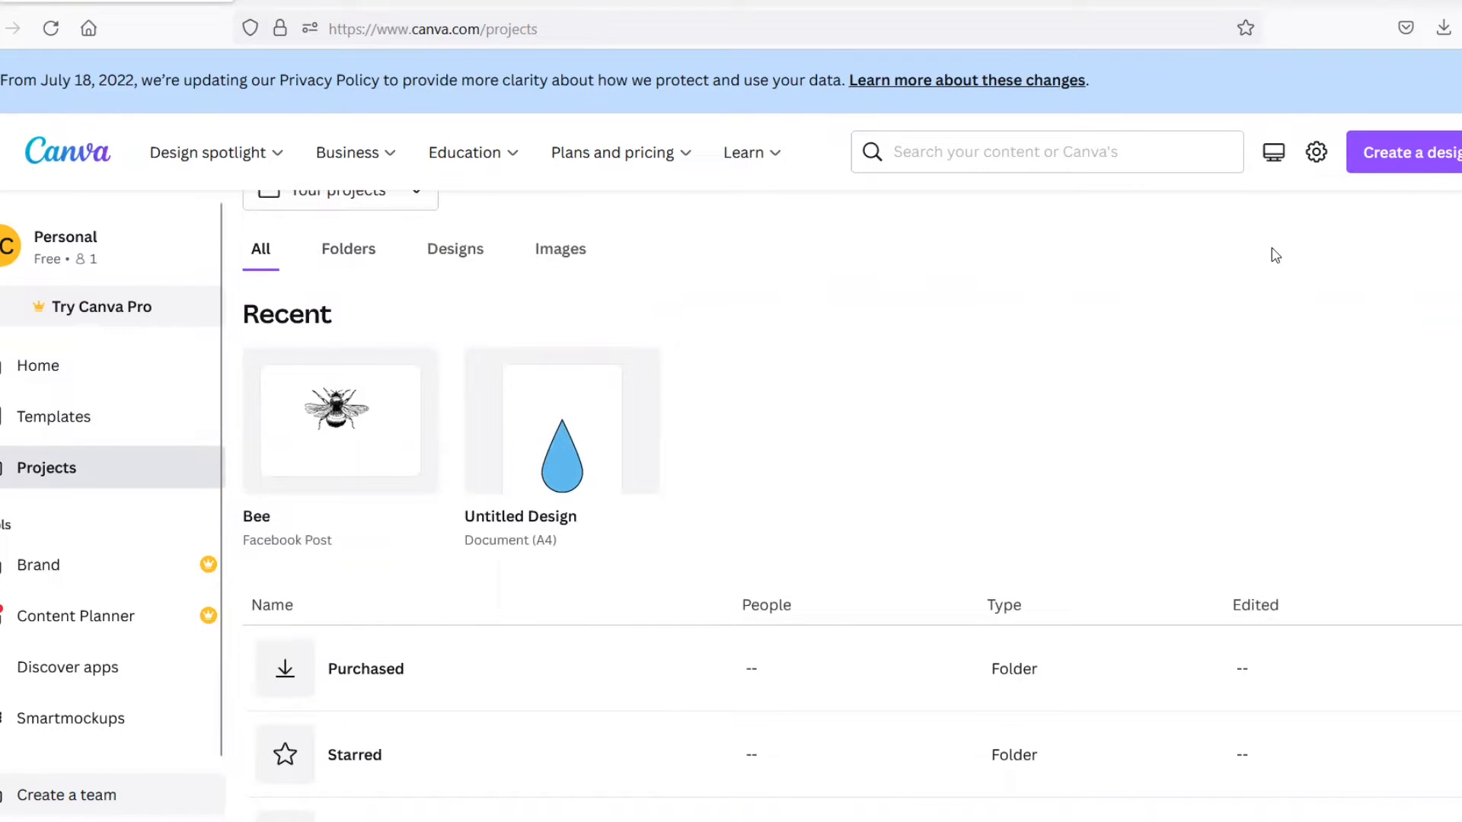
pyautogui.click(1415, 164)
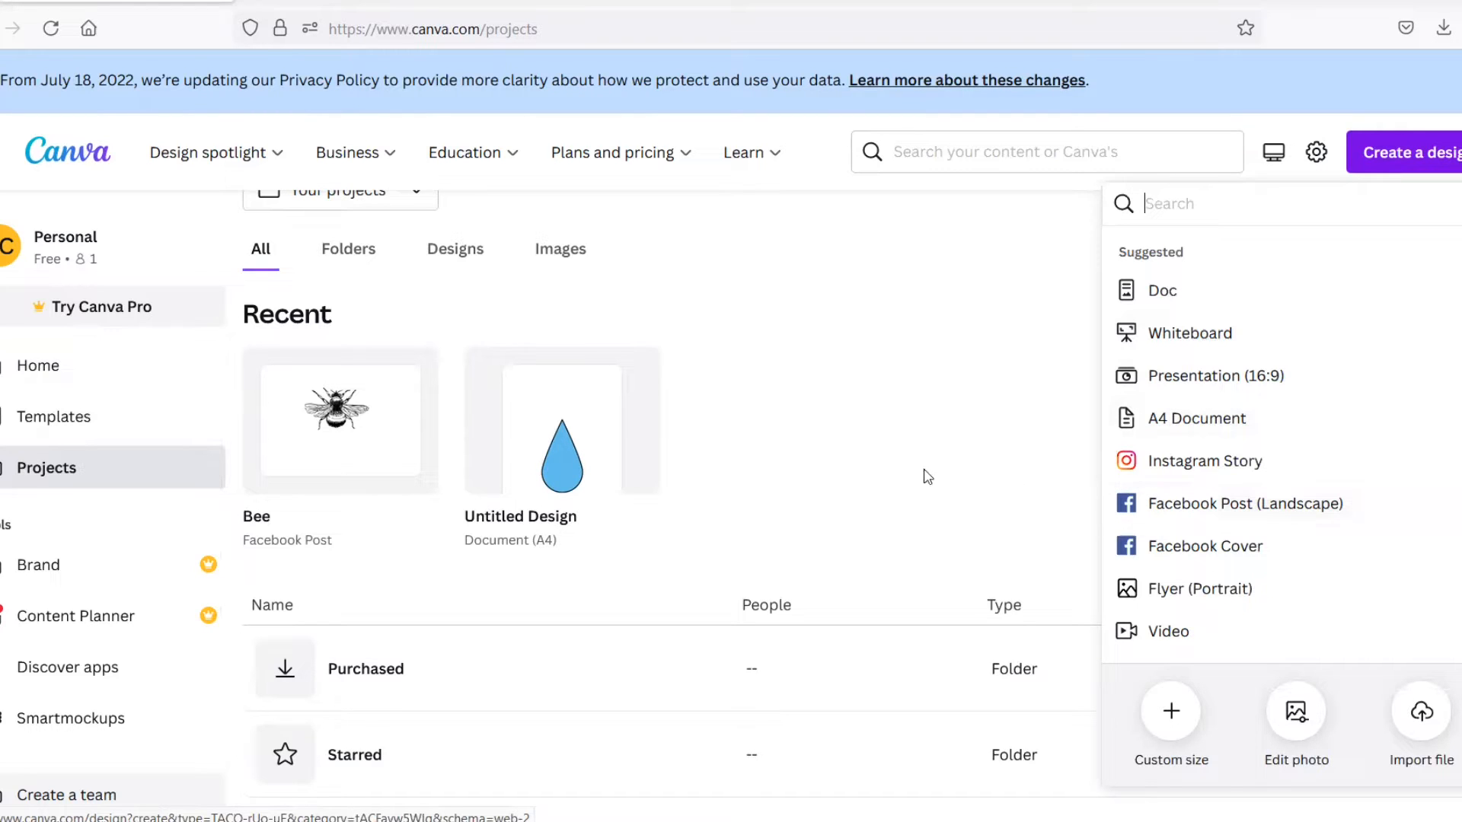
pyautogui.click(385, 439)
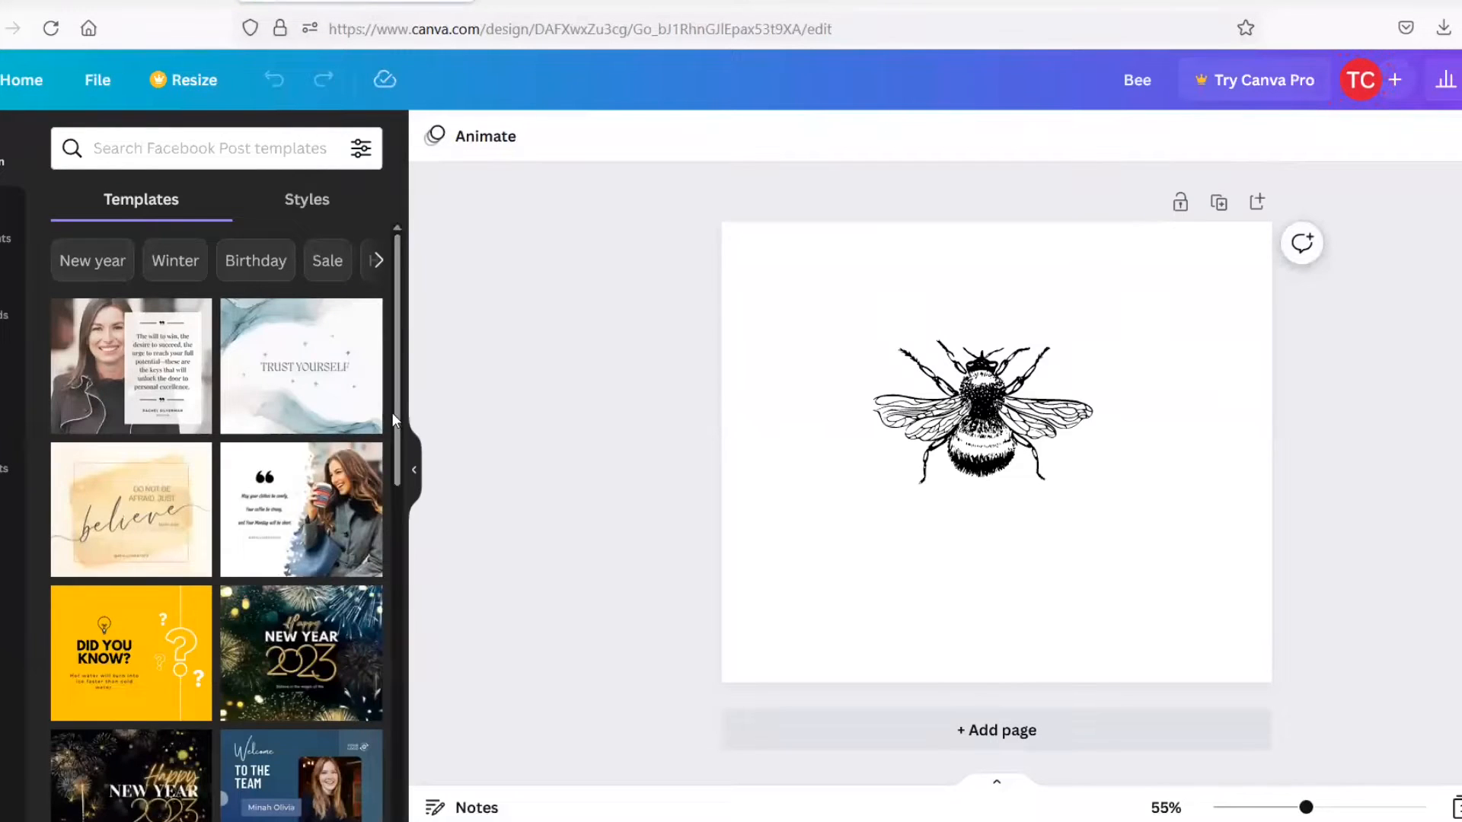
# Look up the licence terms of the bumblebee illustration among the recently used elements
pyautogui.click(5, 227)
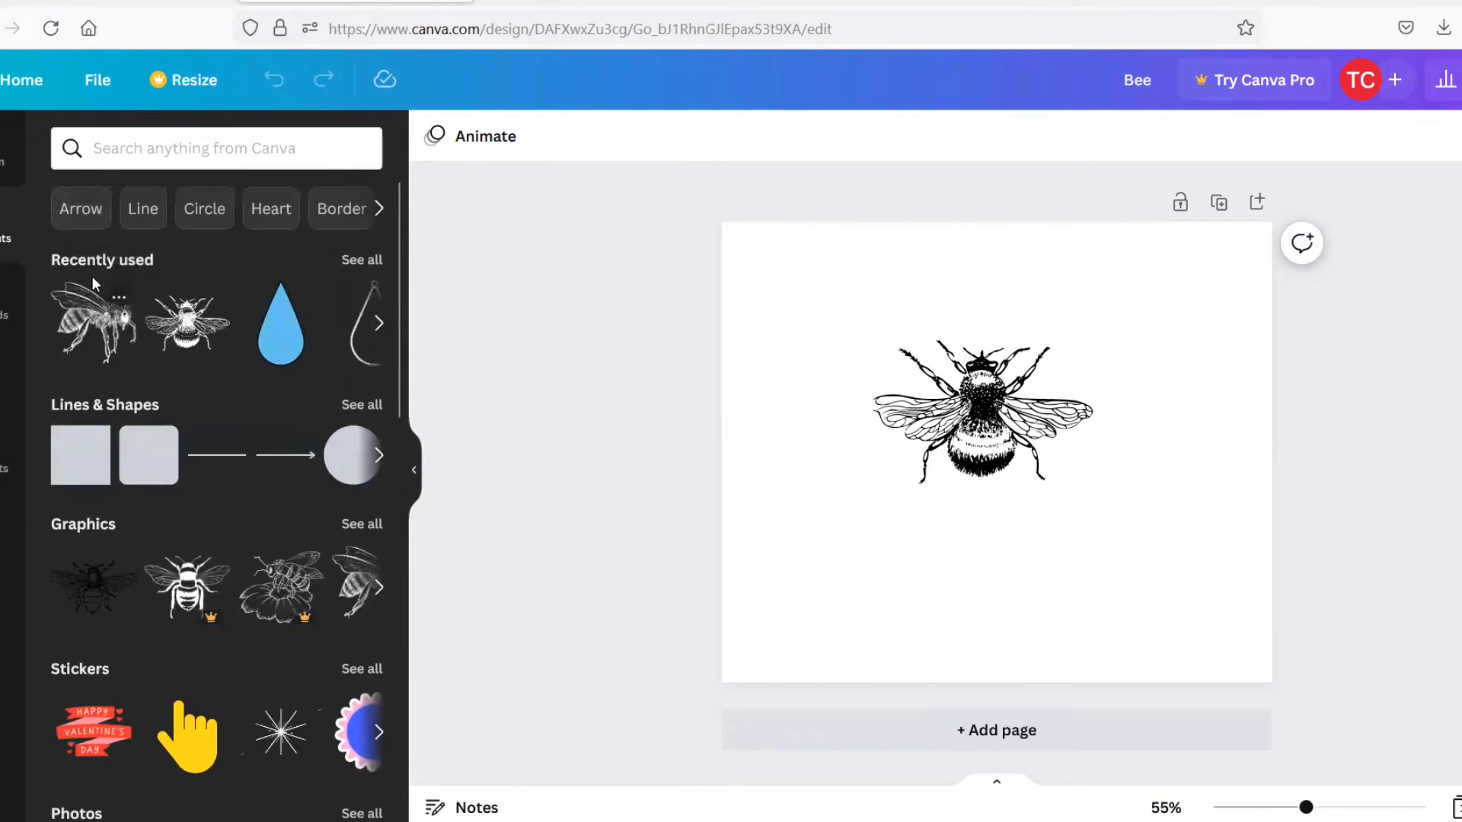
pyautogui.click(372, 259)
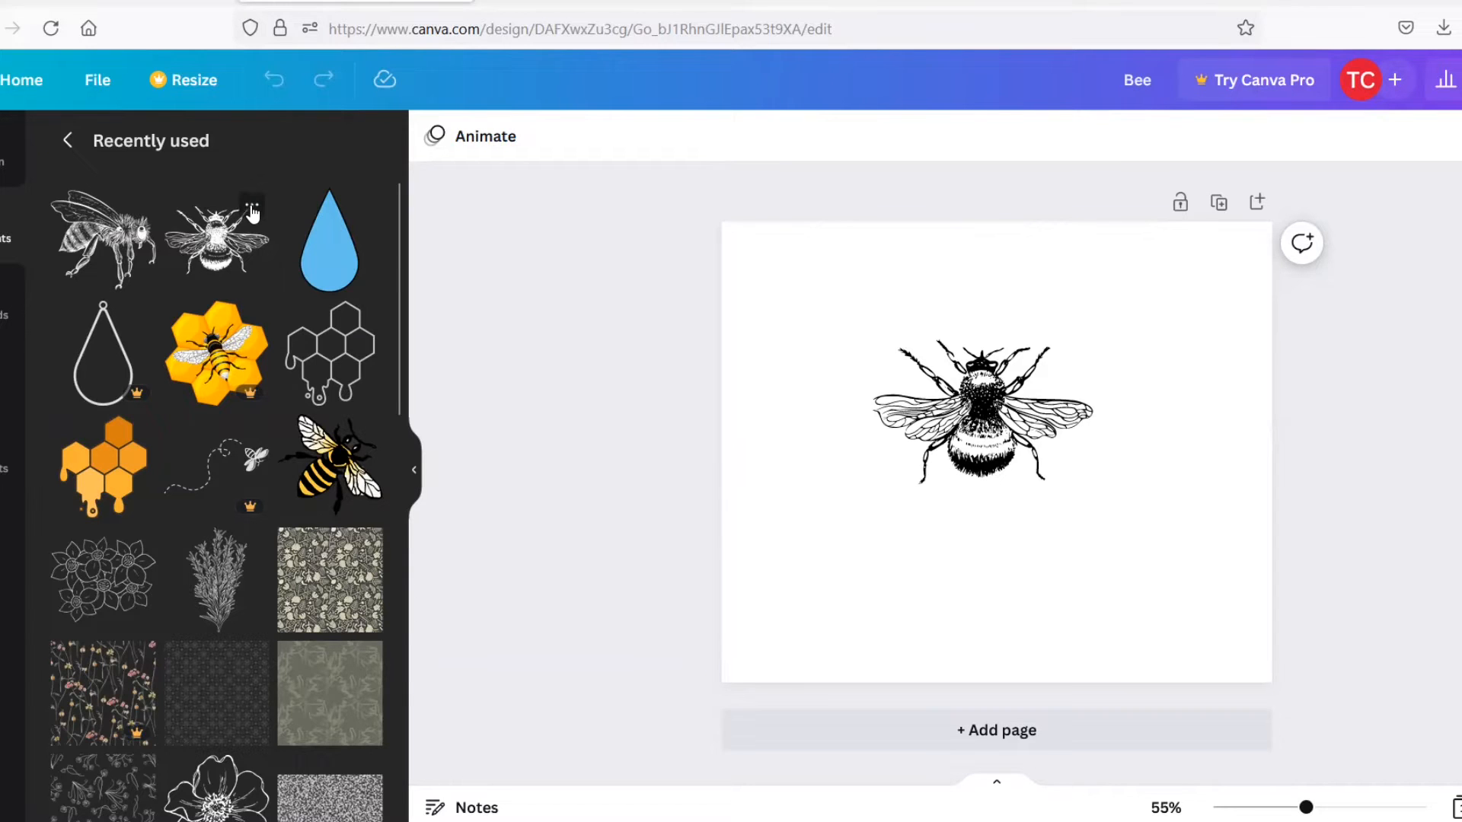
pyautogui.click(252, 207)
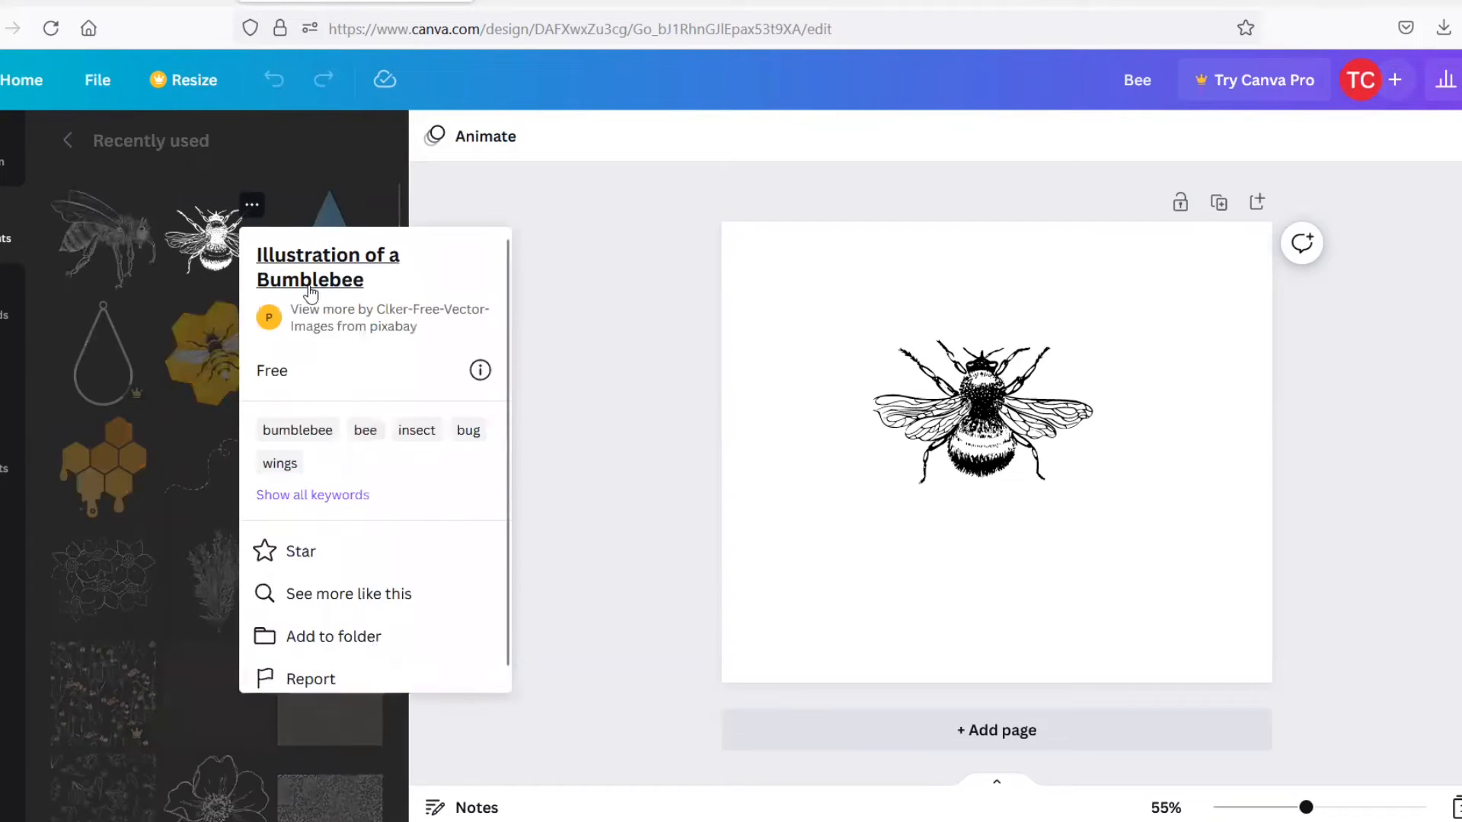
pyautogui.moveTo(480, 373)
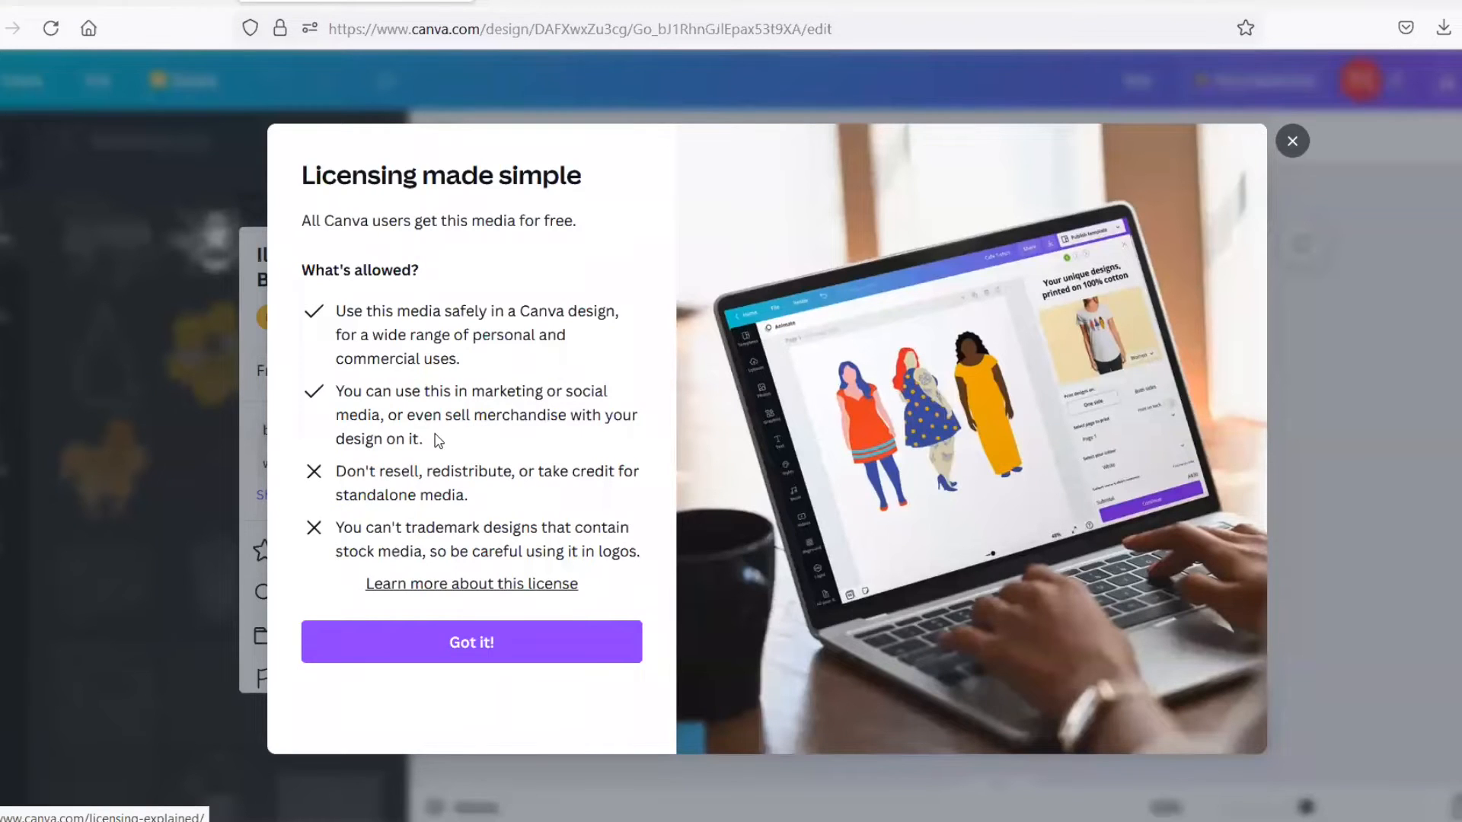
pyautogui.click(1292, 141)
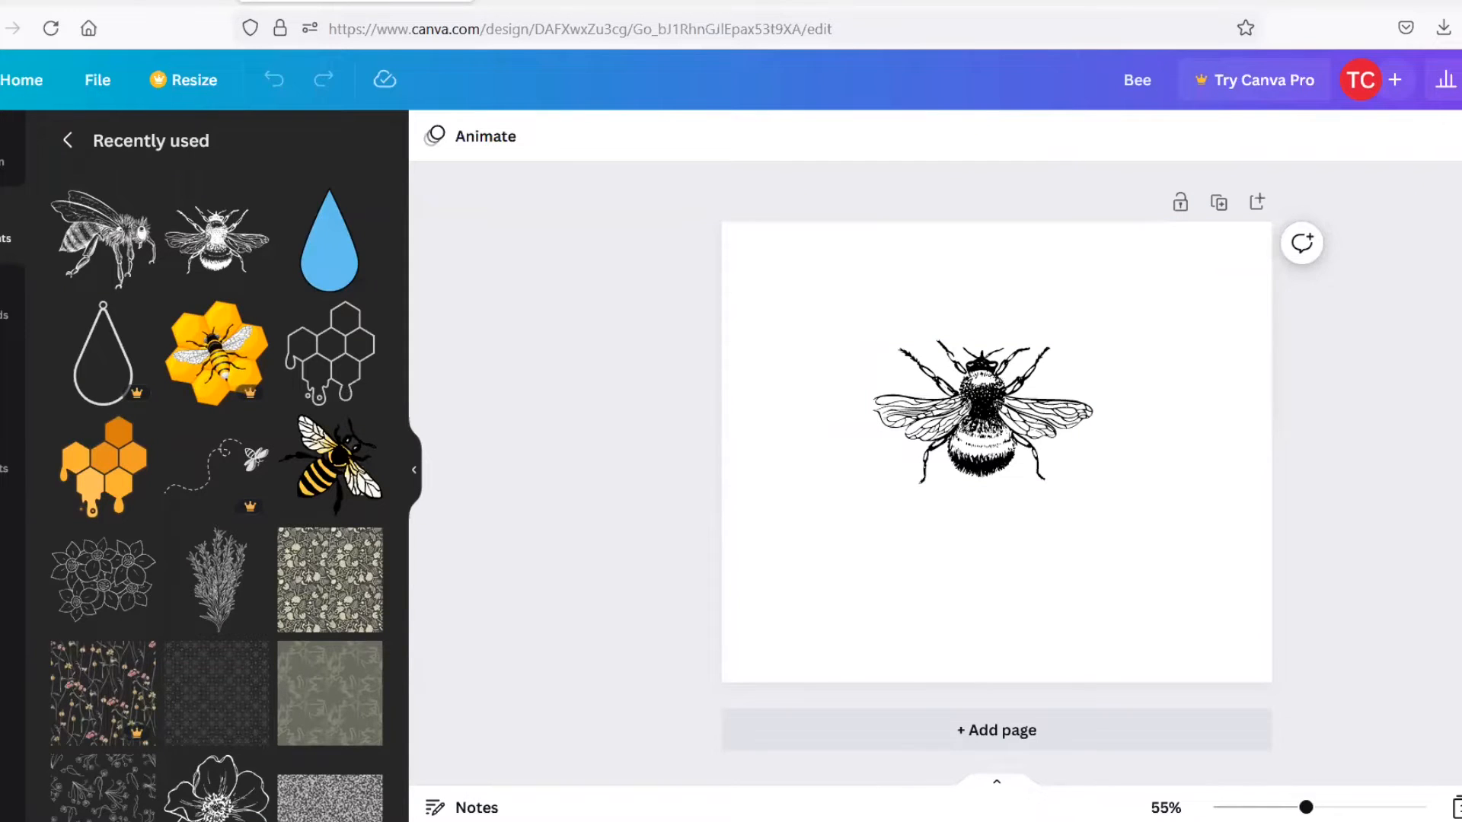
# Download the Bee design as a PNG file
pyautogui.click(1460, 80)
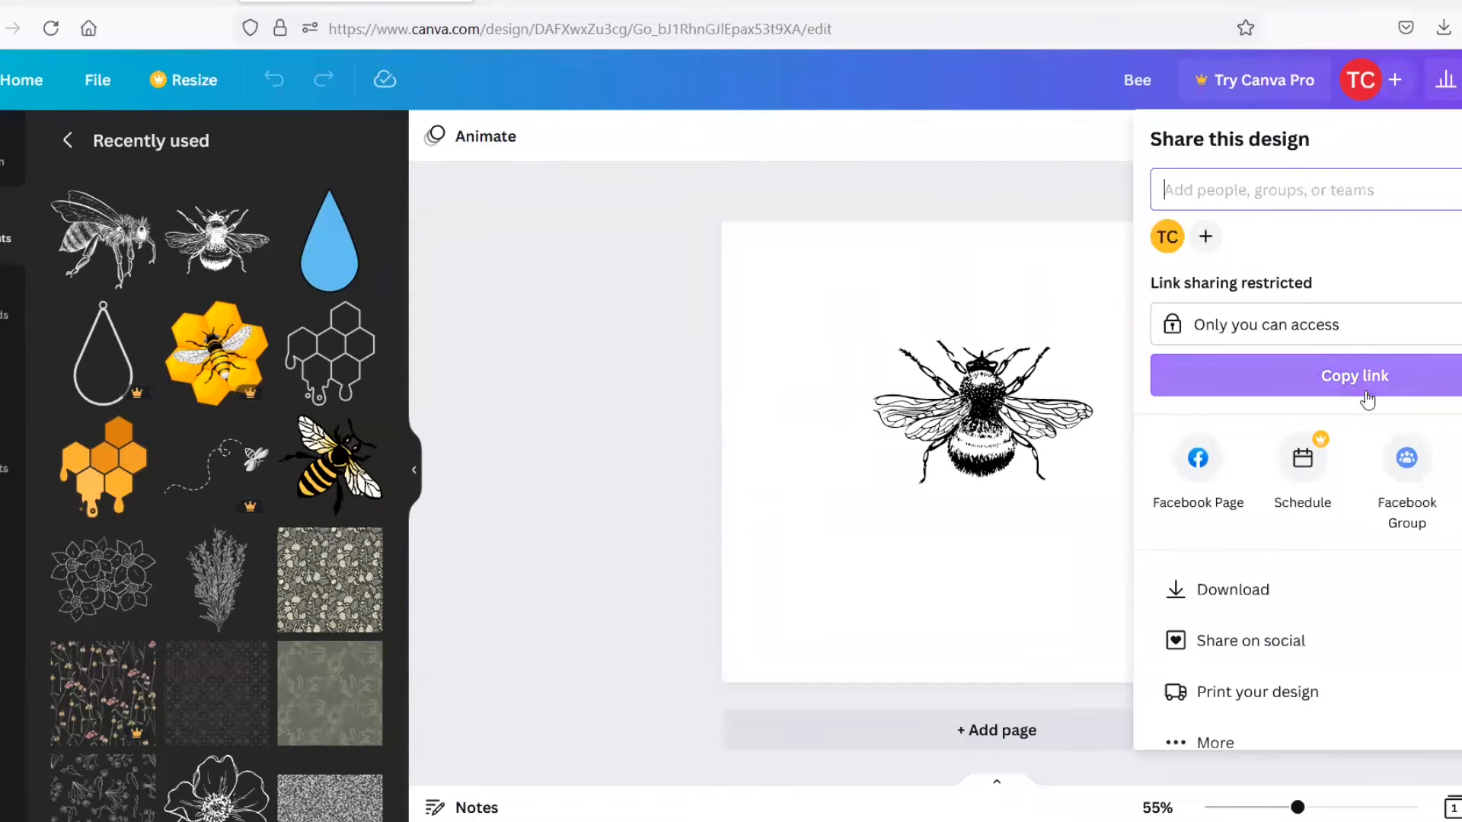
pyautogui.click(1226, 591)
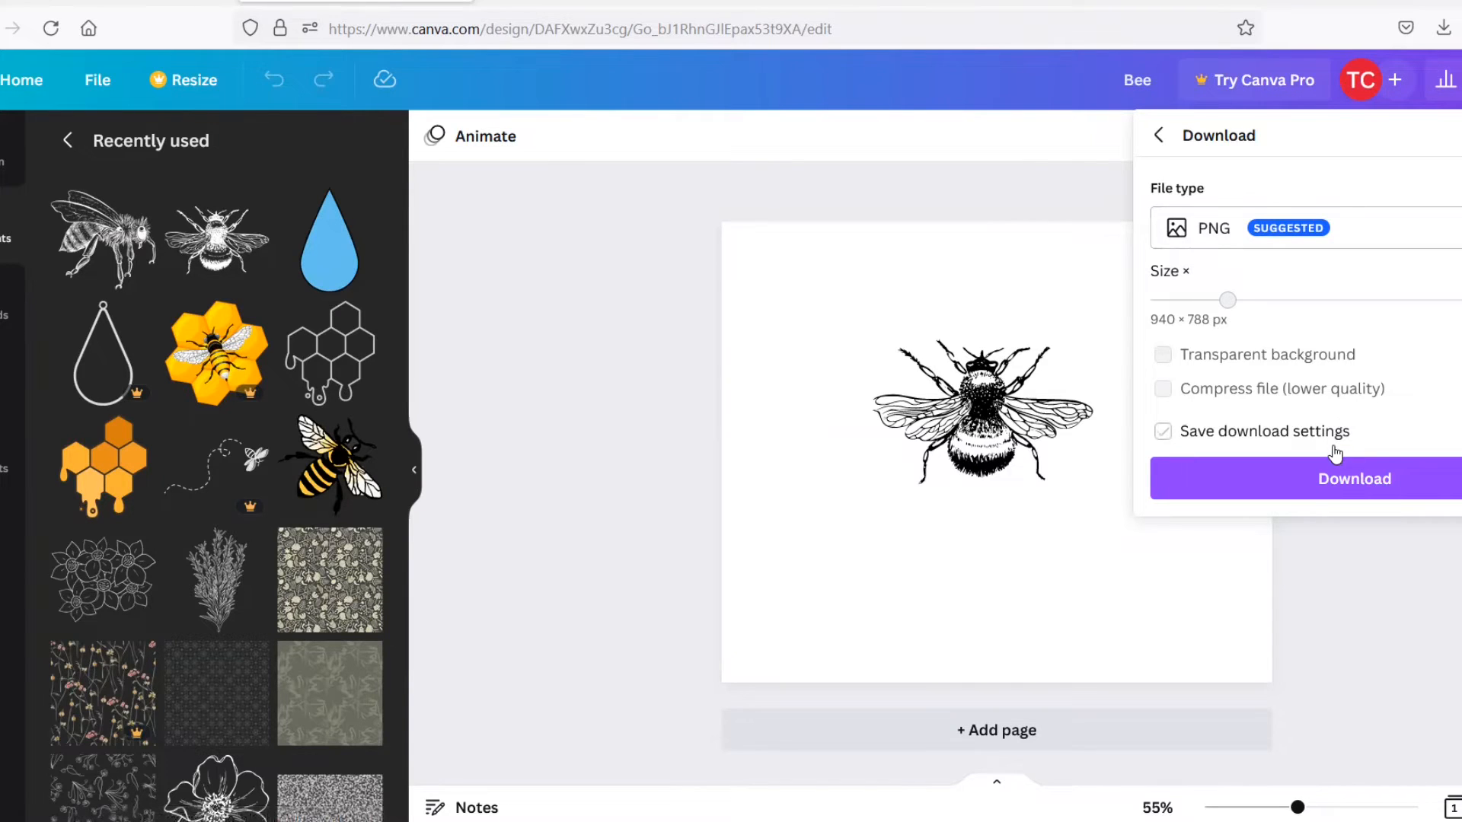
pyautogui.click(1353, 491)
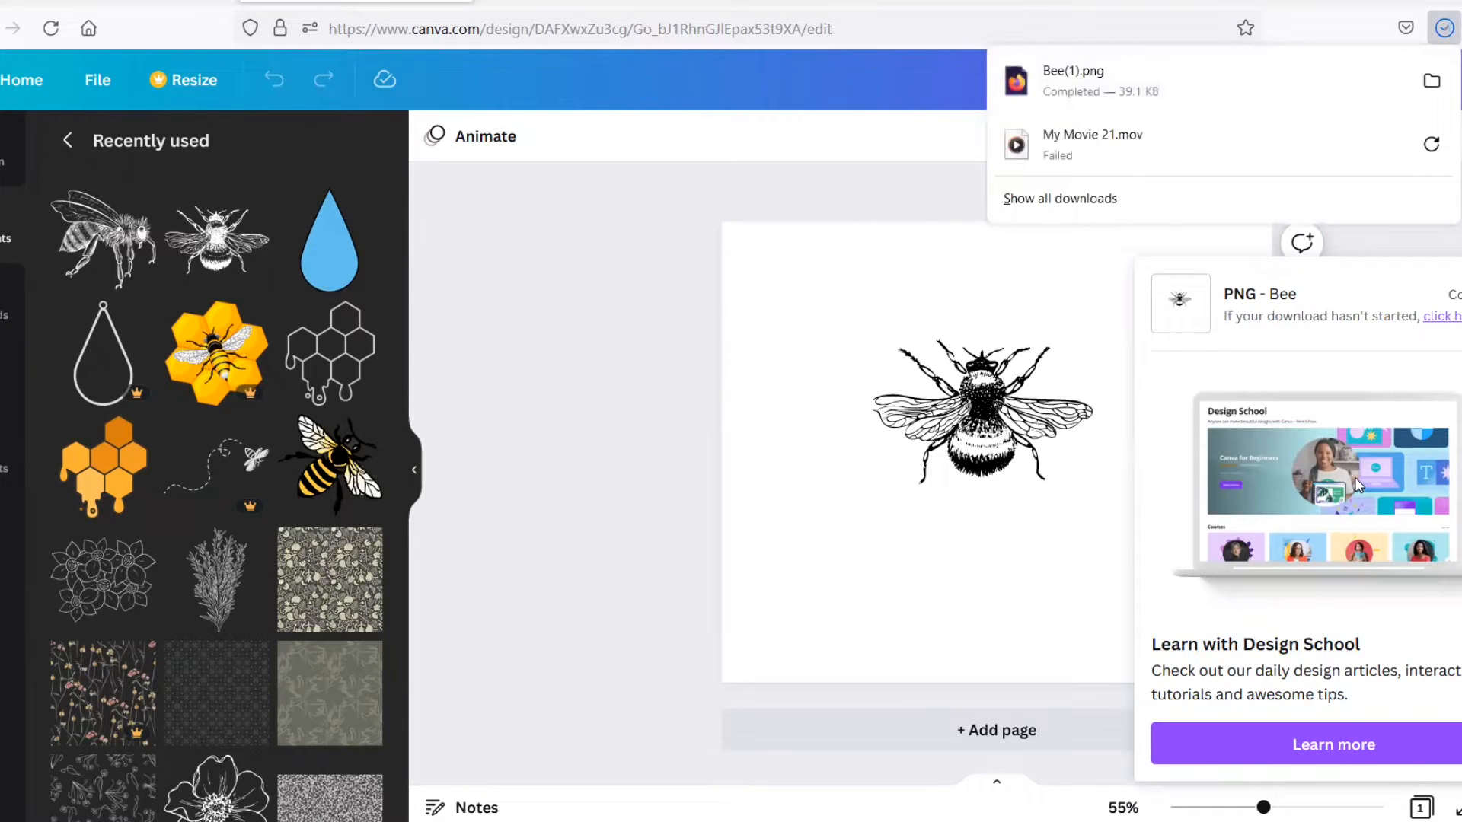
pyautogui.click(590, 310)
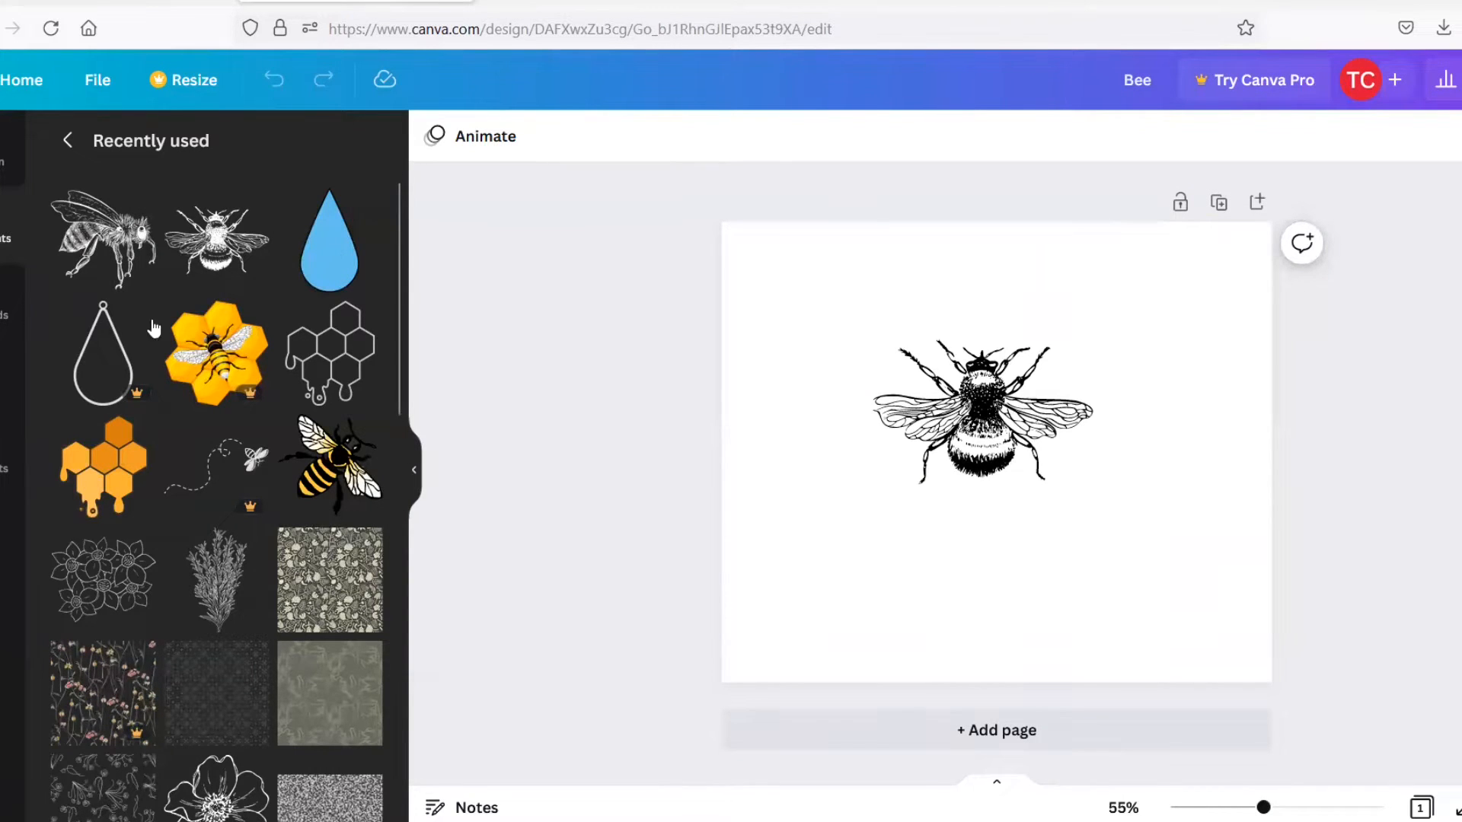
pyautogui.click(120, 351)
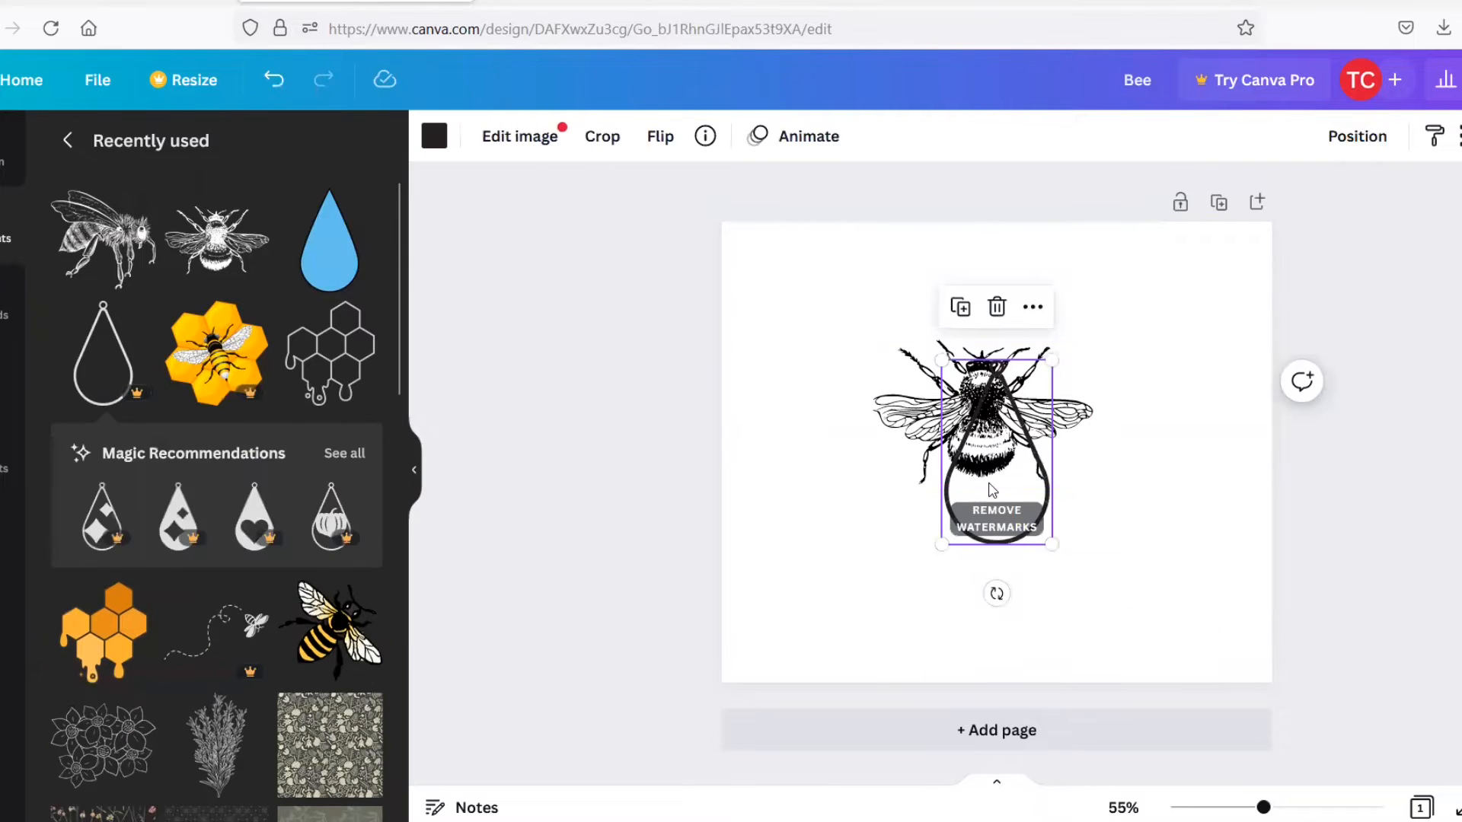
pyautogui.moveTo(1011, 422); pyautogui.dragTo(830, 402)
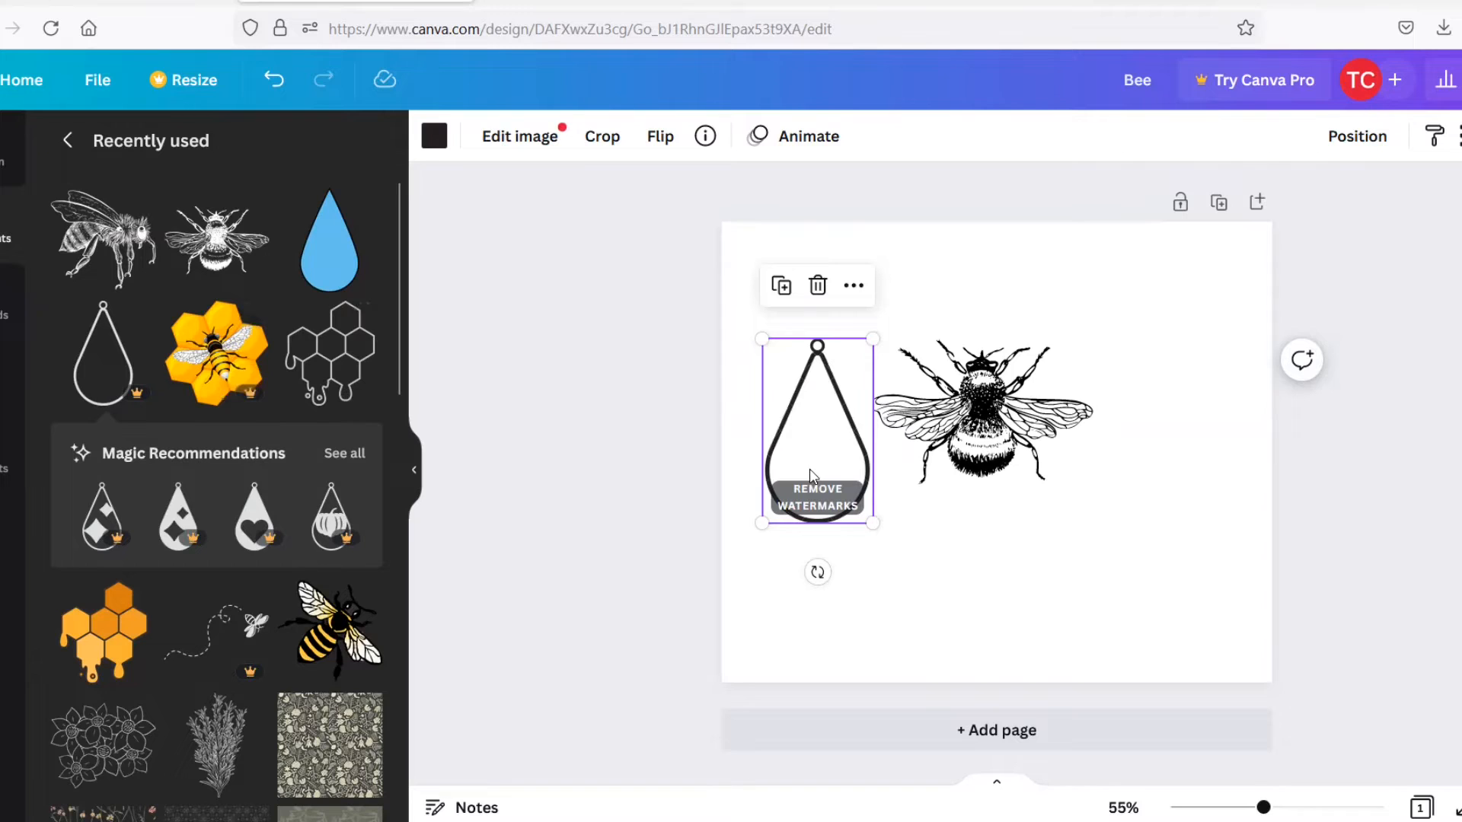
pyautogui.press('Delete')
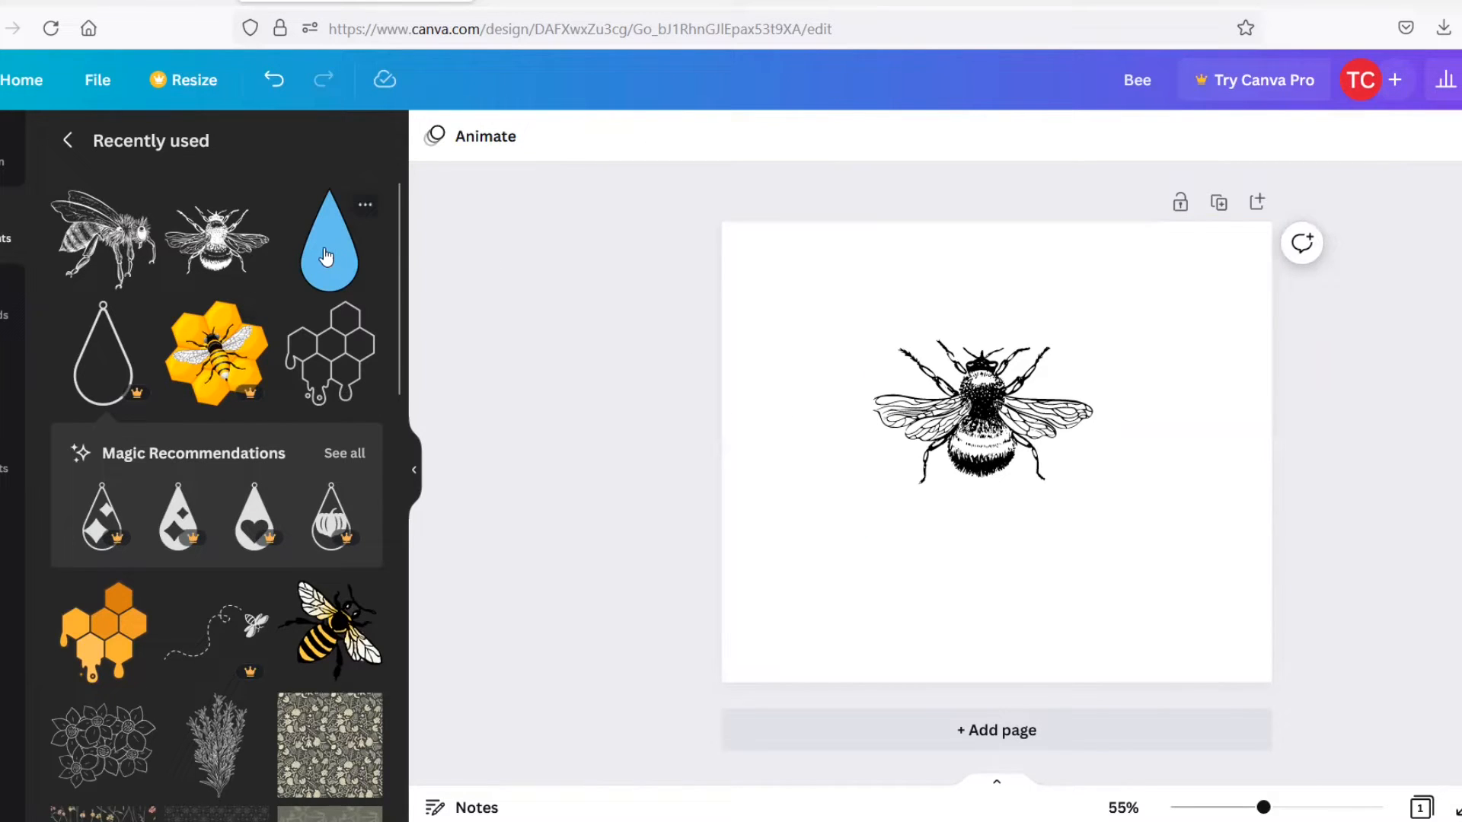
# Delete the bee from the page and add the blue teardrop graphic from the recently used elements
pyautogui.click(1056, 433)
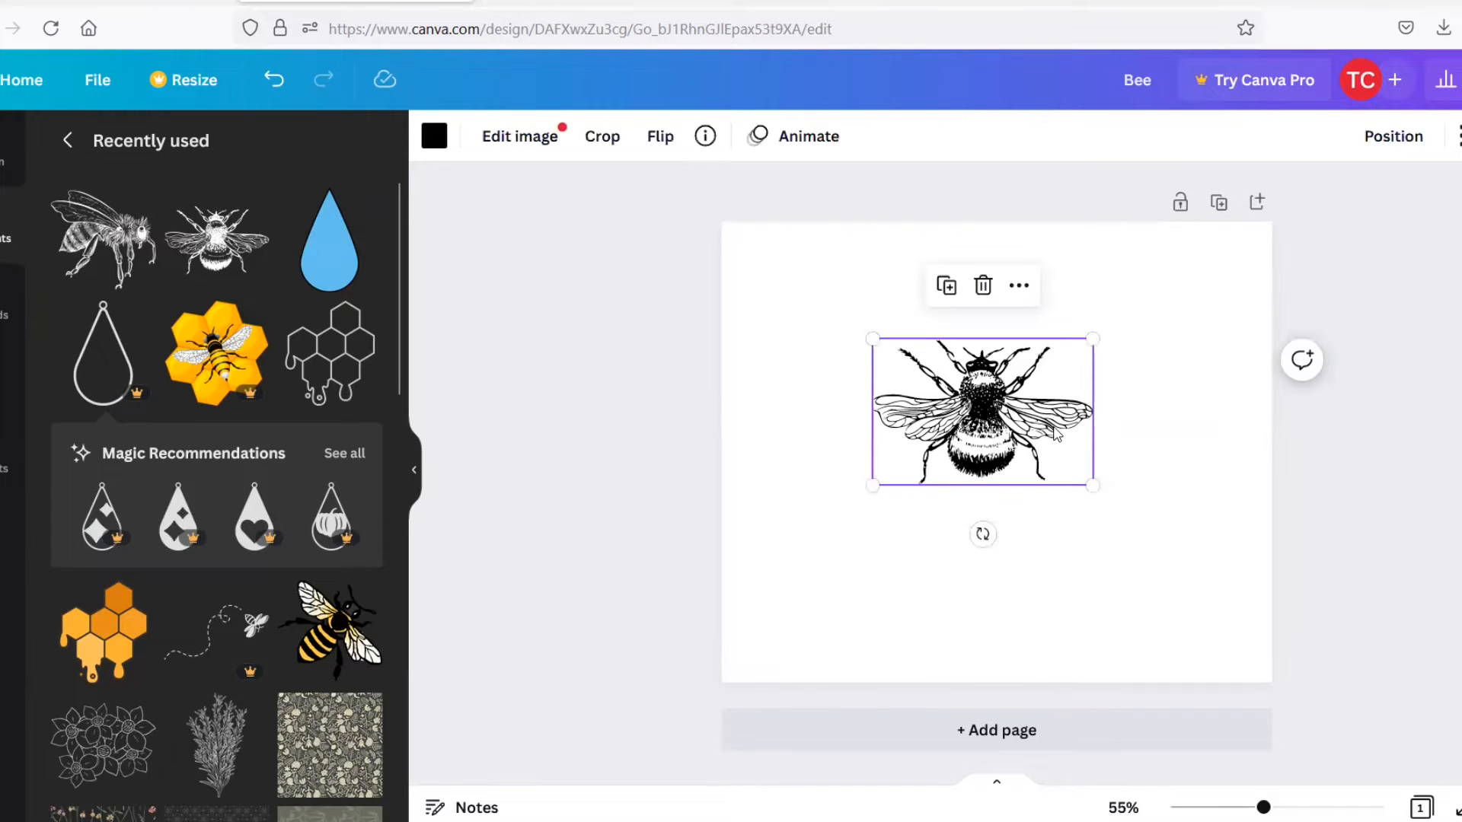
pyautogui.press('Delete')
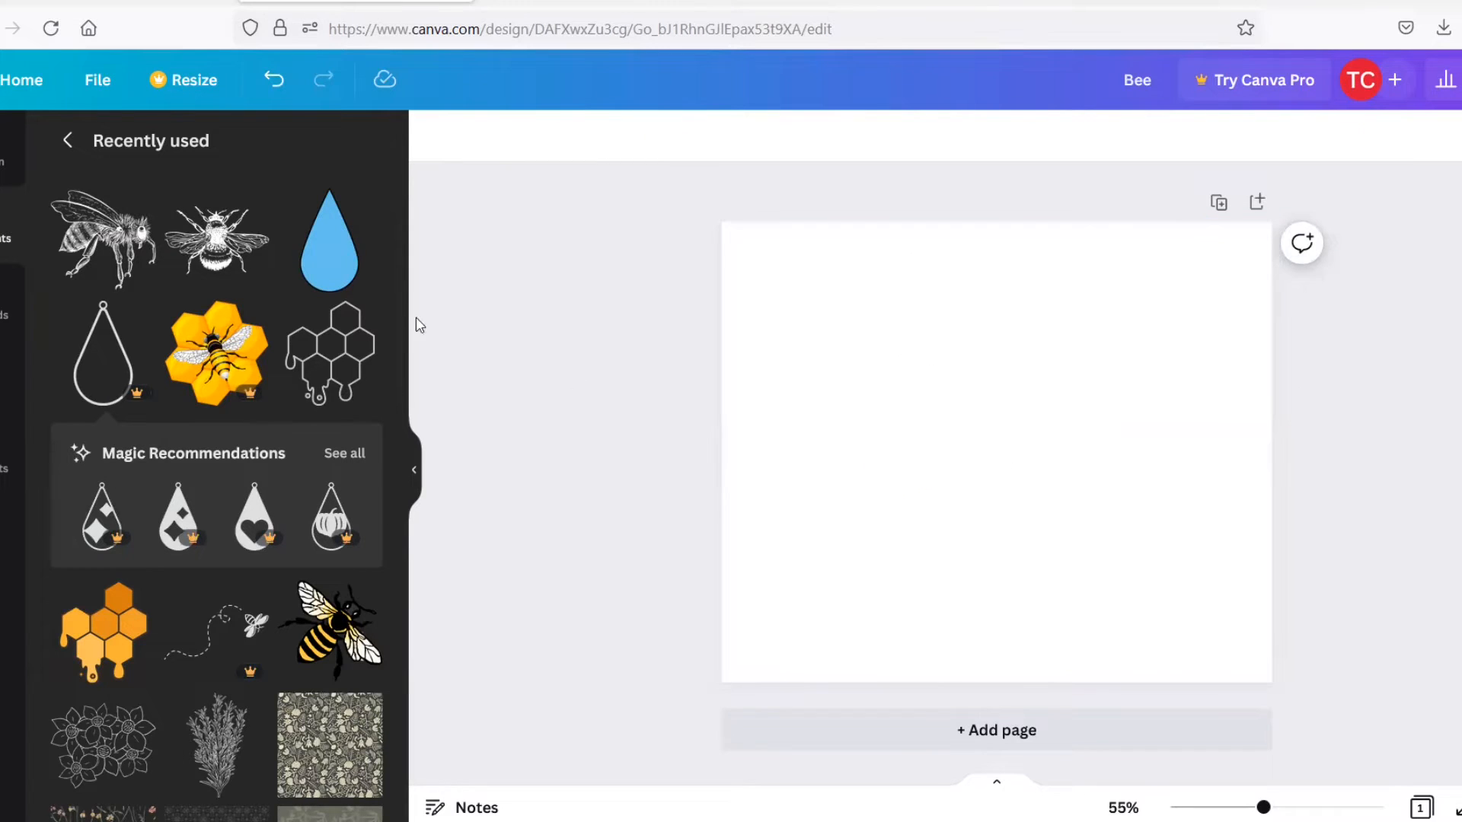
pyautogui.click(331, 244)
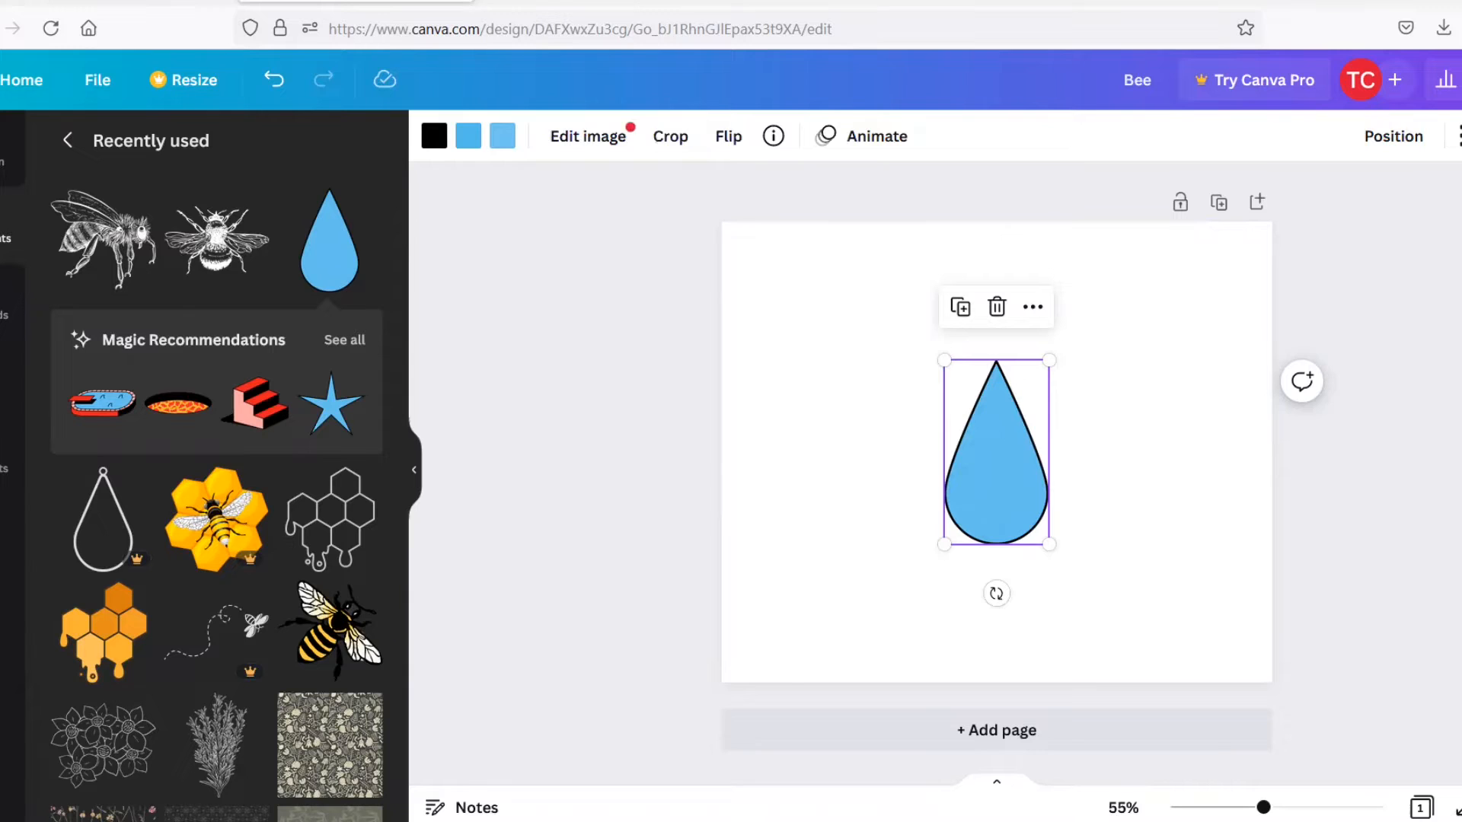
# Download the teardrop design as an image file
pyautogui.click(1461, 80)
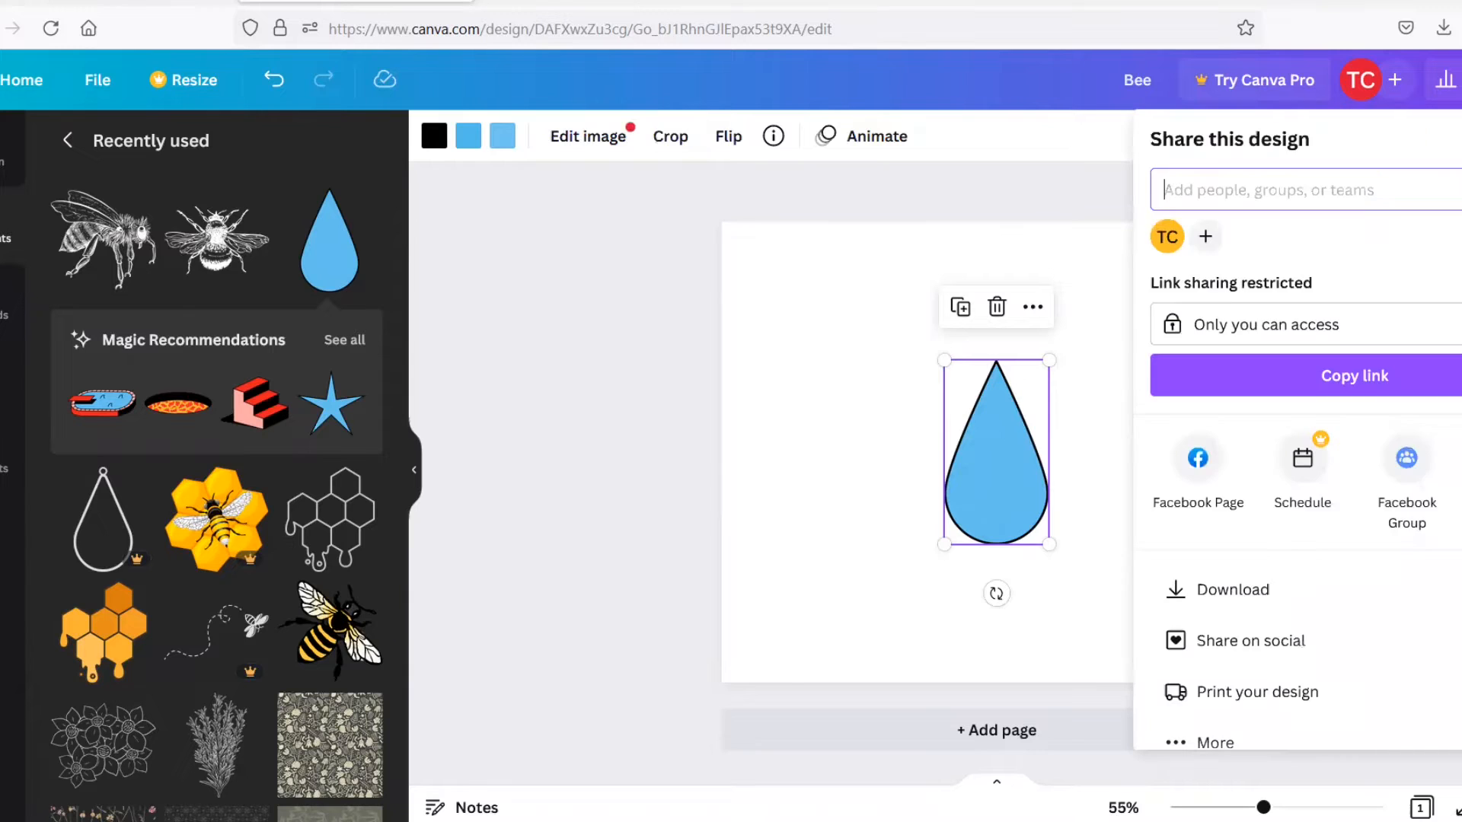
pyautogui.click(1260, 589)
pyautogui.click(1334, 491)
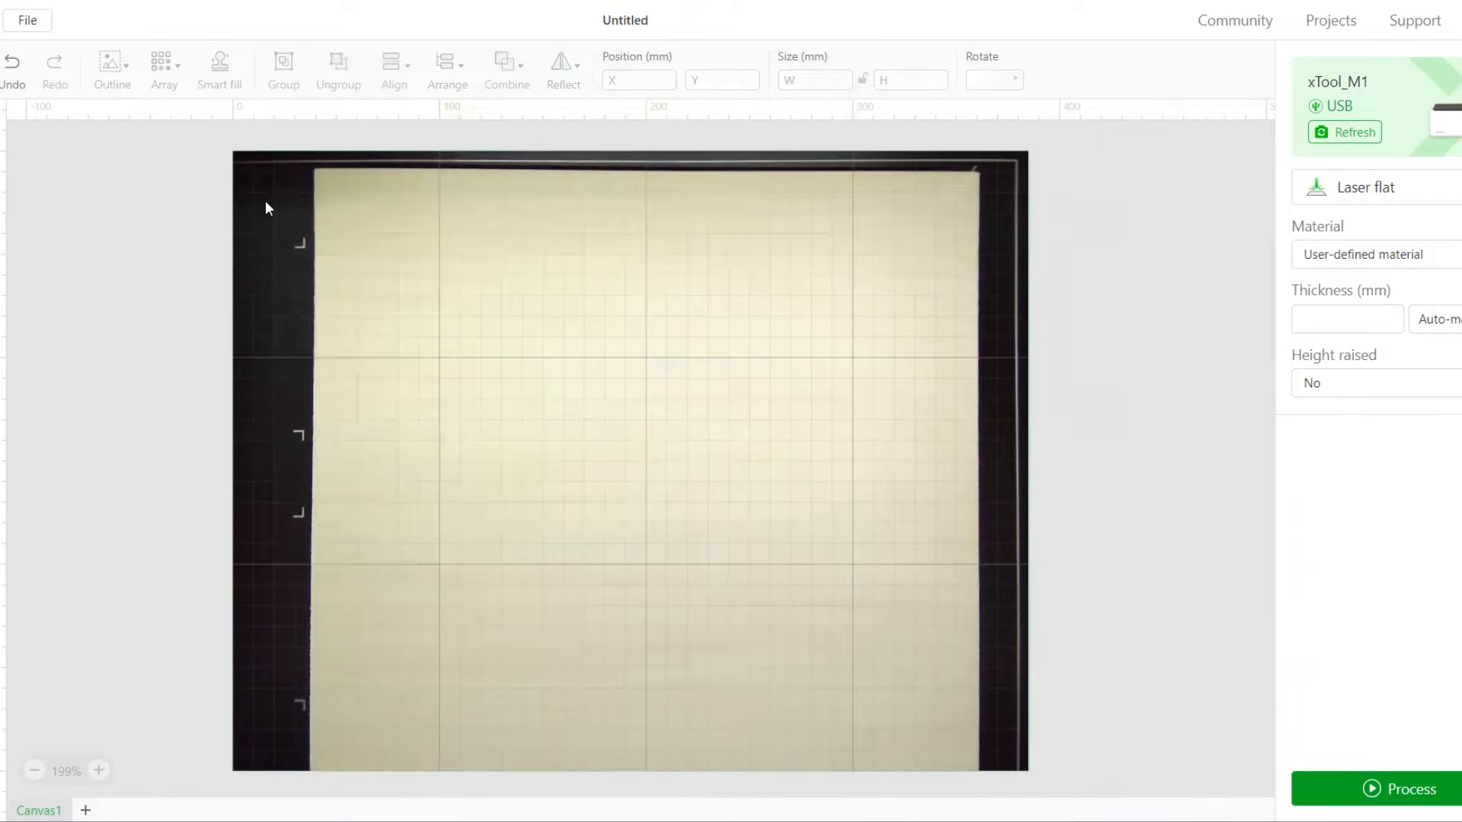
# Switch to xTool Creative Space, import the downloaded images and move the bee image to about X 84.4, Y 53.4 mm
pyautogui.click(24, 20)
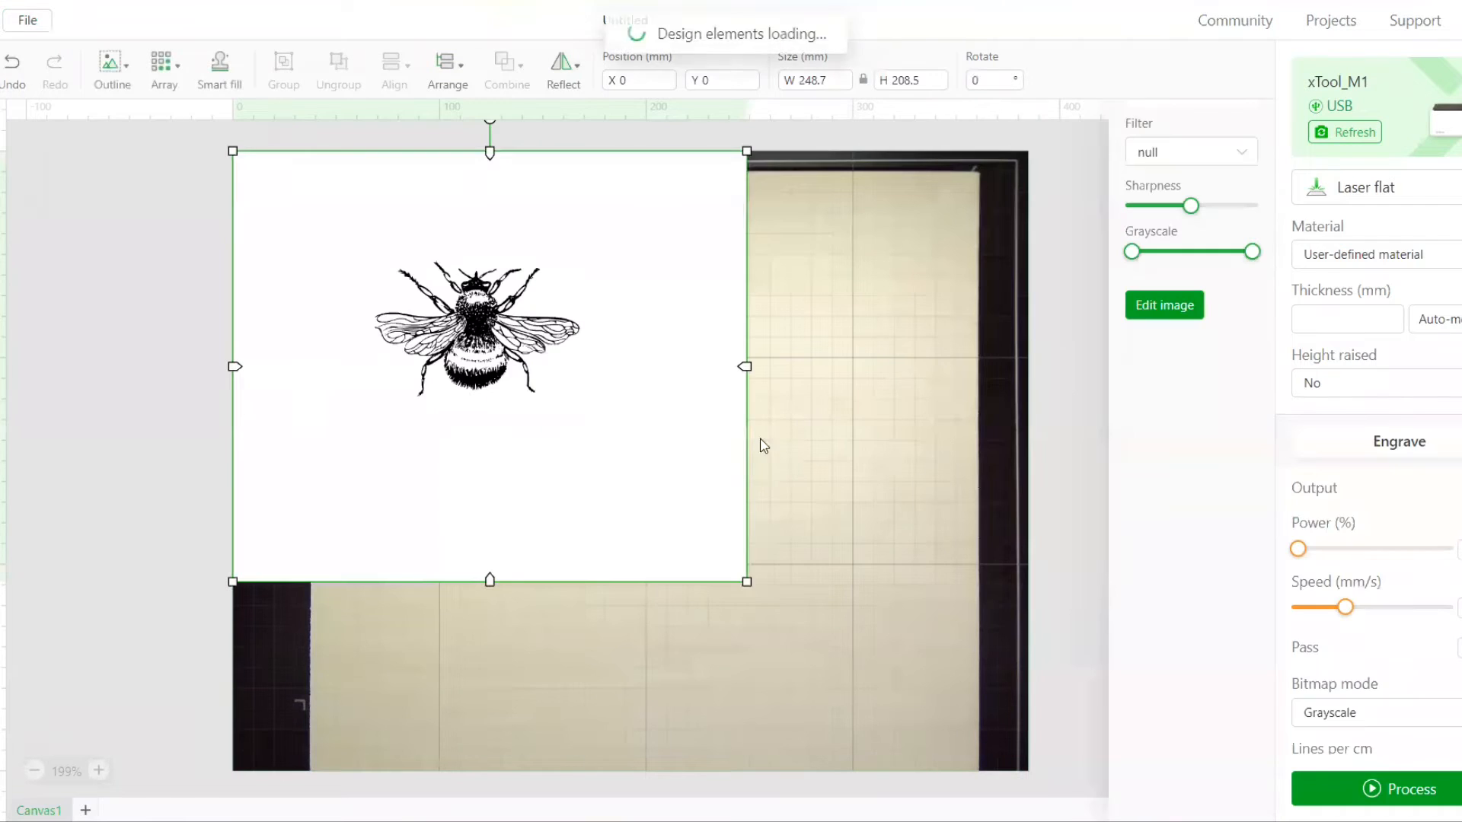
pyautogui.moveTo(698, 355); pyautogui.dragTo(825, 476)
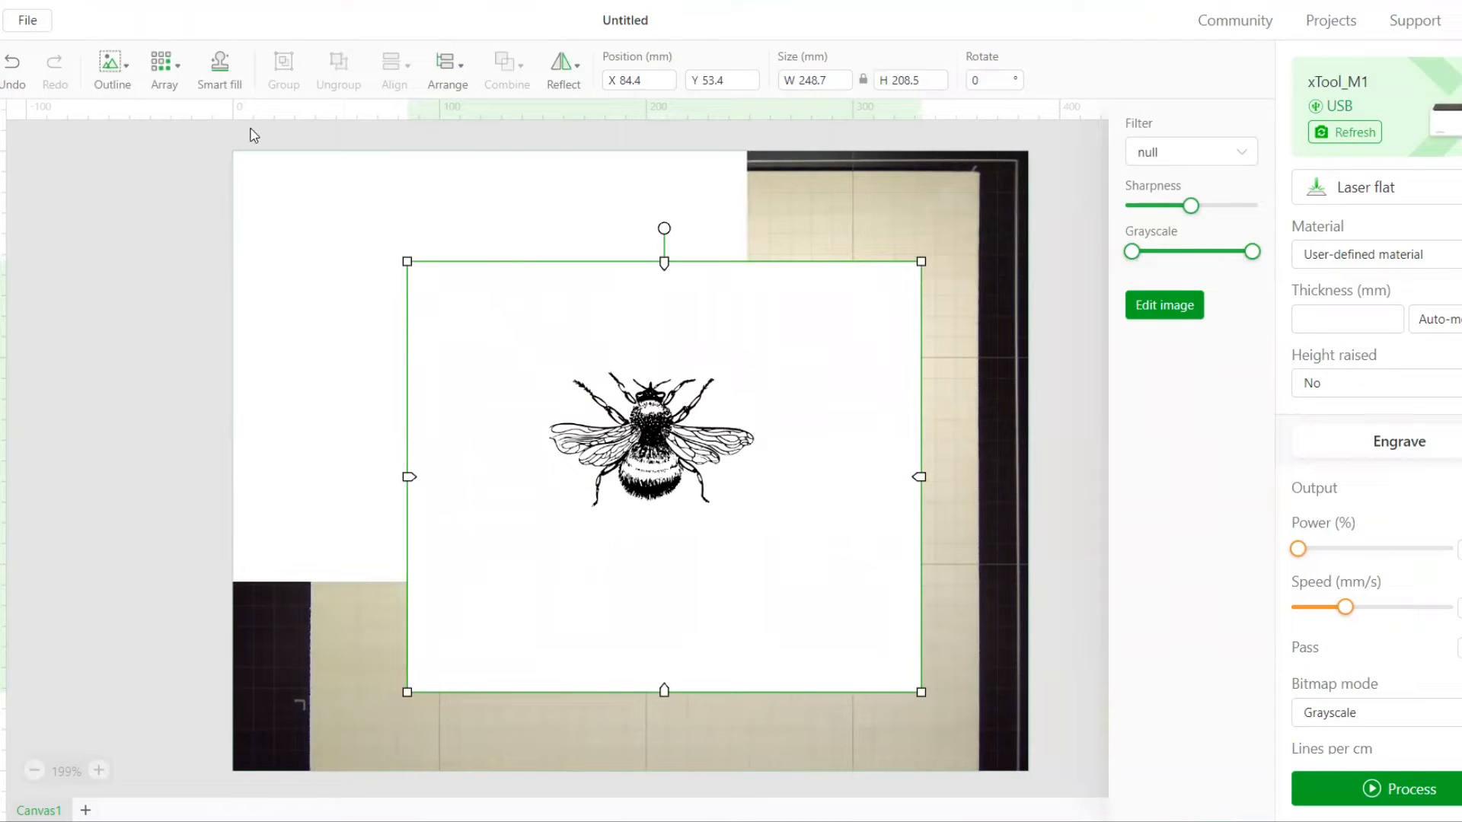
# Preview a 2 mm offset outline with an inner bitmap outline around the bee image, without applying it
pyautogui.click(127, 77)
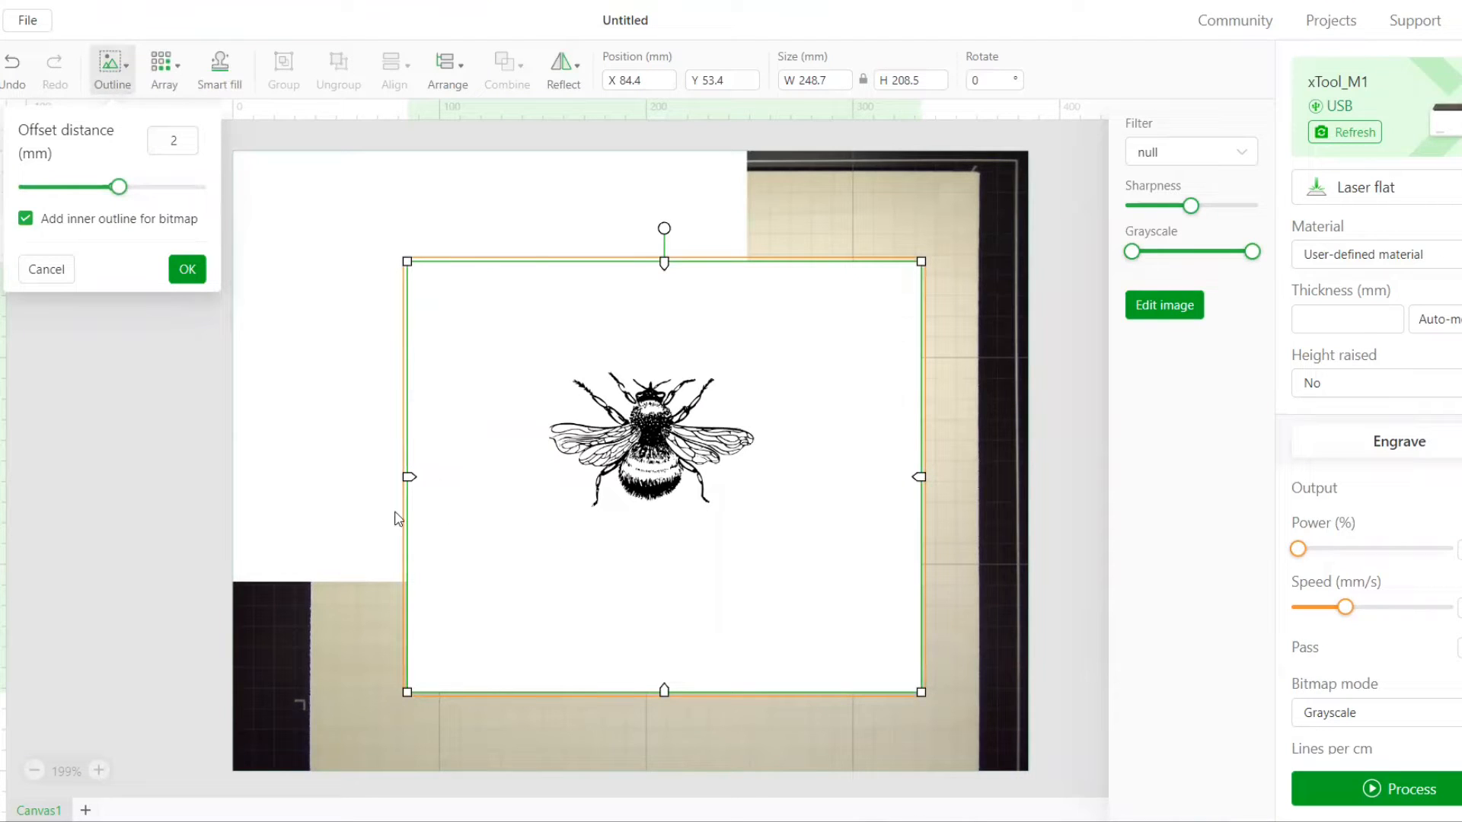
pyautogui.click(47, 274)
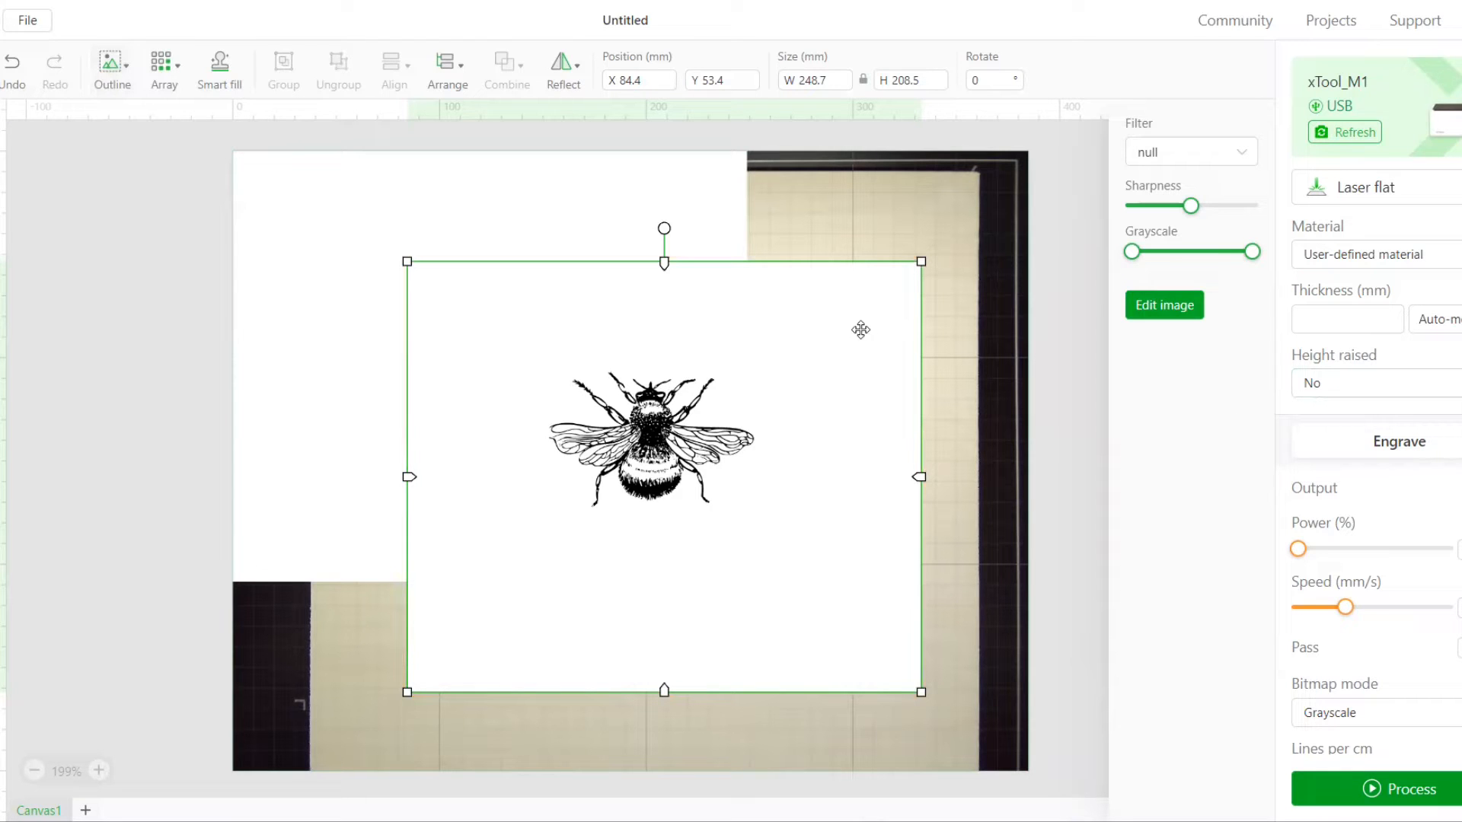
# Open the bee image for editing, try deleting the bee's dark body with the magic wand at fuzziness 65, and undo it
pyautogui.click(1167, 306)
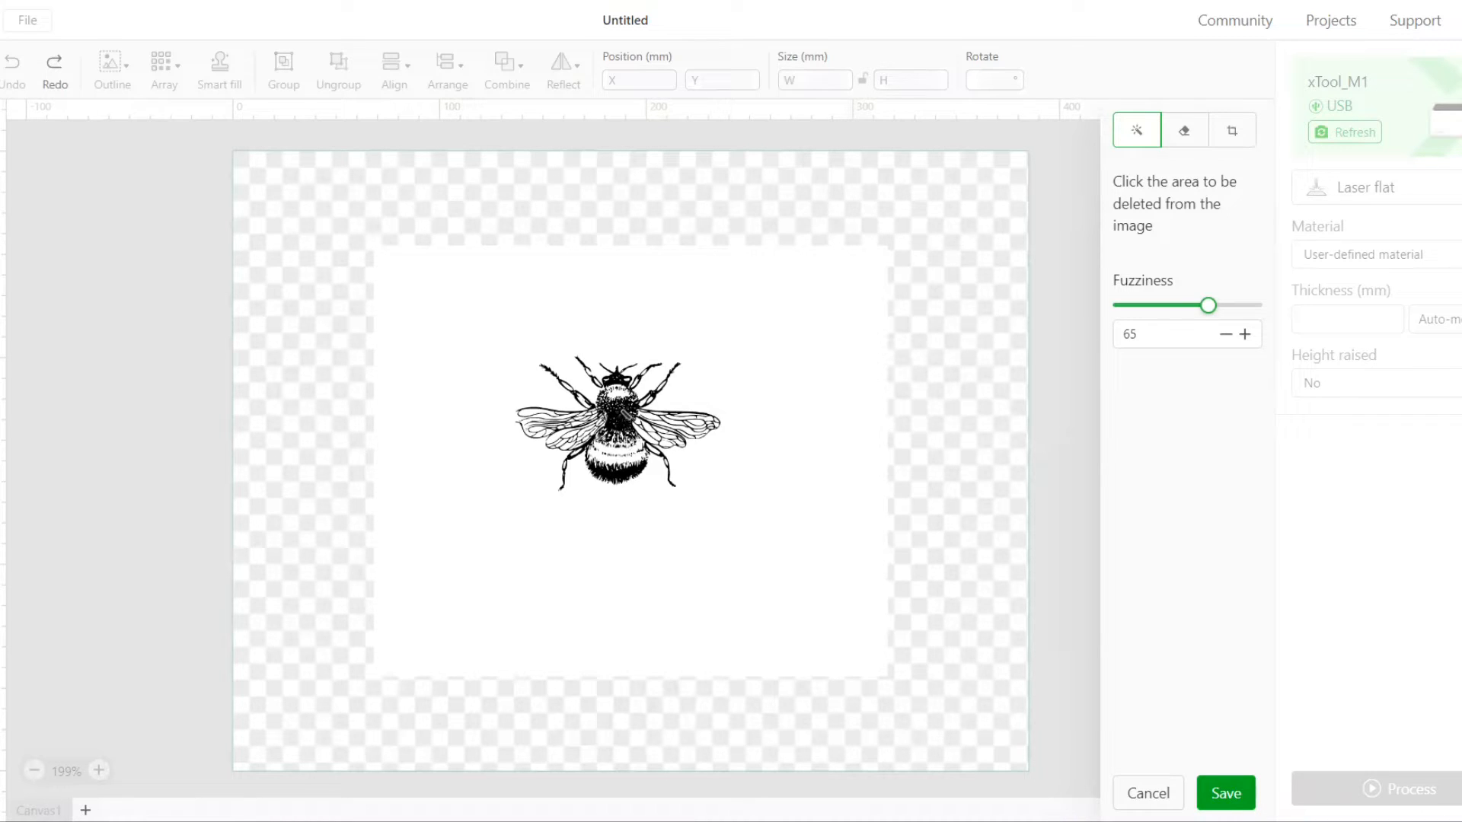
pyautogui.click(624, 413)
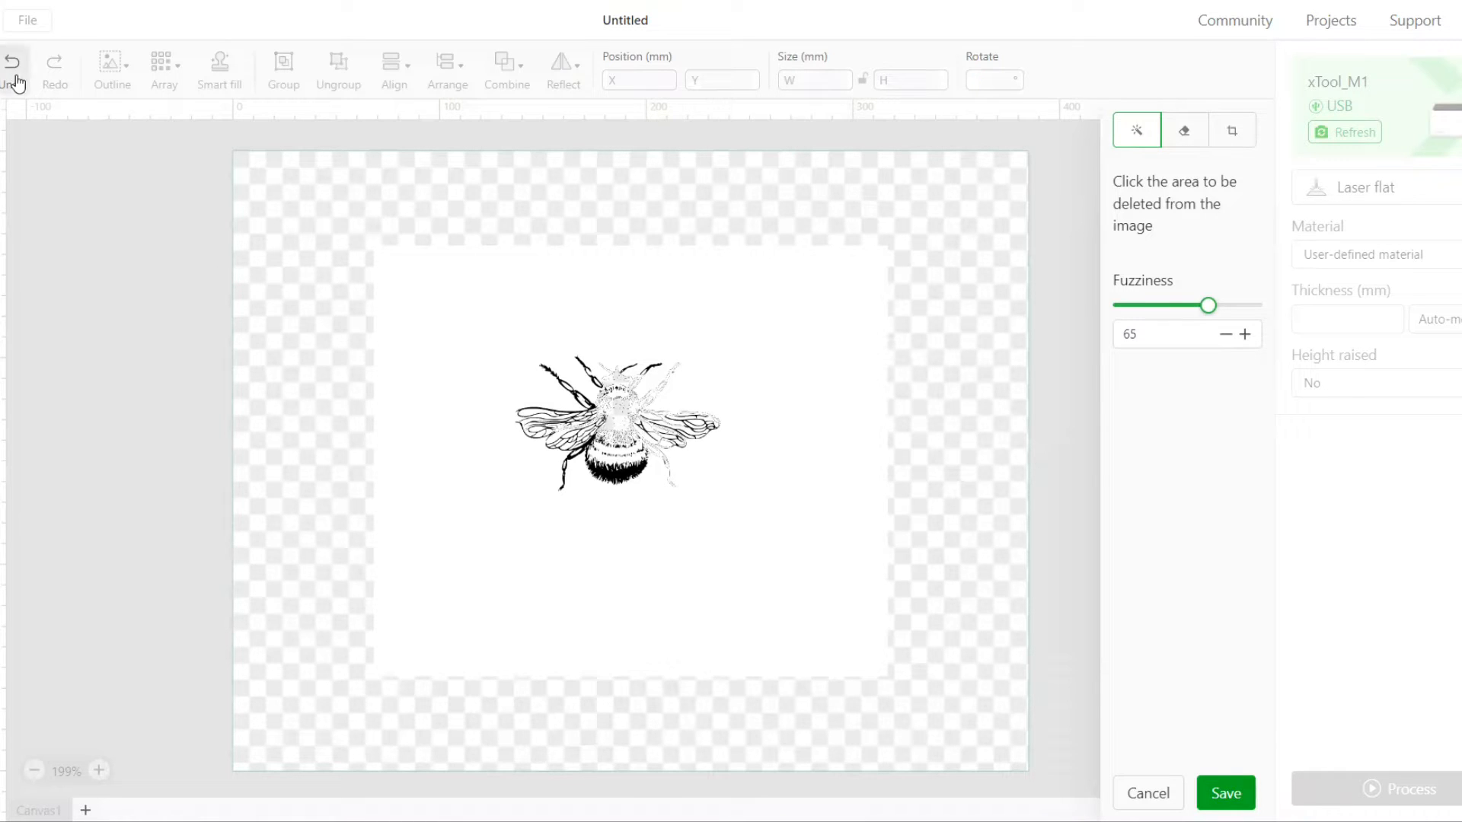
pyautogui.click(13, 67)
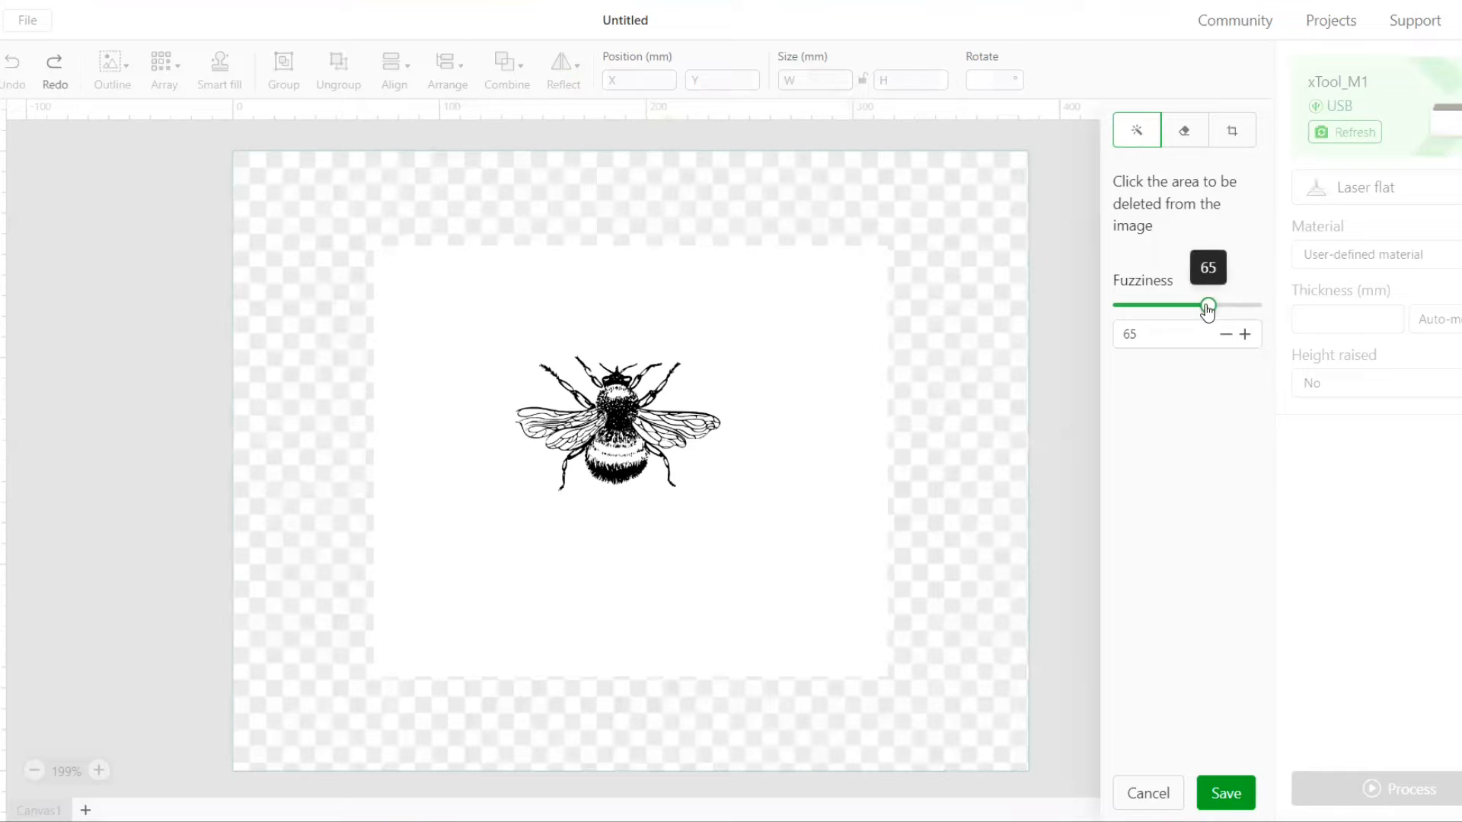
# Set the magic wand fuzziness to 40 and delete the white background around the bee
pyautogui.moveTo(1208, 305); pyautogui.dragTo(1173, 314)
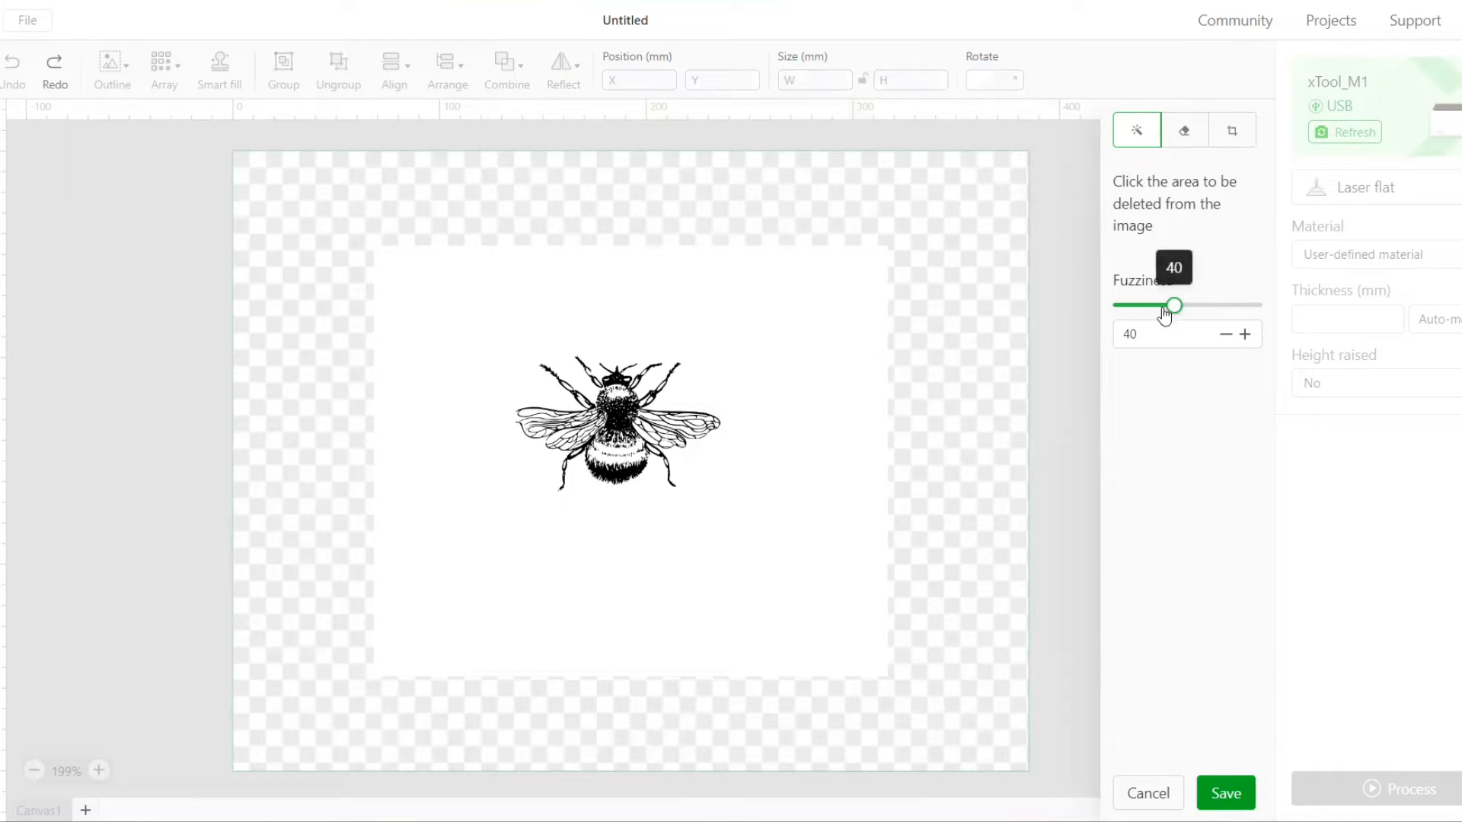
pyautogui.click(1126, 323)
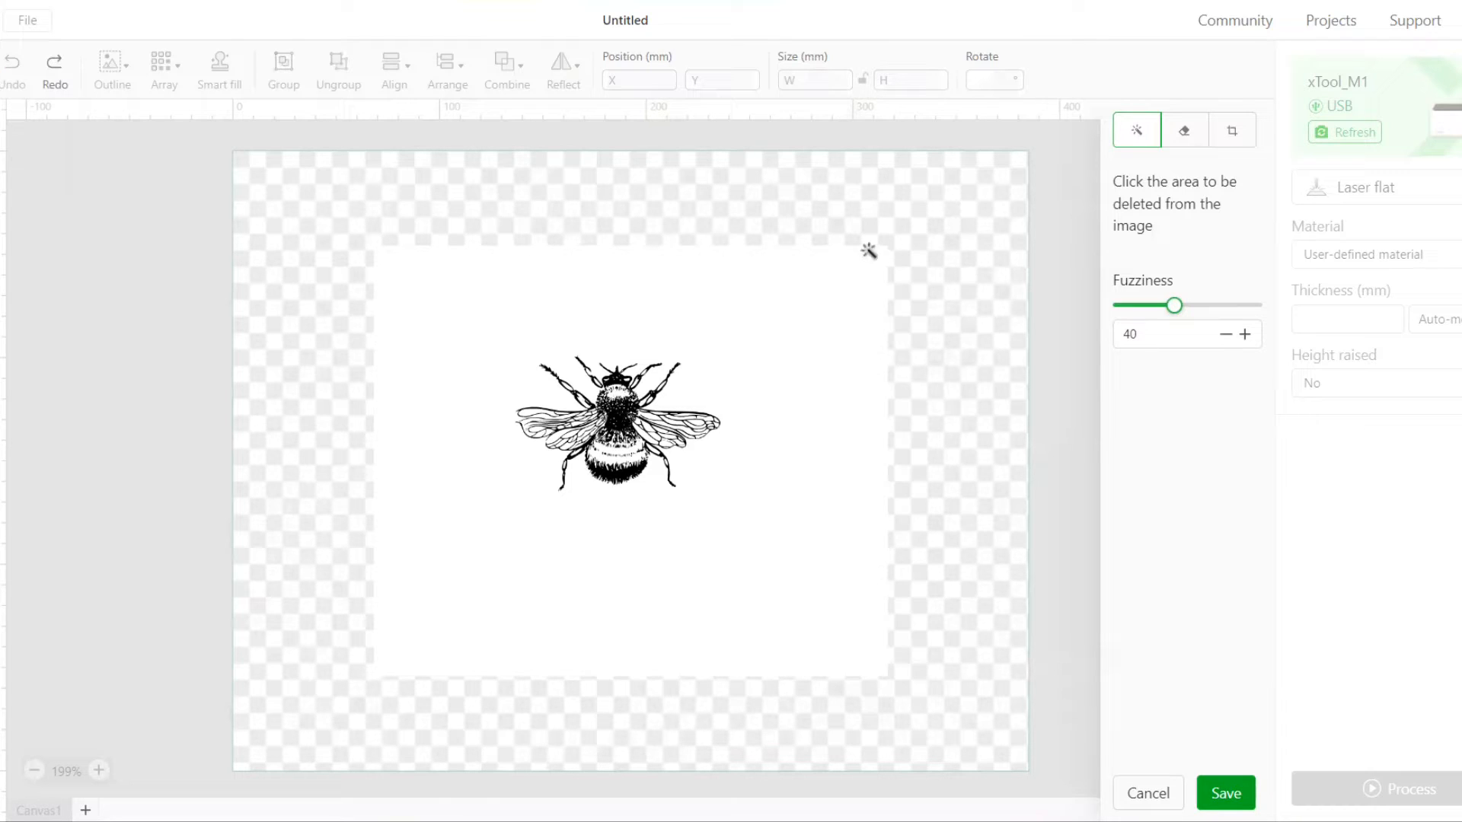
pyautogui.click(811, 324)
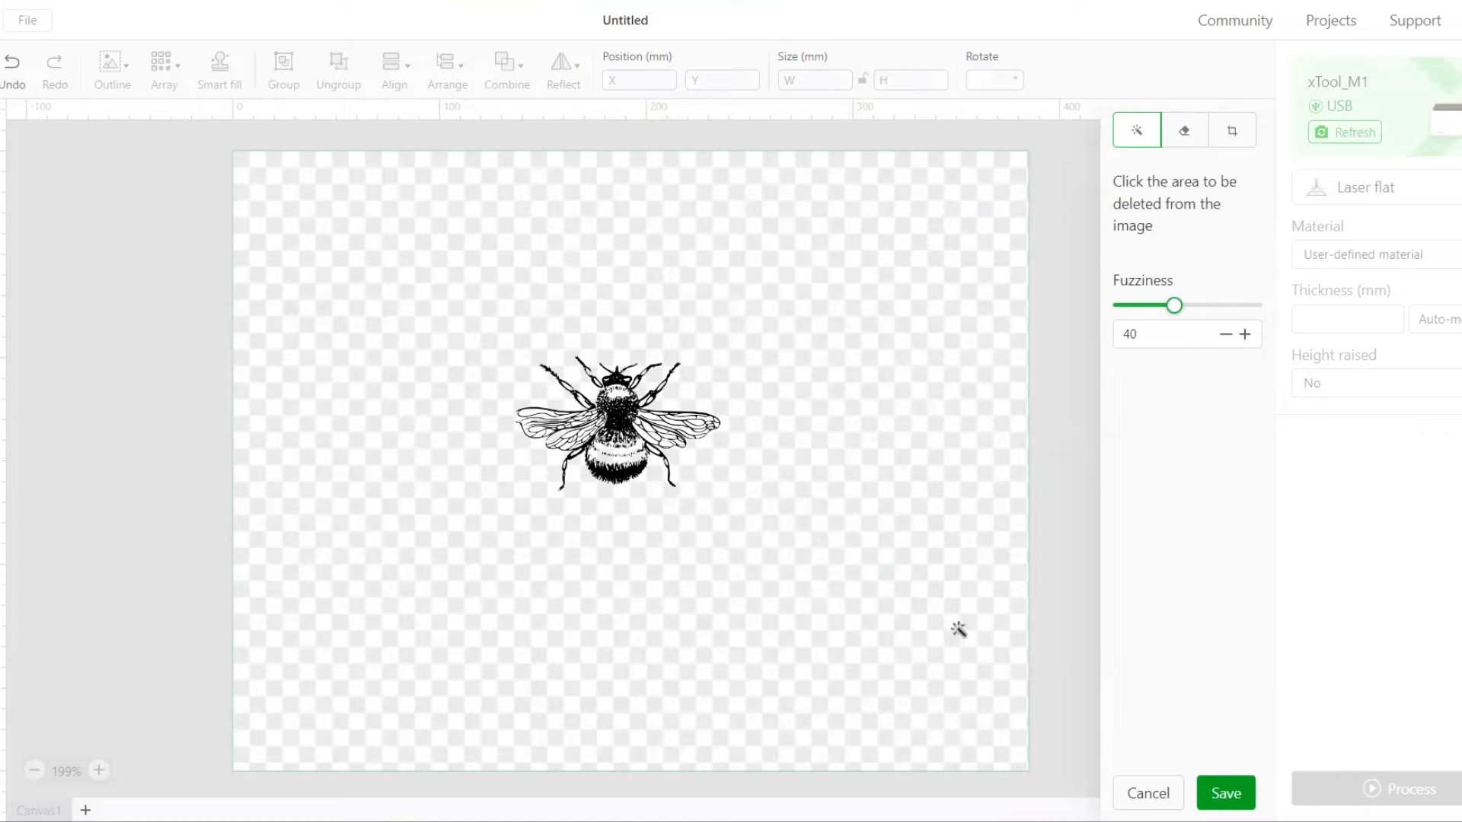
# Save the bee's background removal and move the bee onto the empty canvas area beside the white teardrop image
pyautogui.click(1232, 800)
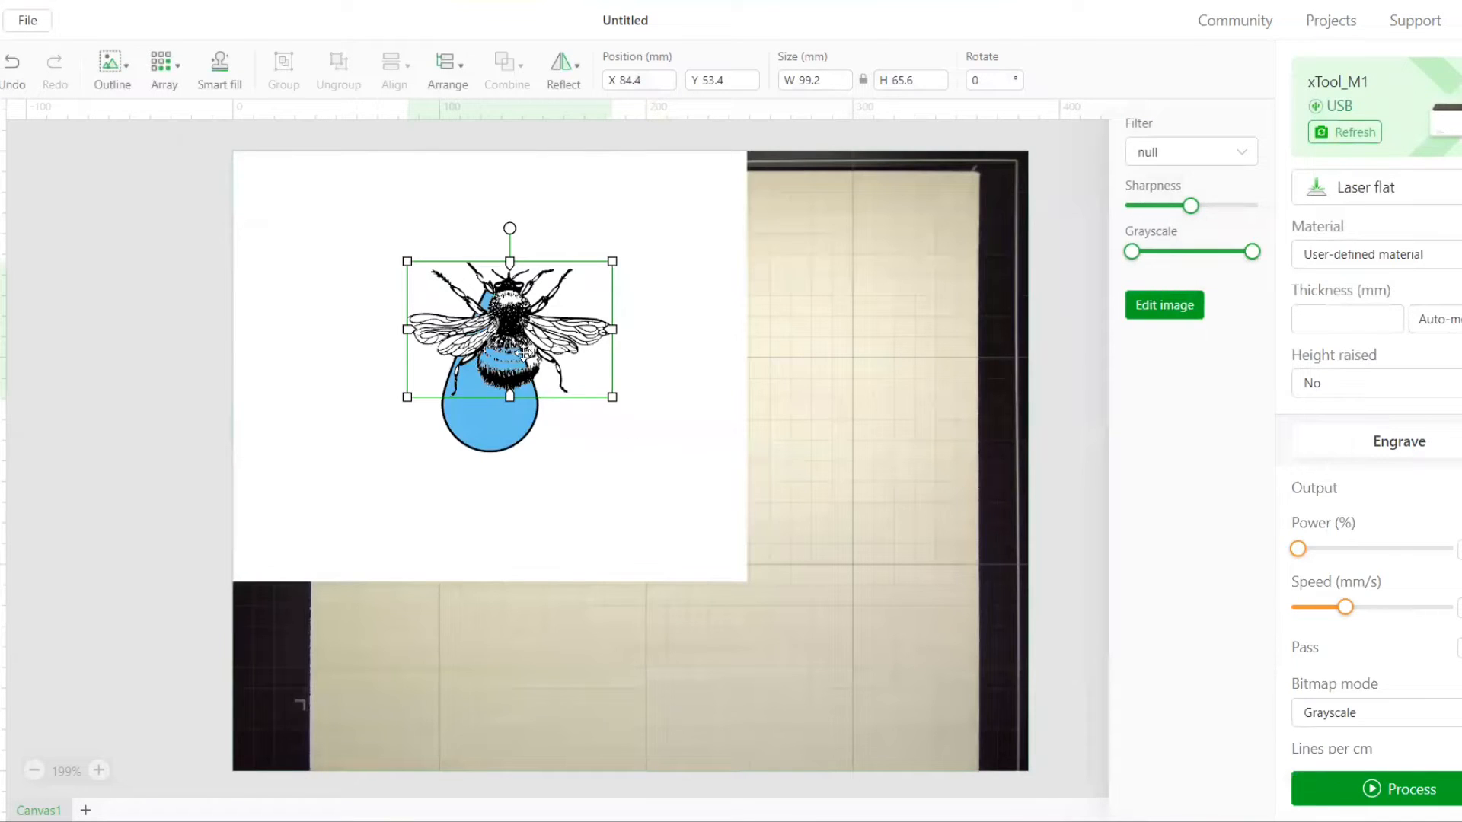
pyautogui.moveTo(524, 352); pyautogui.dragTo(897, 381)
# Delete the white background around the blue teardrop with the magic wand at fuzziness 40 and save the edited image
pyautogui.click(571, 358)
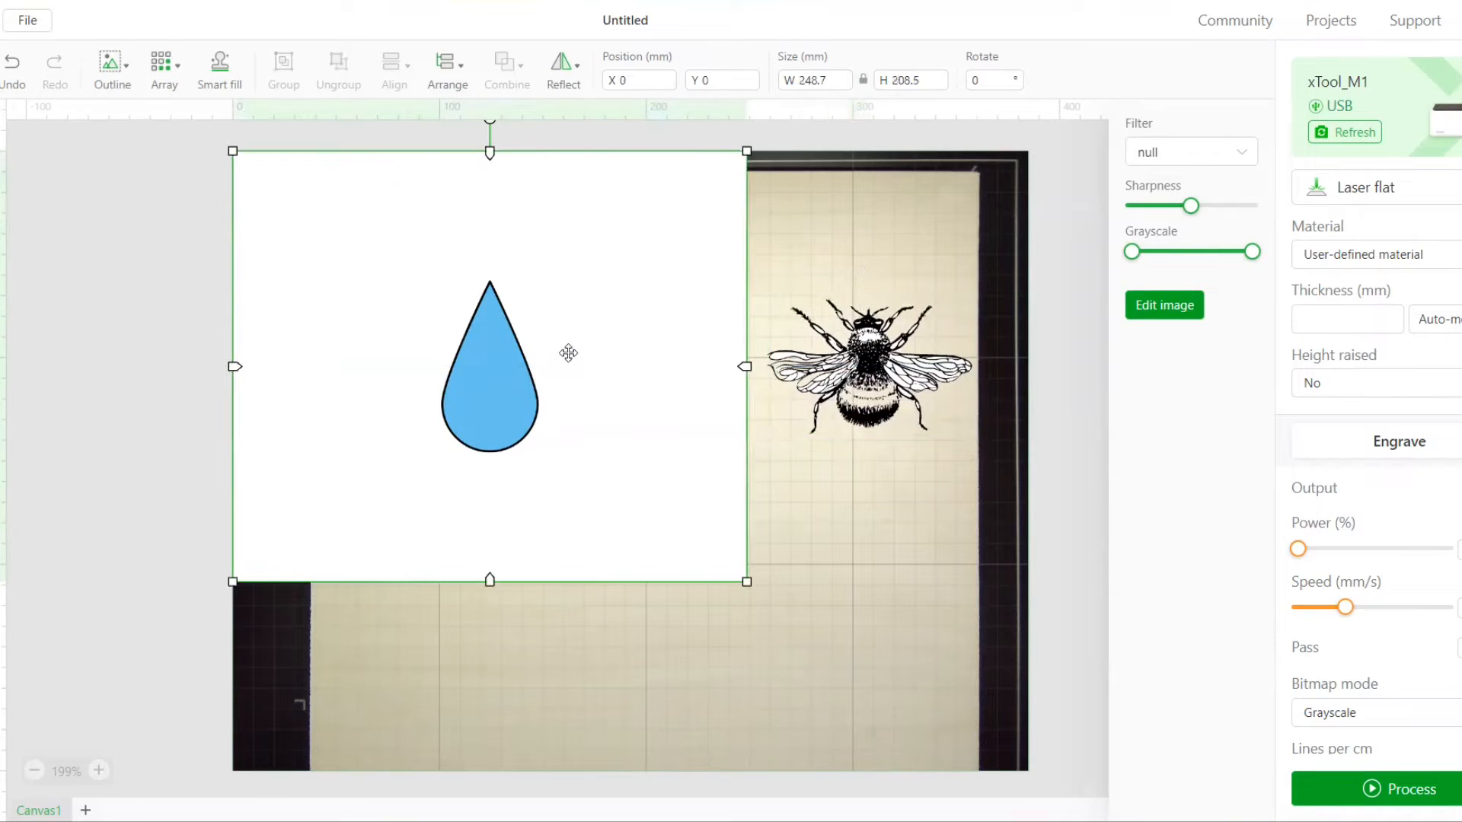
pyautogui.click(1165, 312)
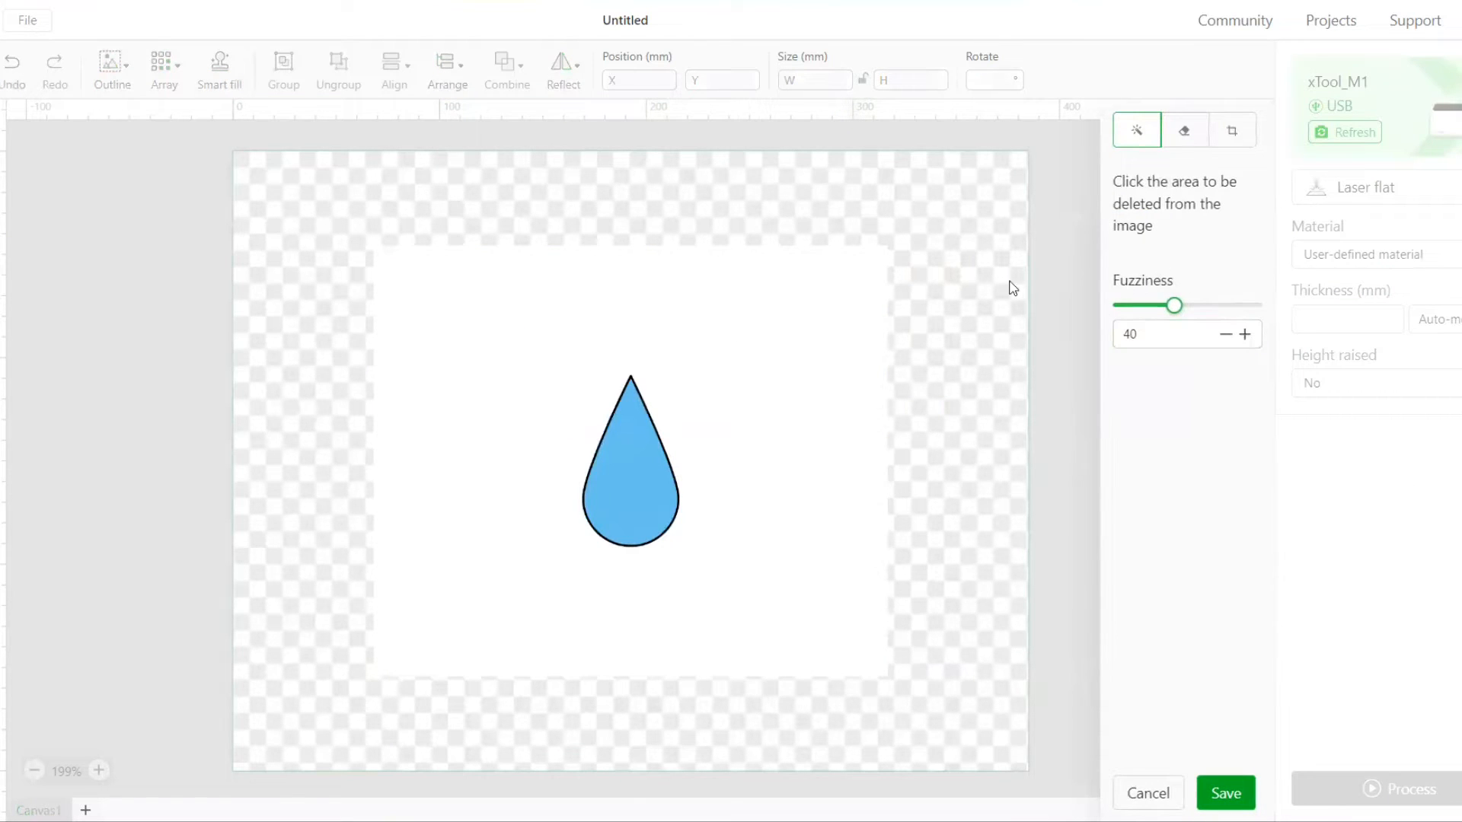
pyautogui.click(848, 299)
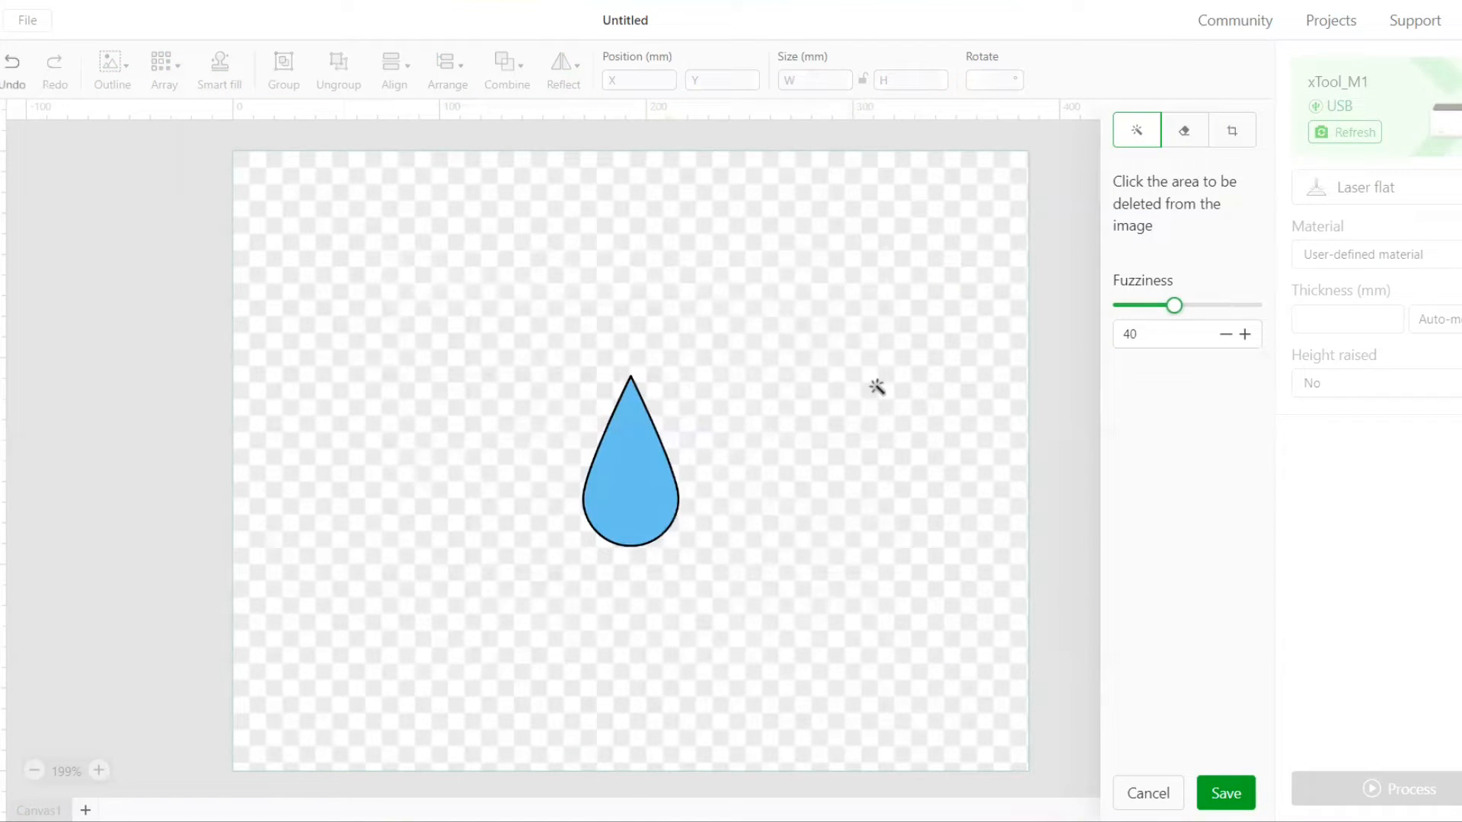
pyautogui.click(1221, 798)
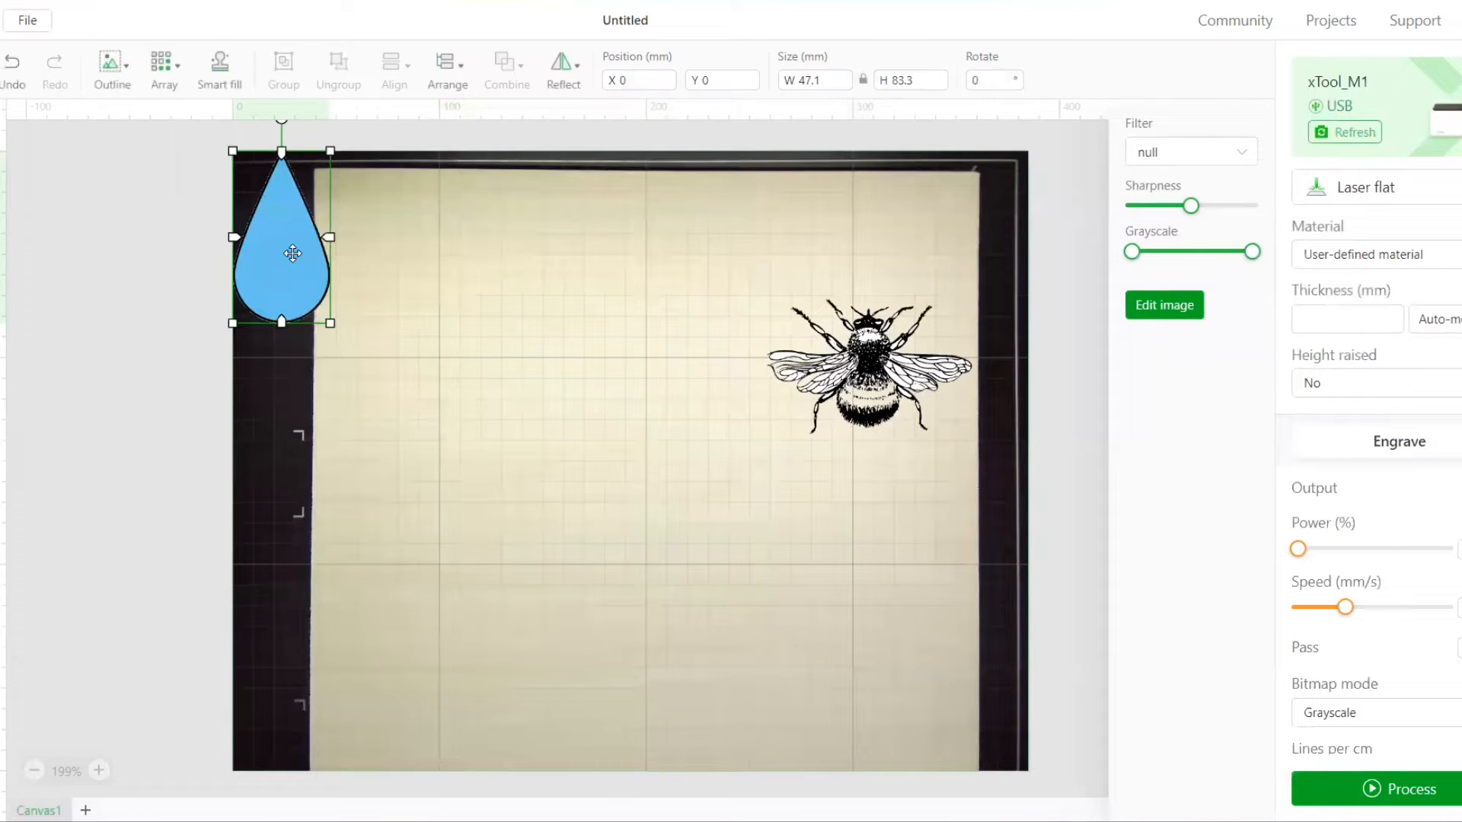
# Move the teardrop to about X 103.7, Y 29 mm and the bee to about X 174.8, Y 41.7 mm
pyautogui.moveTo(301, 259); pyautogui.dragTo(512, 316)
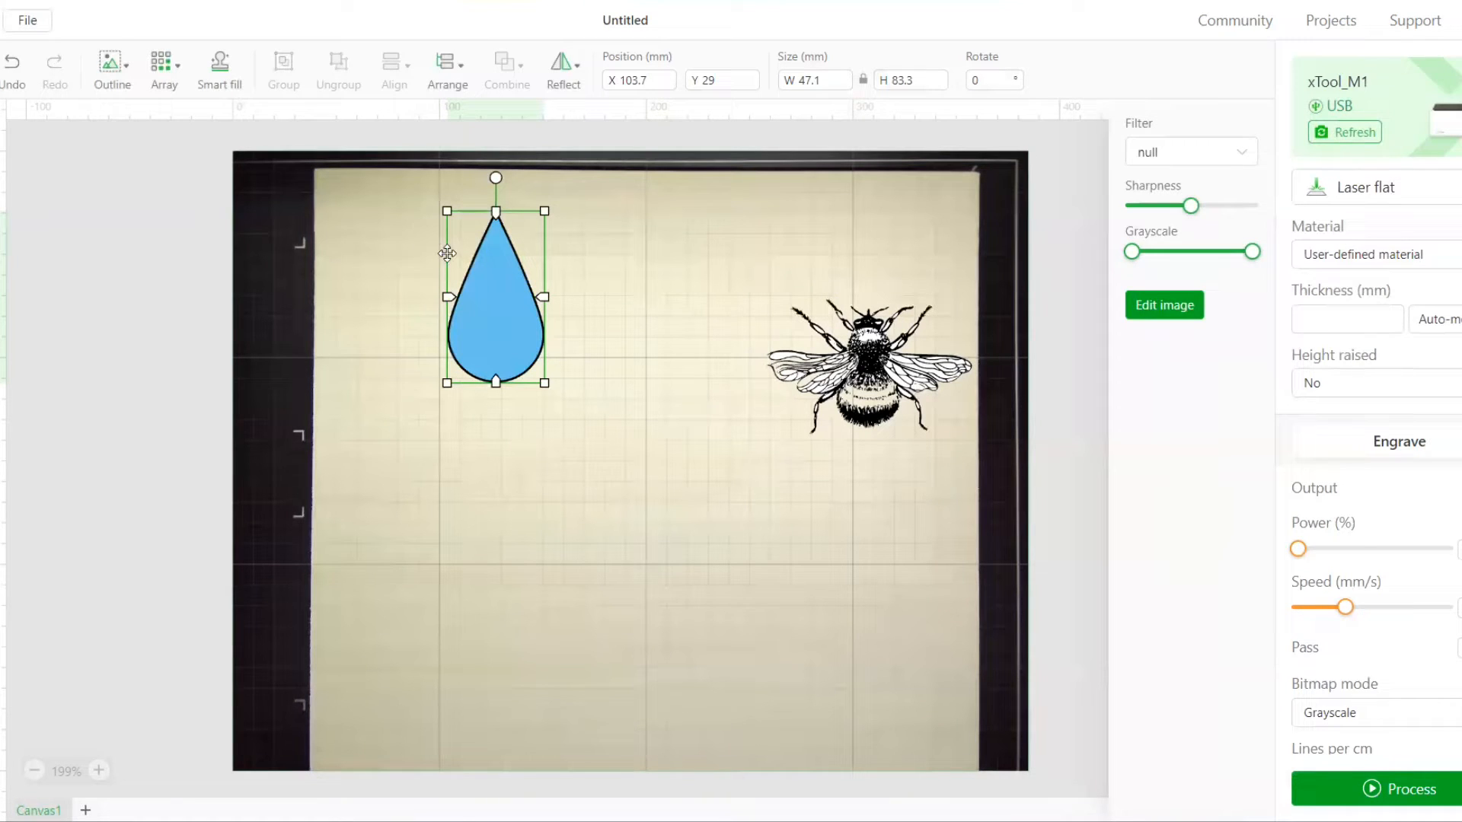
pyautogui.moveTo(888, 361); pyautogui.dragTo(715, 300)
# Preview a 3 mm outline around the teardrop, but apply its outline at 0 mm offset with the inner bitmap outline included
pyautogui.click(495, 300)
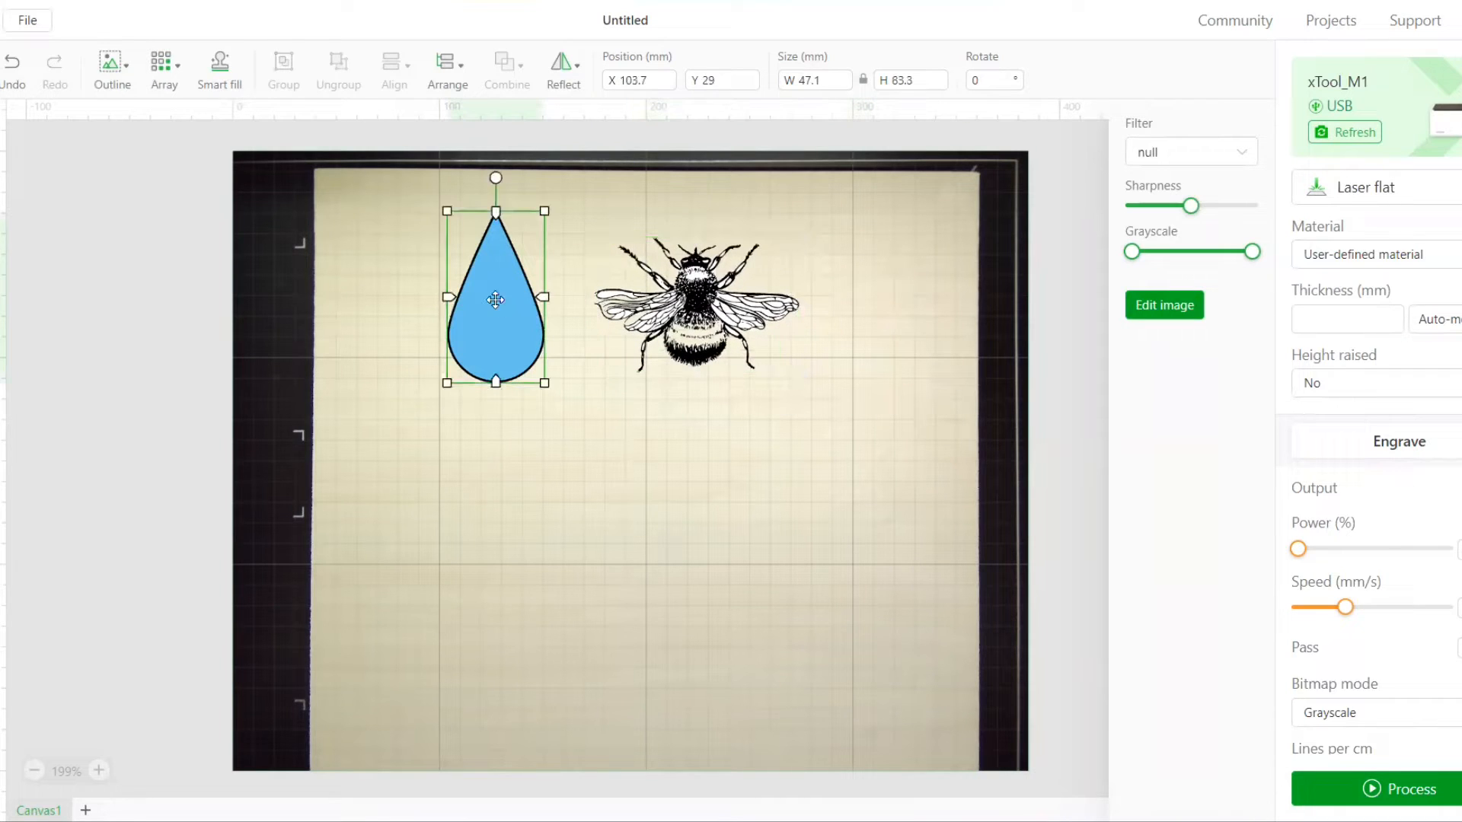
pyautogui.click(129, 79)
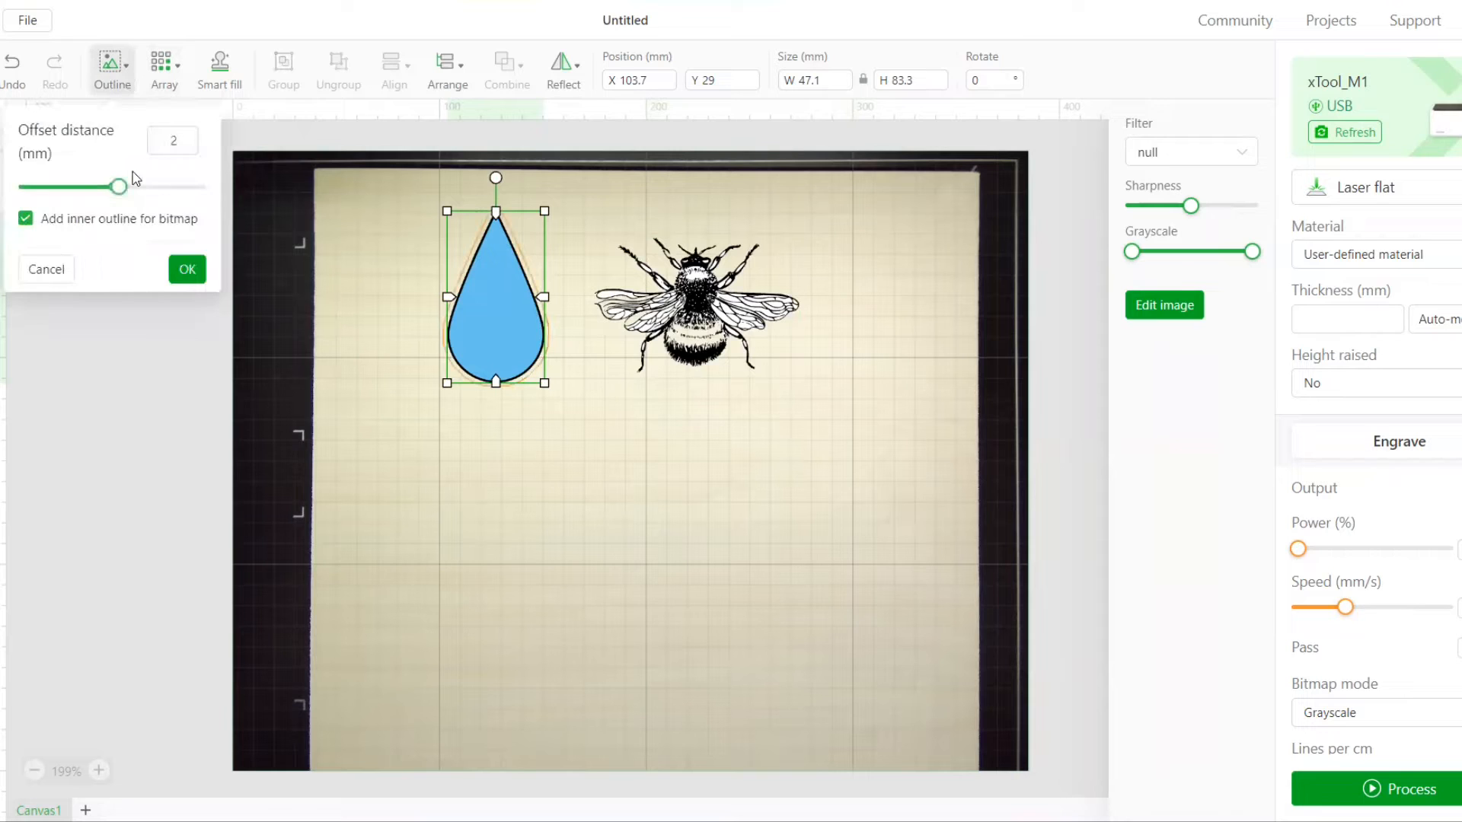
pyautogui.moveTo(122, 192)
pyautogui.moveTo(118, 187); pyautogui.dragTo(112, 187)
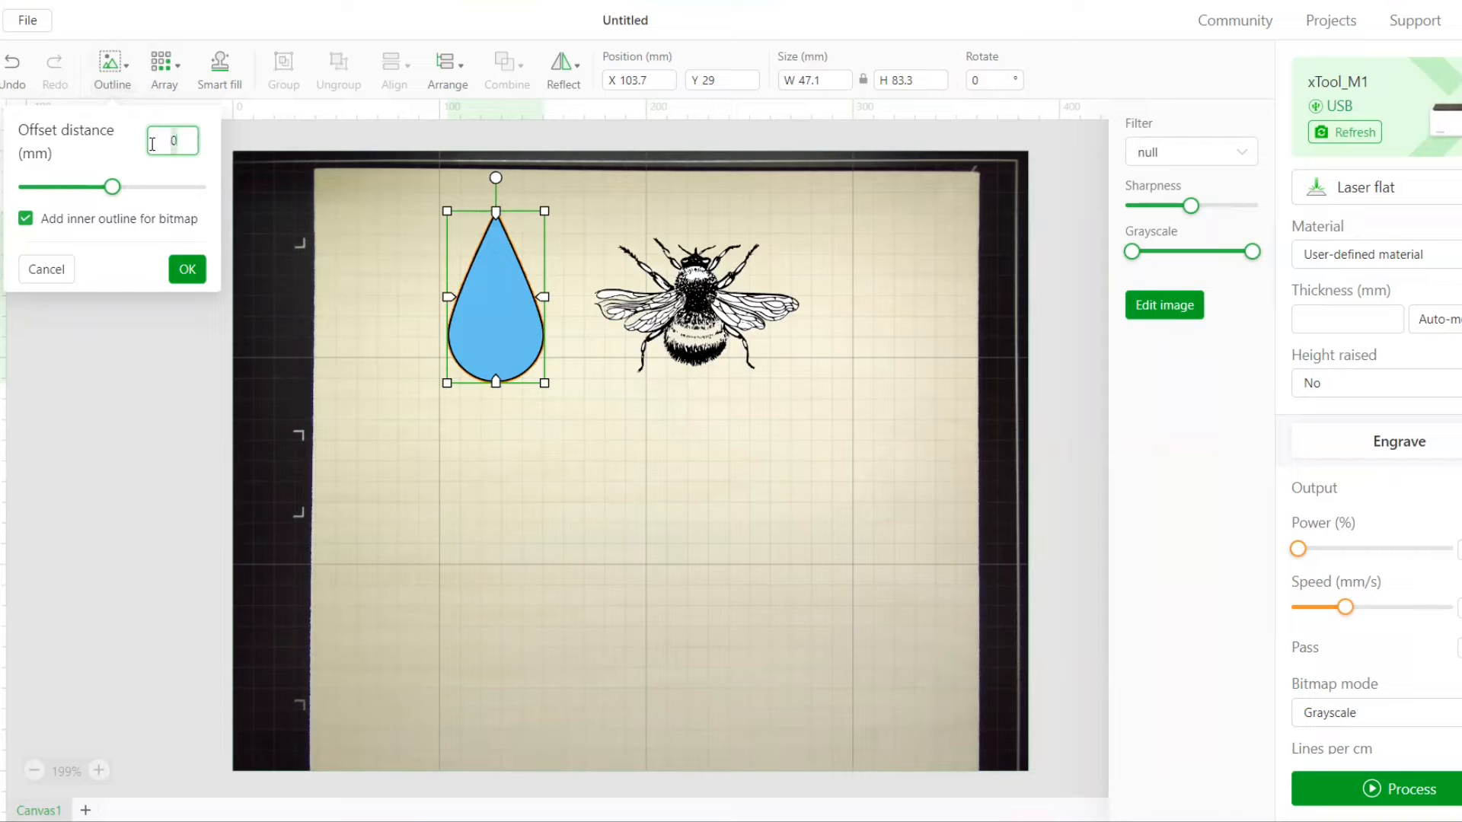
pyautogui.write('3')
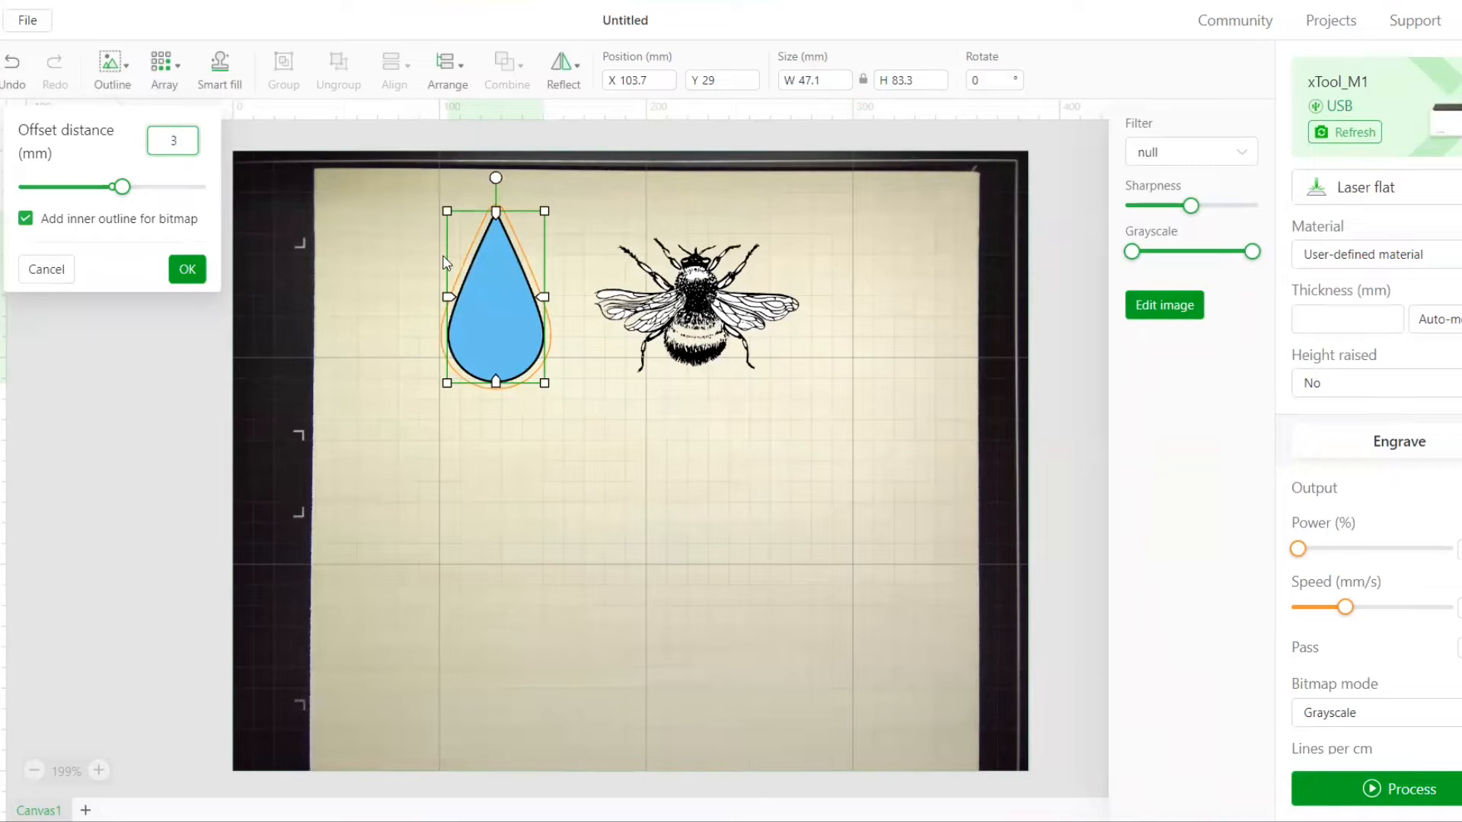
pyautogui.moveTo(122, 187)
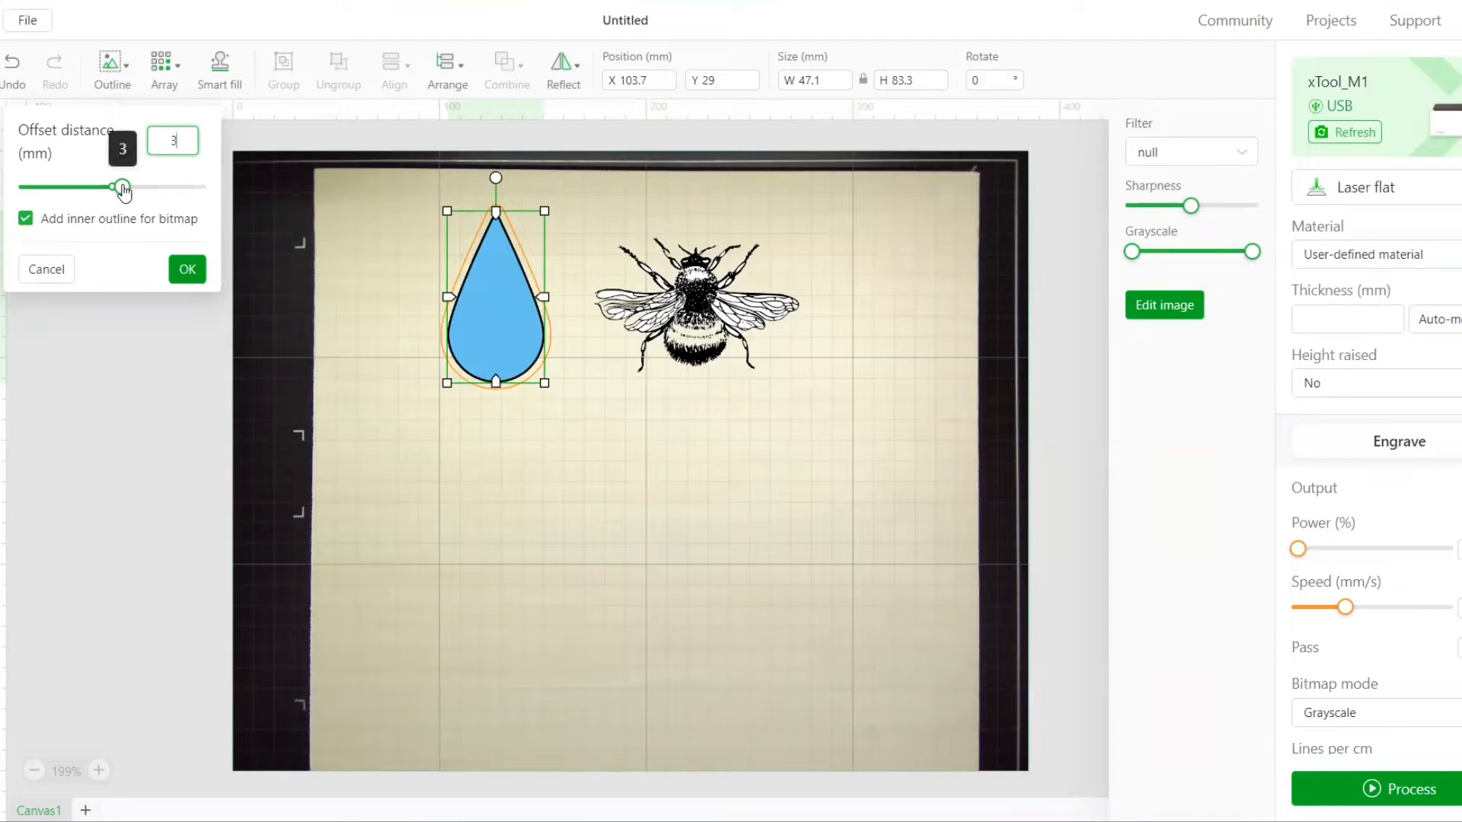
pyautogui.click(188, 271)
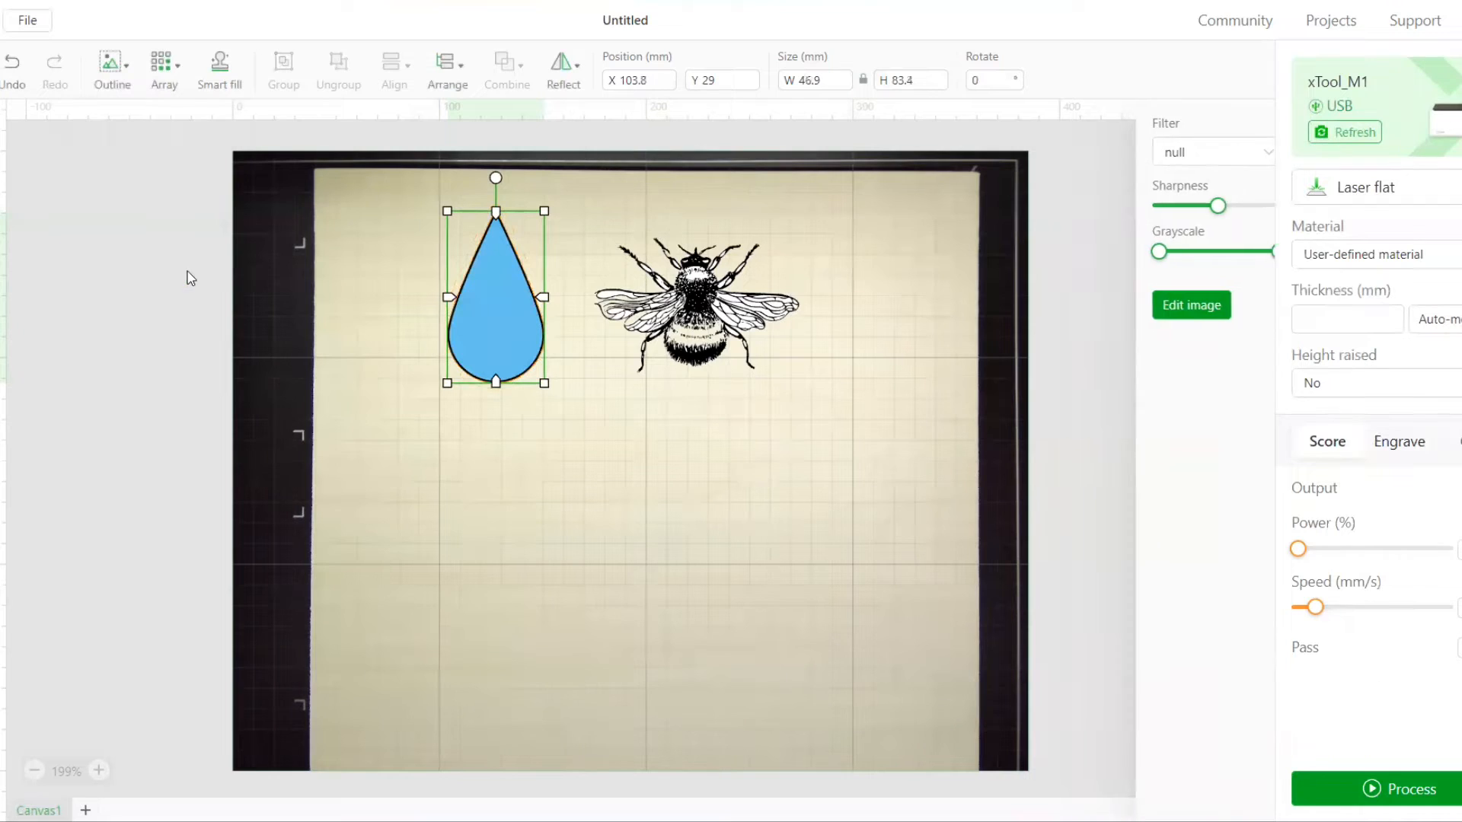
# Separate the teardrop outline from its image, delete the blue image and move the outline to about X 99.6, Y 20.6 mm
pyautogui.moveTo(531, 249); pyautogui.dragTo(480, 429)
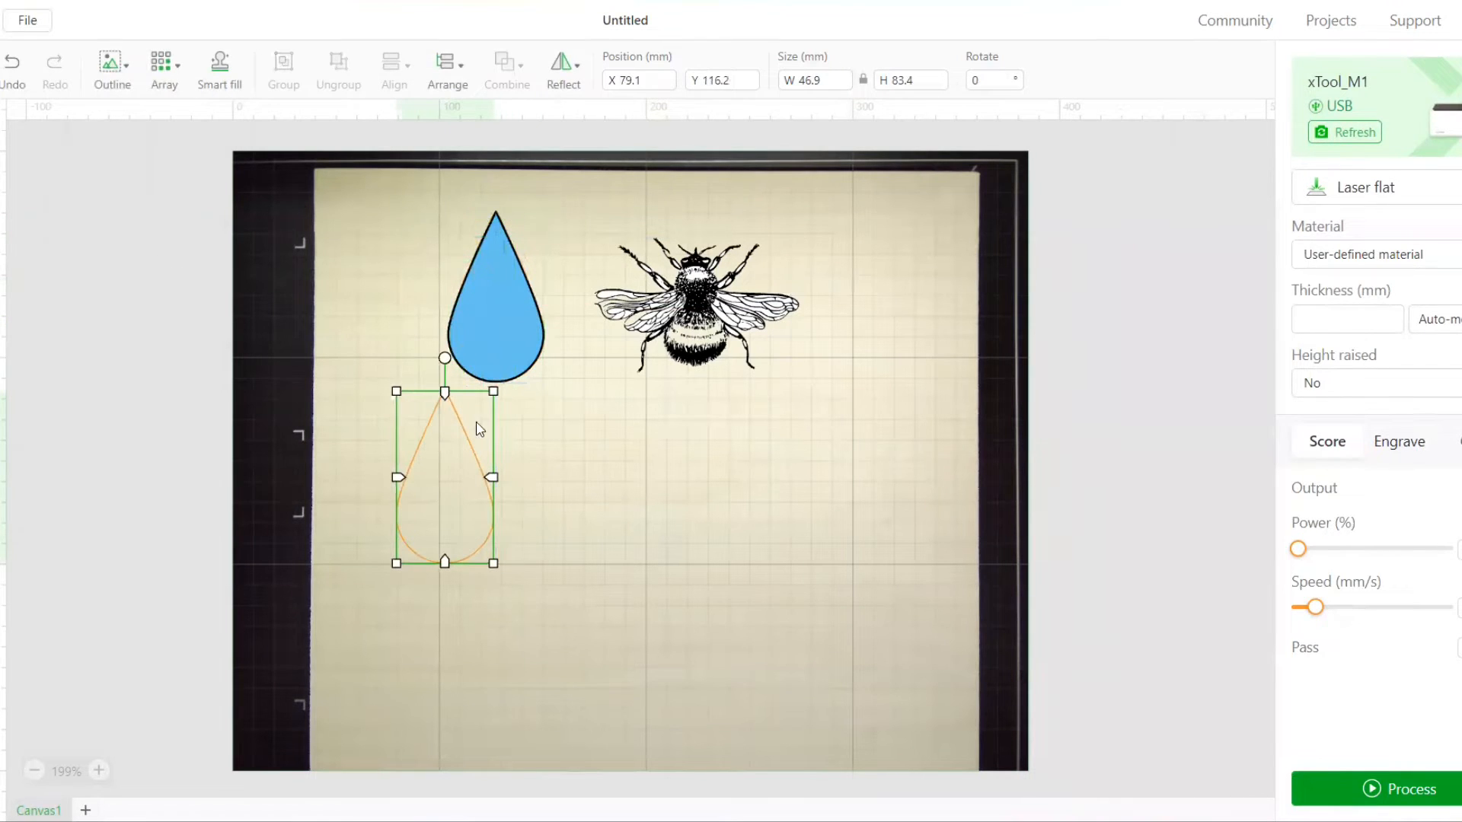
pyautogui.click(489, 326)
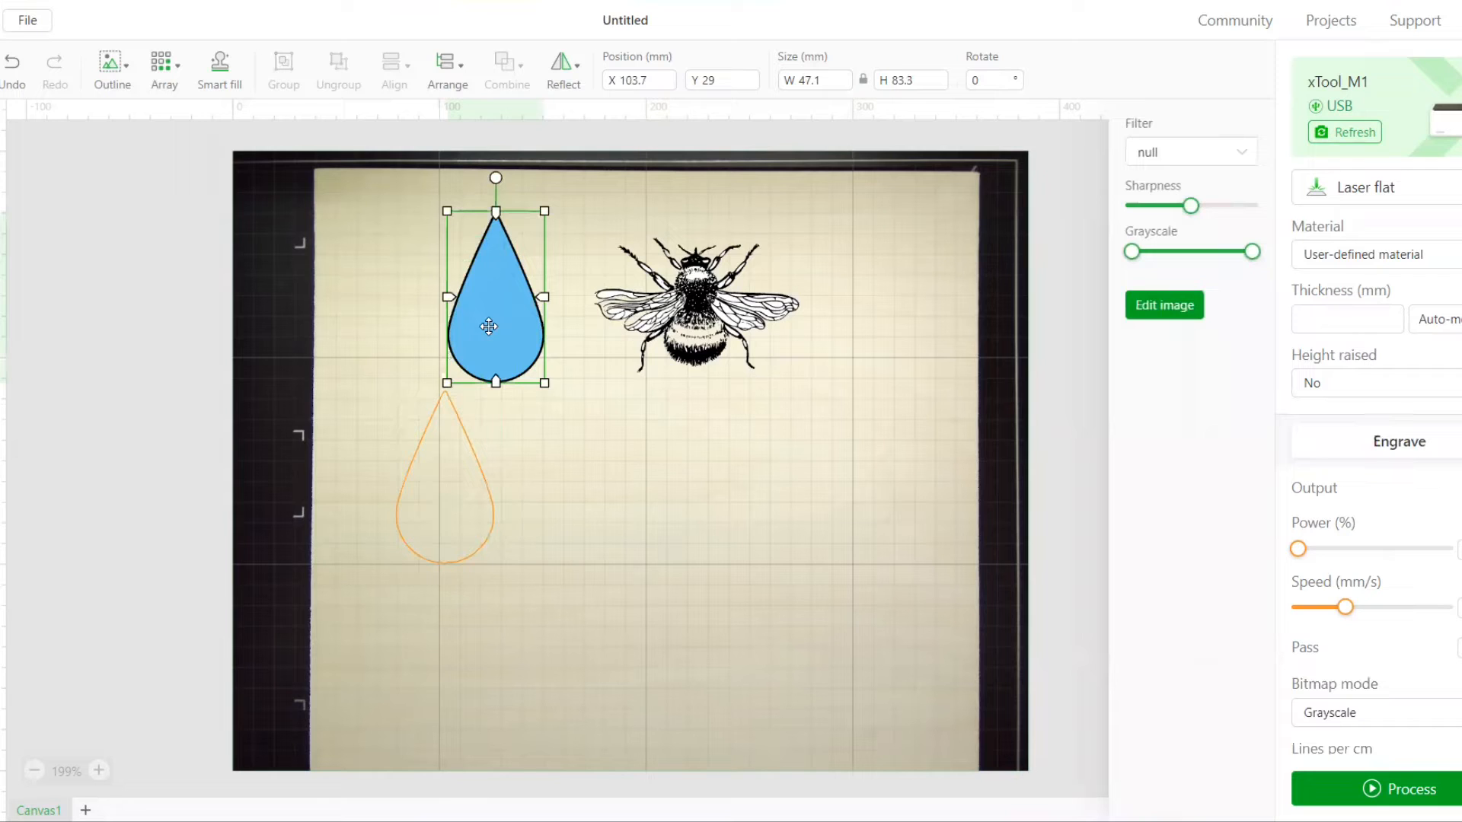
pyautogui.press('Delete')
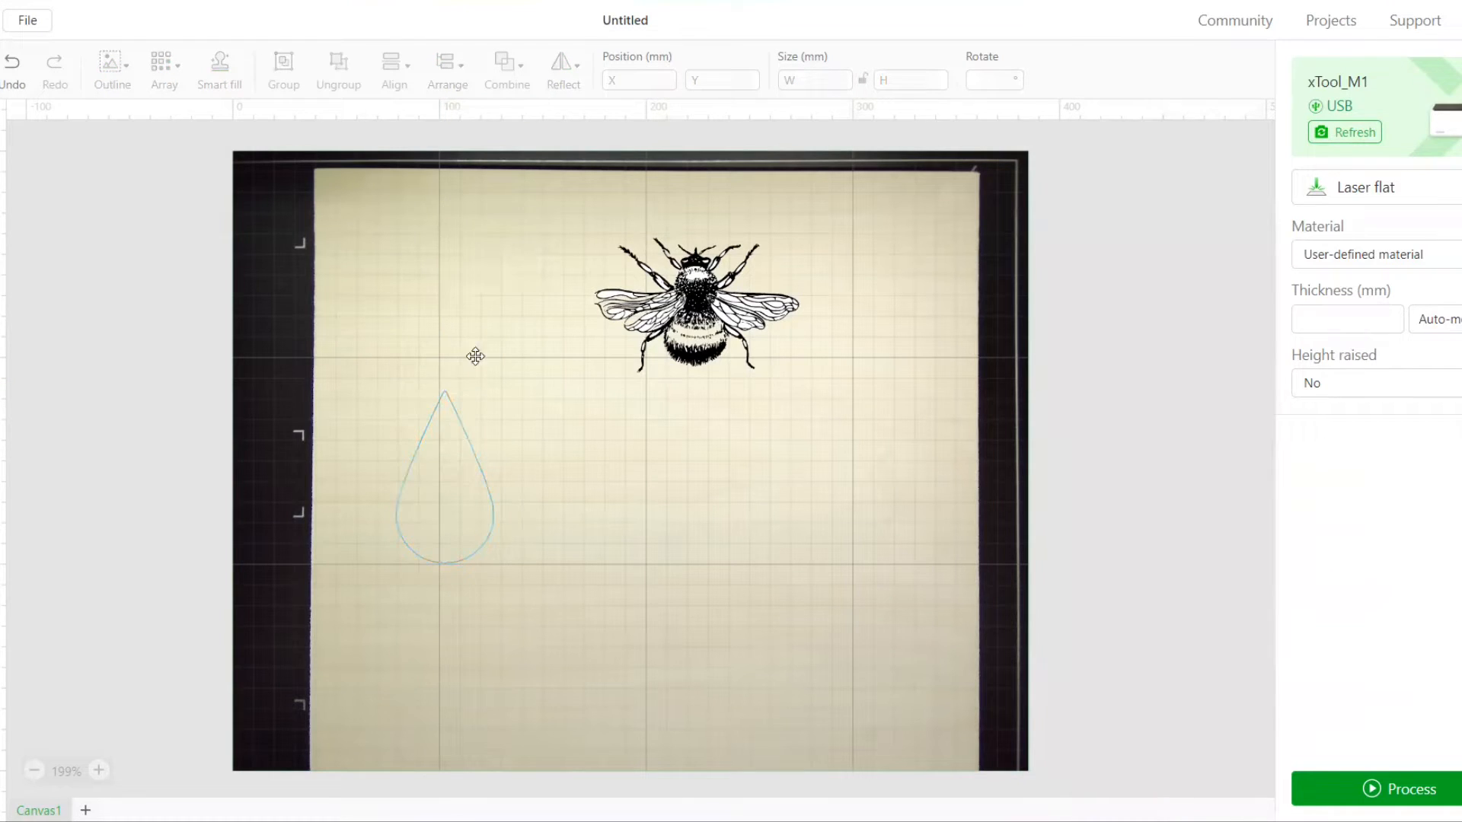
pyautogui.moveTo(445, 448); pyautogui.dragTo(487, 250)
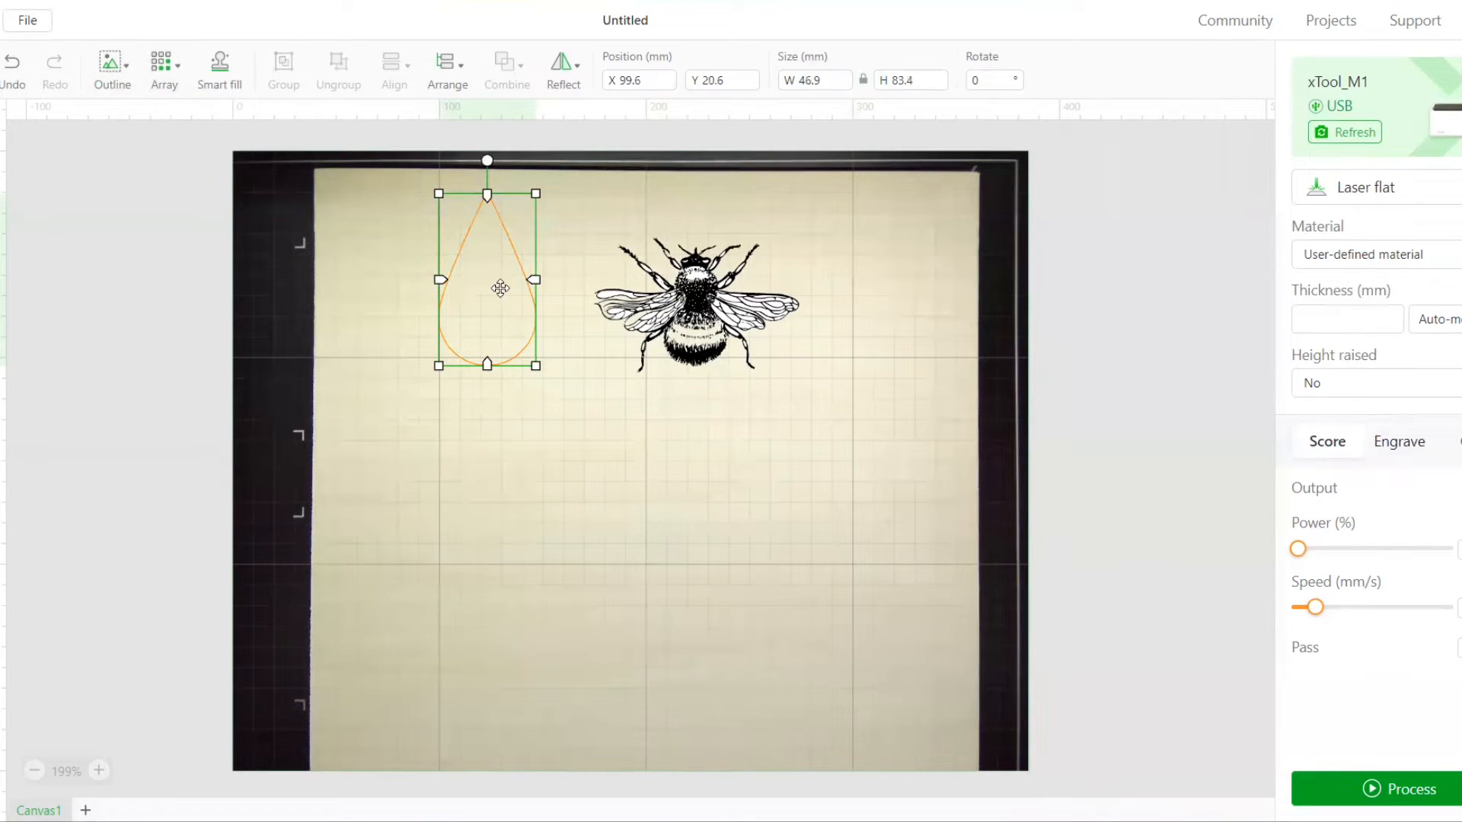
# Create a 0 mm offset outline of the bee with inner bitmap outline and move it below the bee to about X 151.6, Y 141 mm
pyautogui.click(697, 329)
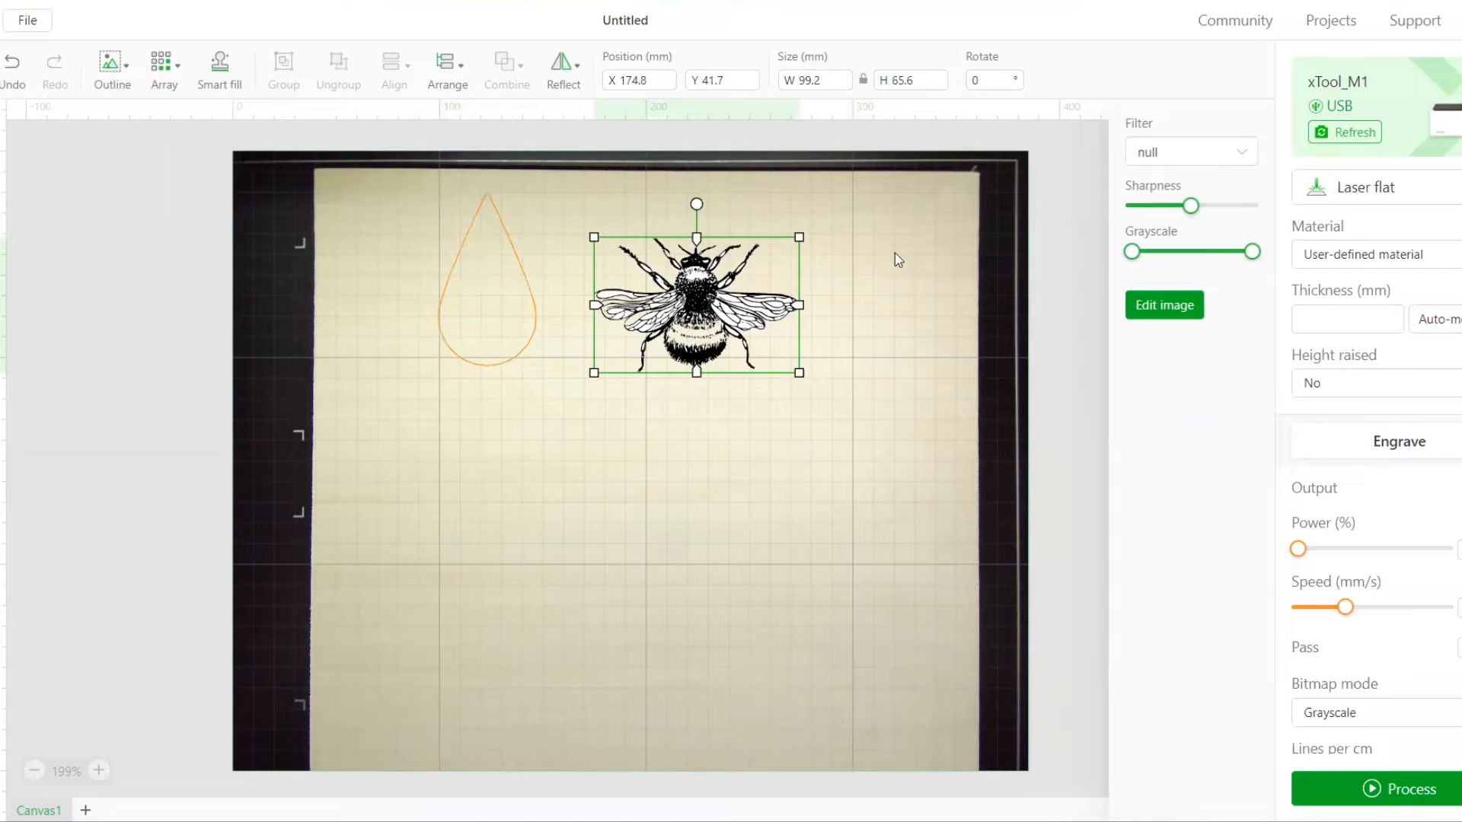
pyautogui.click(124, 61)
pyautogui.moveTo(120, 187); pyautogui.dragTo(113, 196)
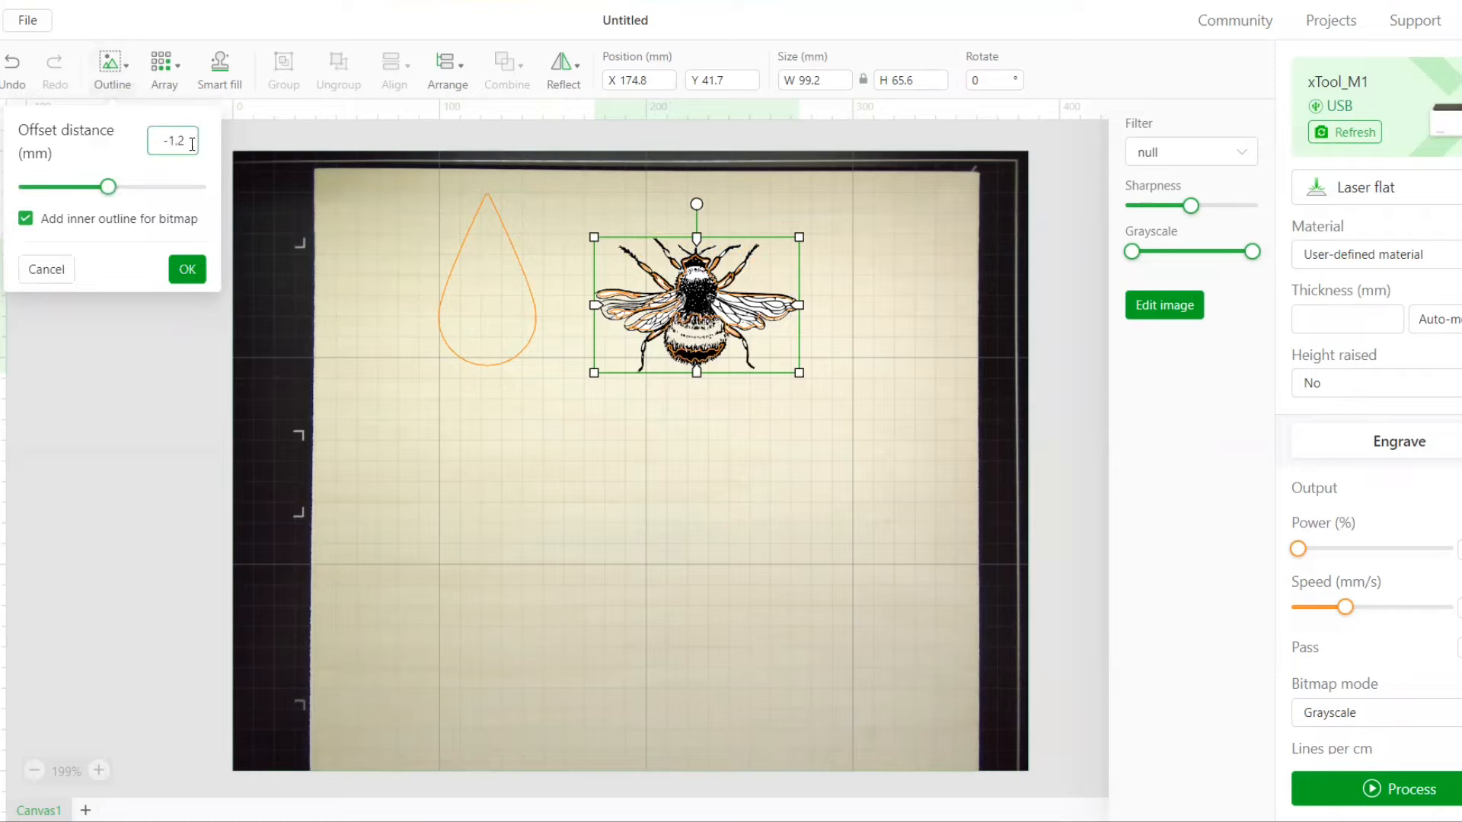
pyautogui.moveTo(192, 144); pyautogui.dragTo(144, 147)
pyautogui.write('0')
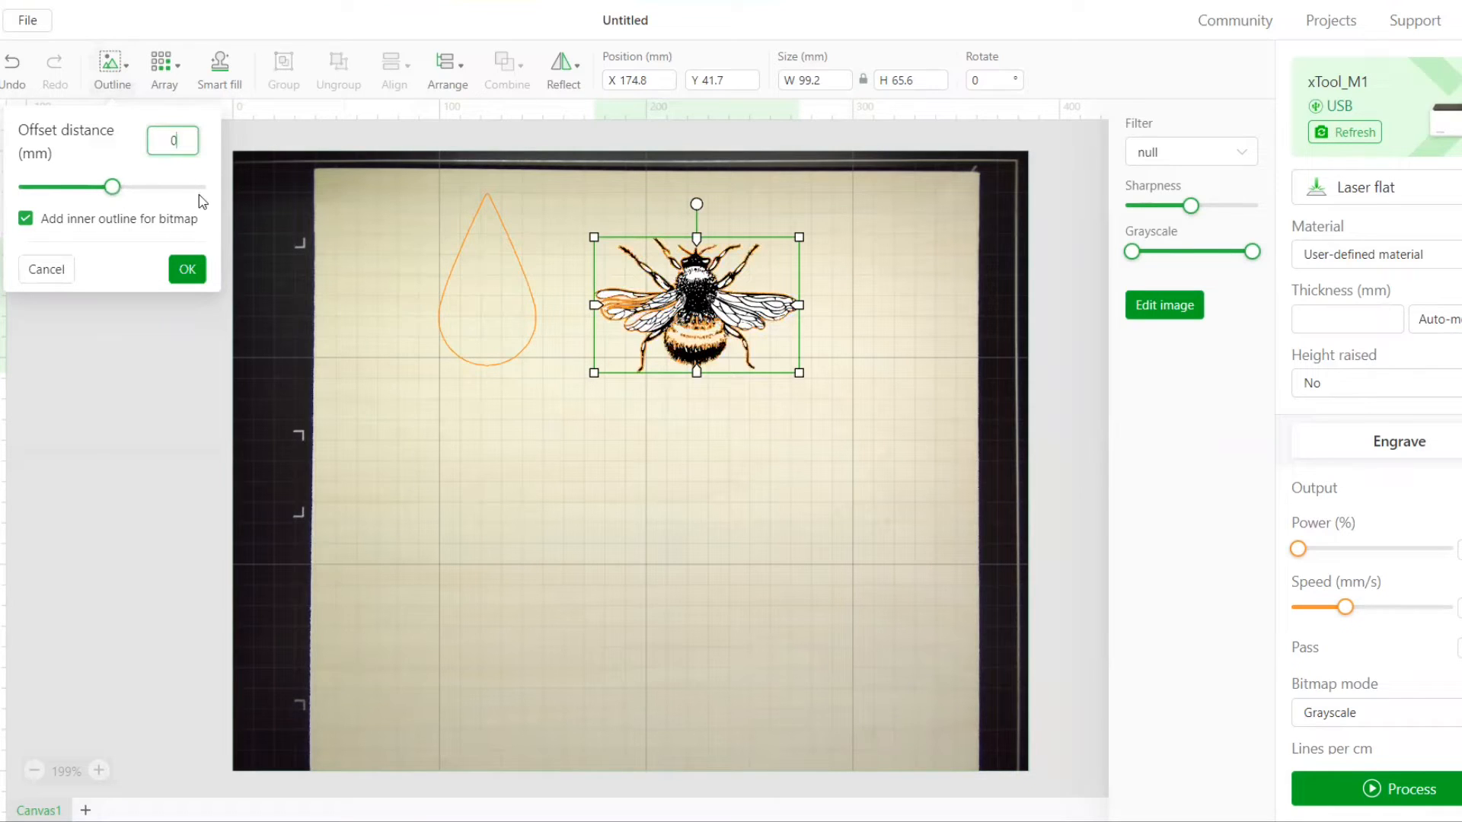
pyautogui.click(199, 271)
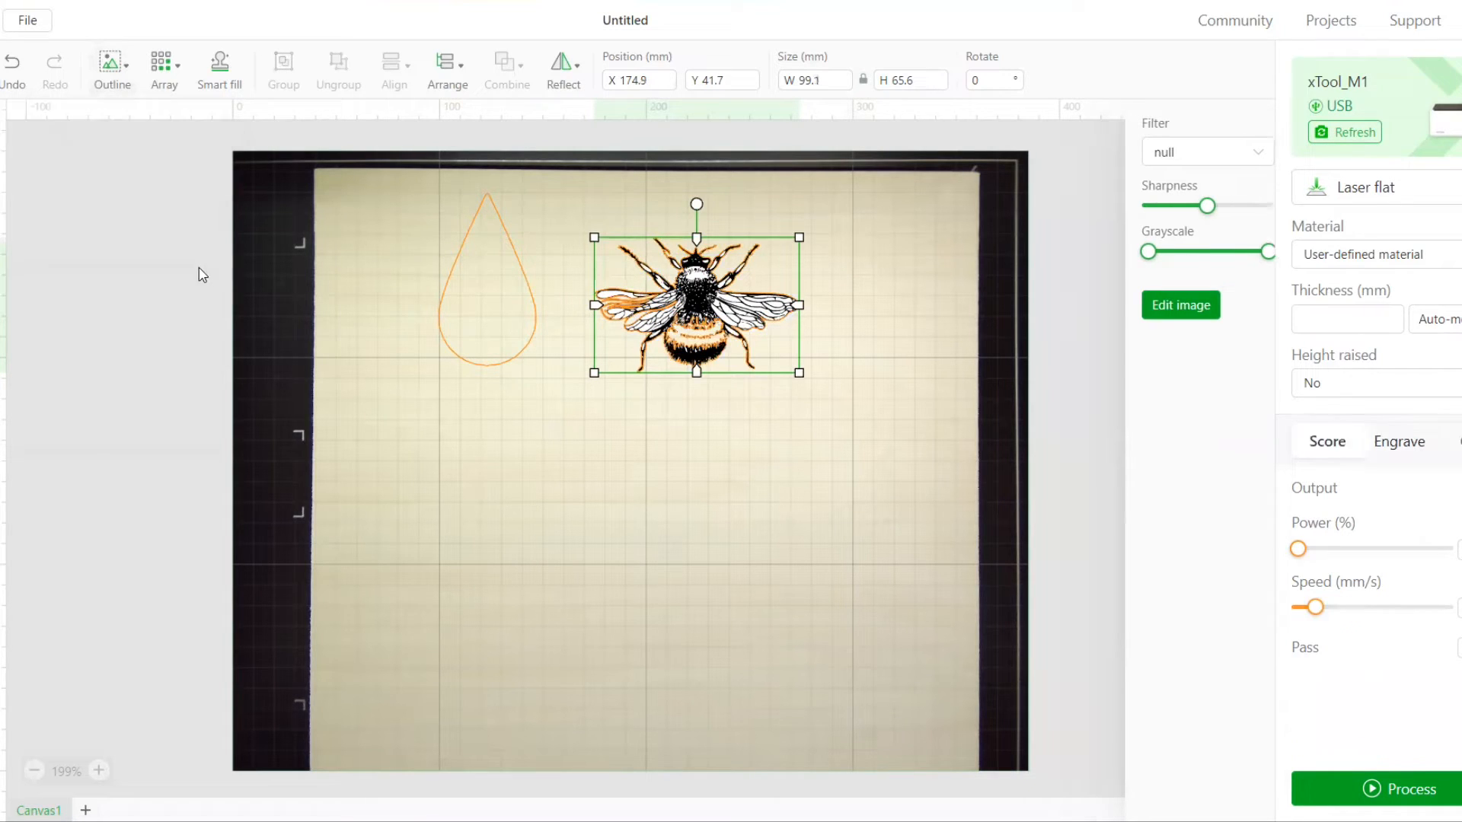
pyautogui.moveTo(720, 312); pyautogui.dragTo(664, 507)
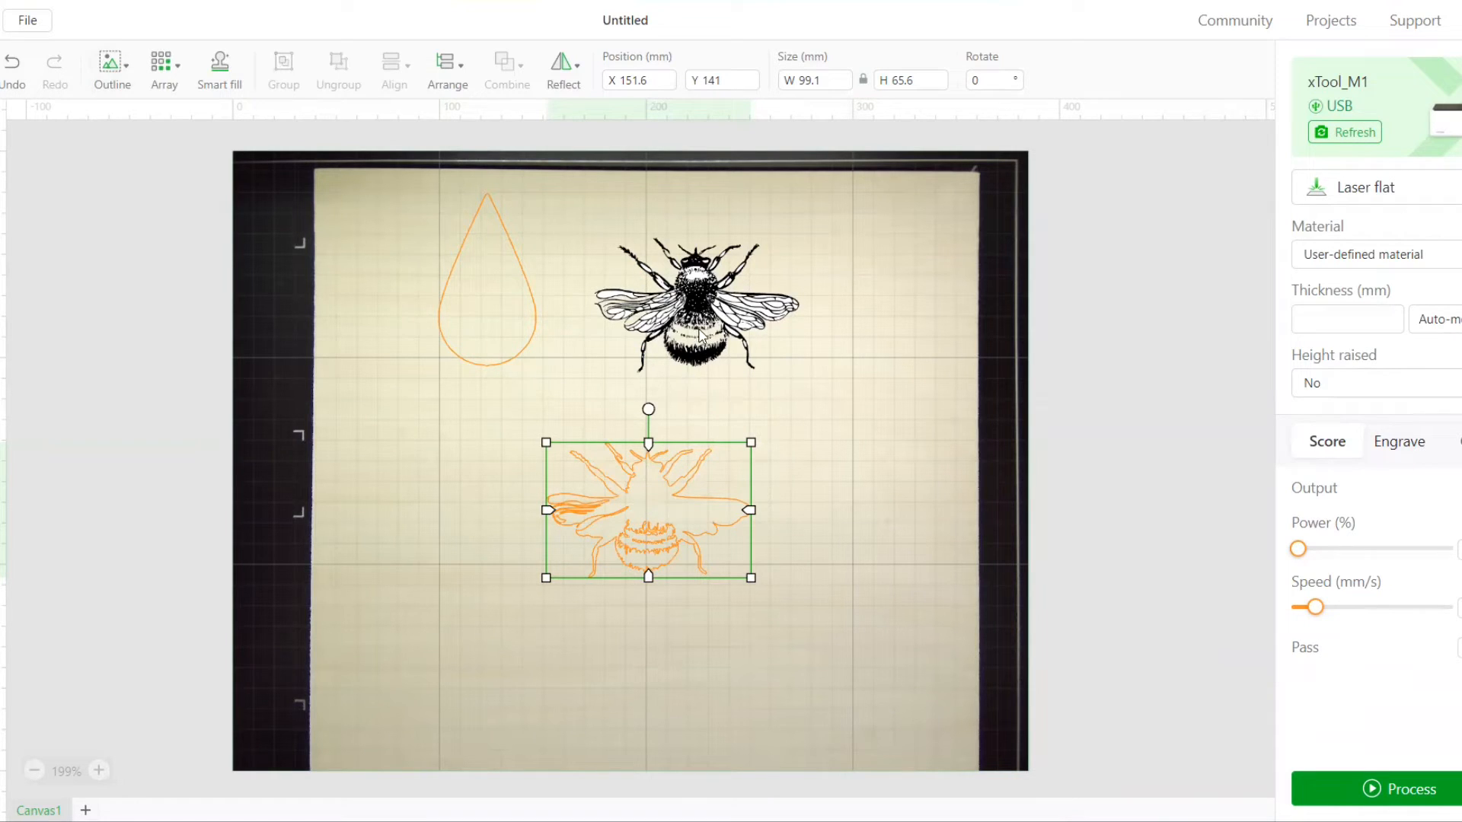
# Create a -0.6 mm offset outline of the bee and move it onto the first bee outline at about X 153.1, Y 142.1 mm
pyautogui.click(712, 290)
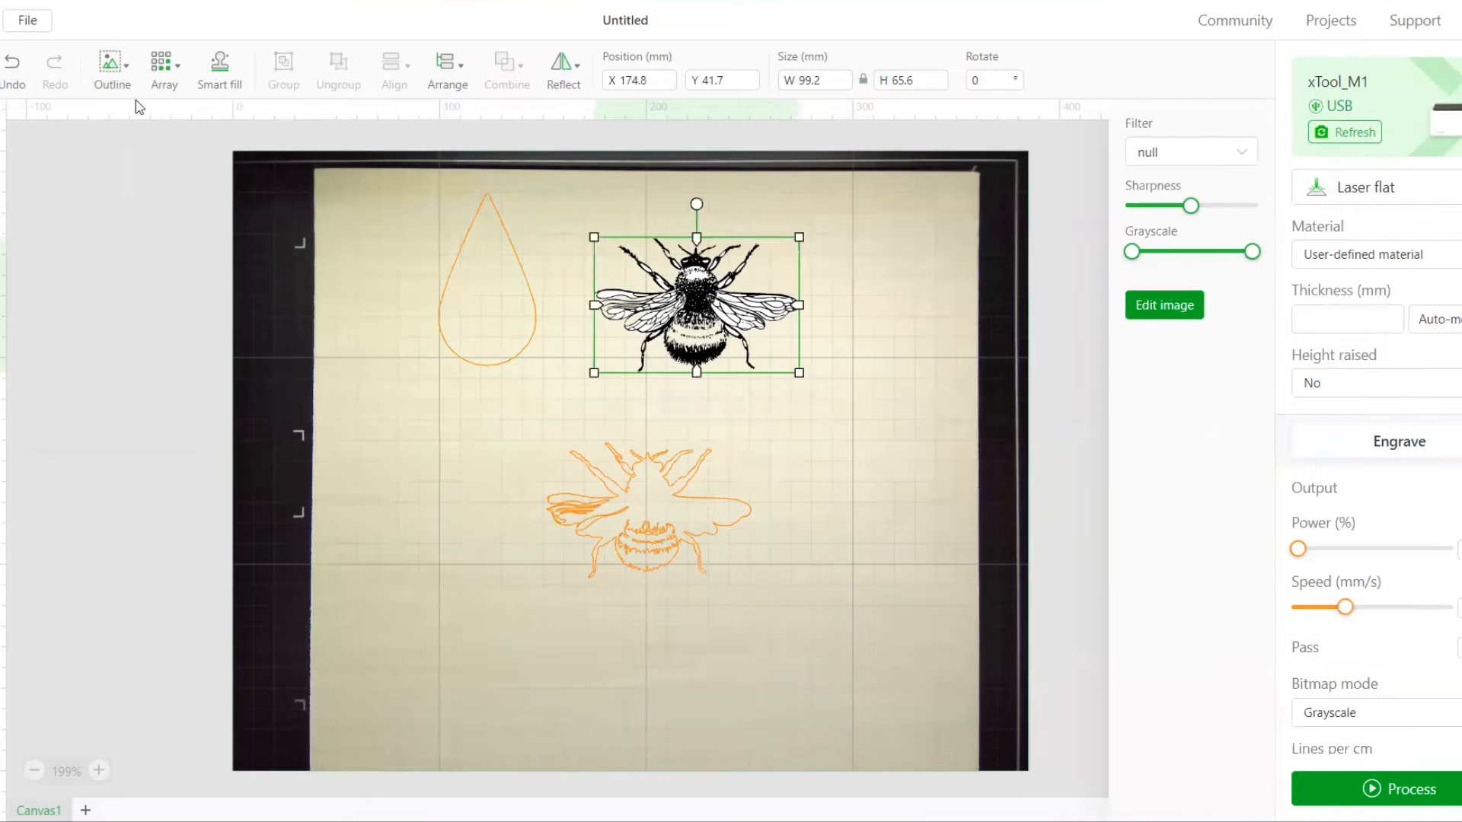
pyautogui.click(125, 67)
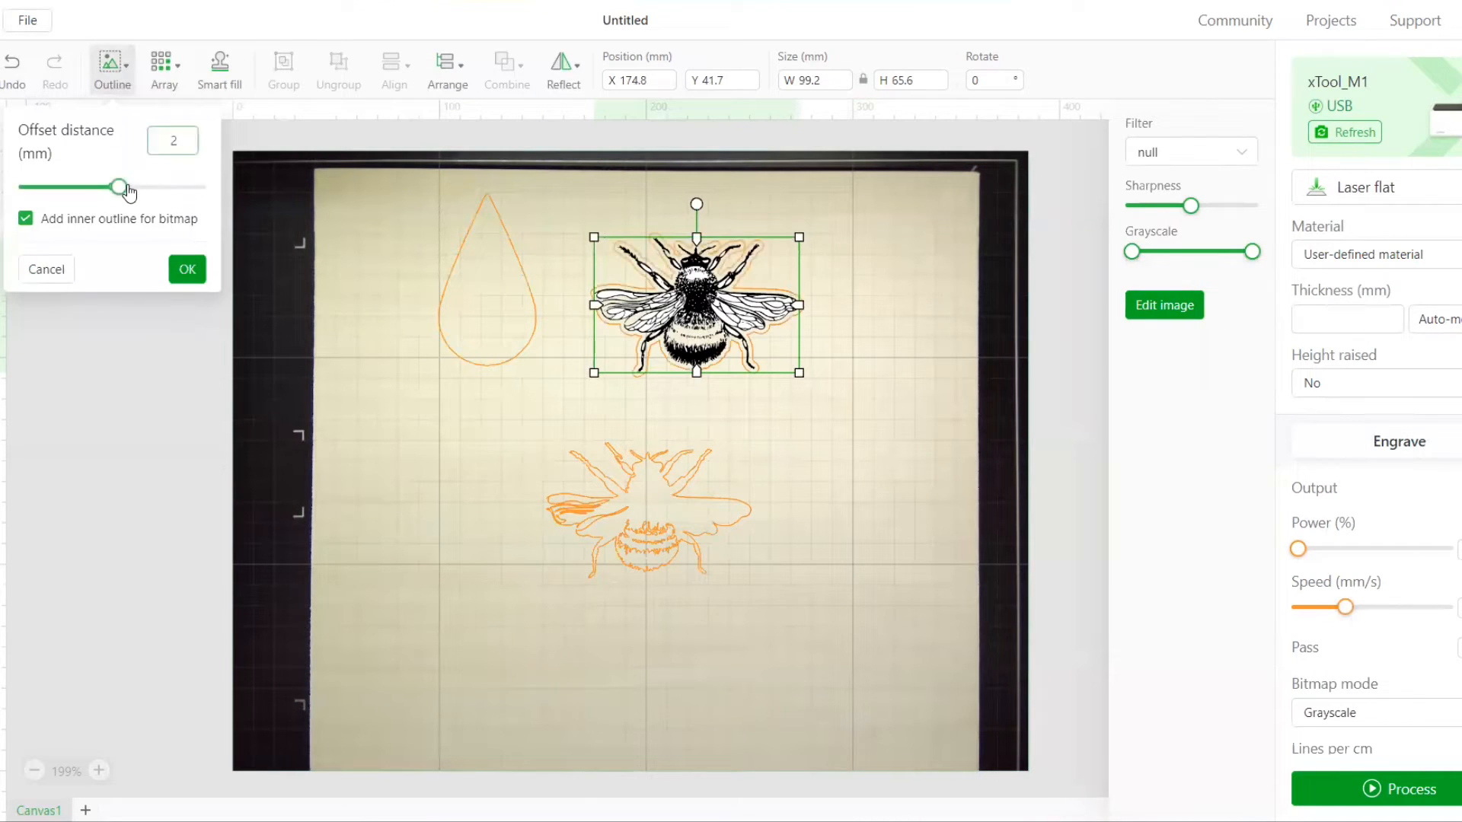
pyautogui.moveTo(130, 192); pyautogui.dragTo(114, 194)
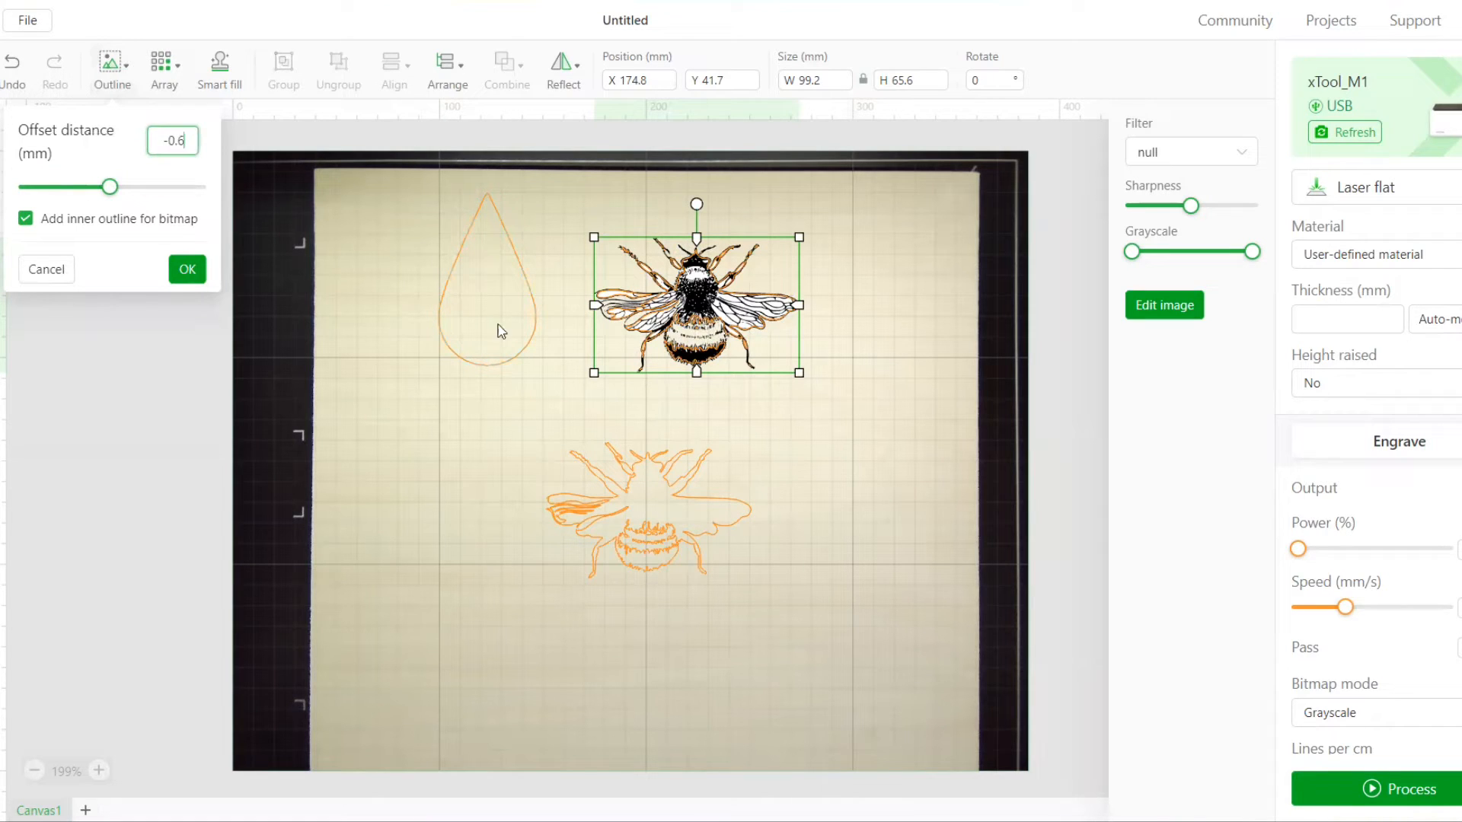
pyautogui.click(188, 270)
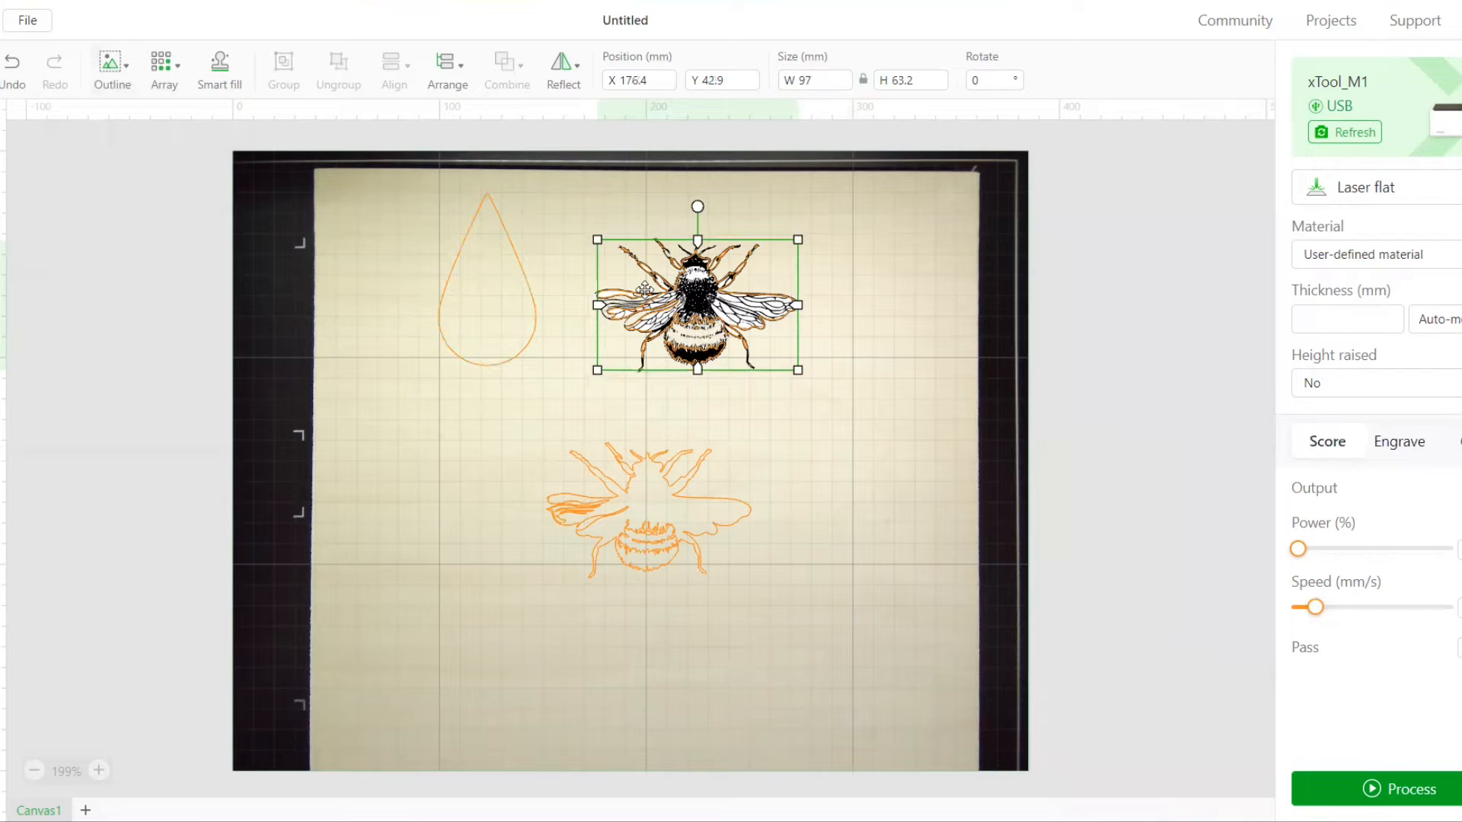
pyautogui.moveTo(642, 279); pyautogui.dragTo(597, 494)
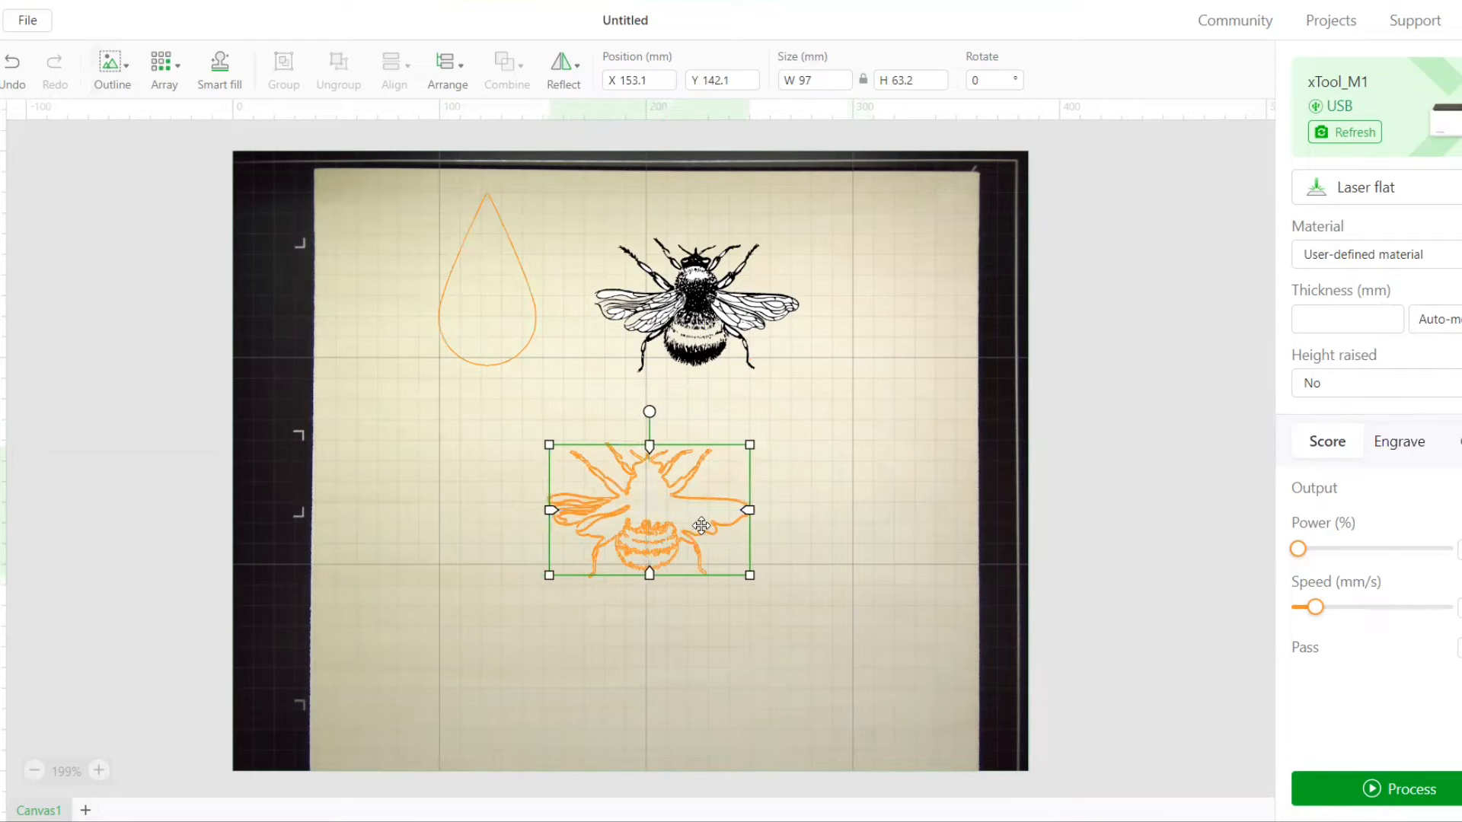
pyautogui.click(876, 546)
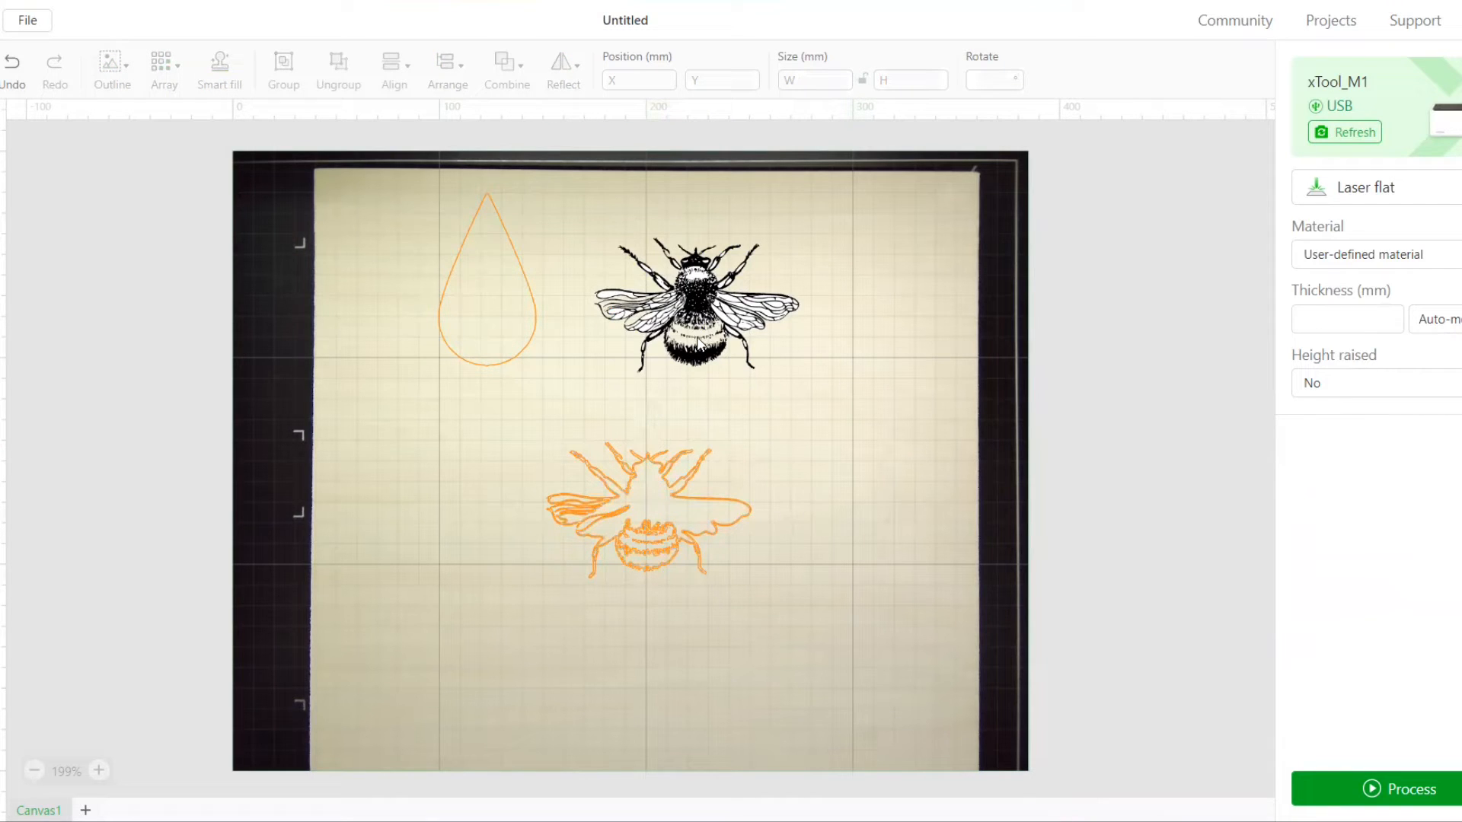
# Create another outline of the original bee image at -2.5 mm offset with the inner bitmap outline included
pyautogui.click(716, 310)
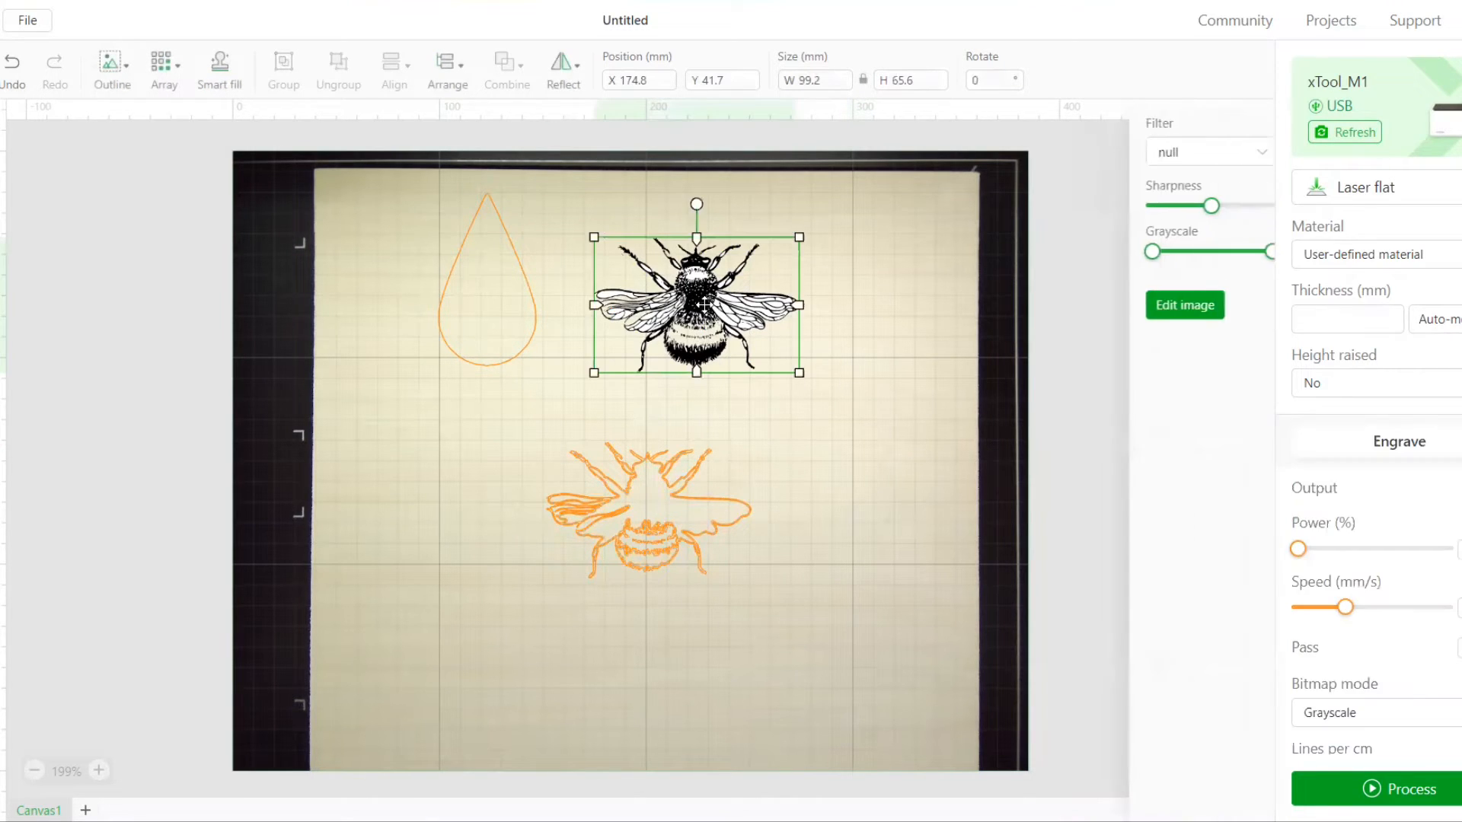
pyautogui.click(134, 86)
pyautogui.moveTo(117, 187); pyautogui.dragTo(99, 190)
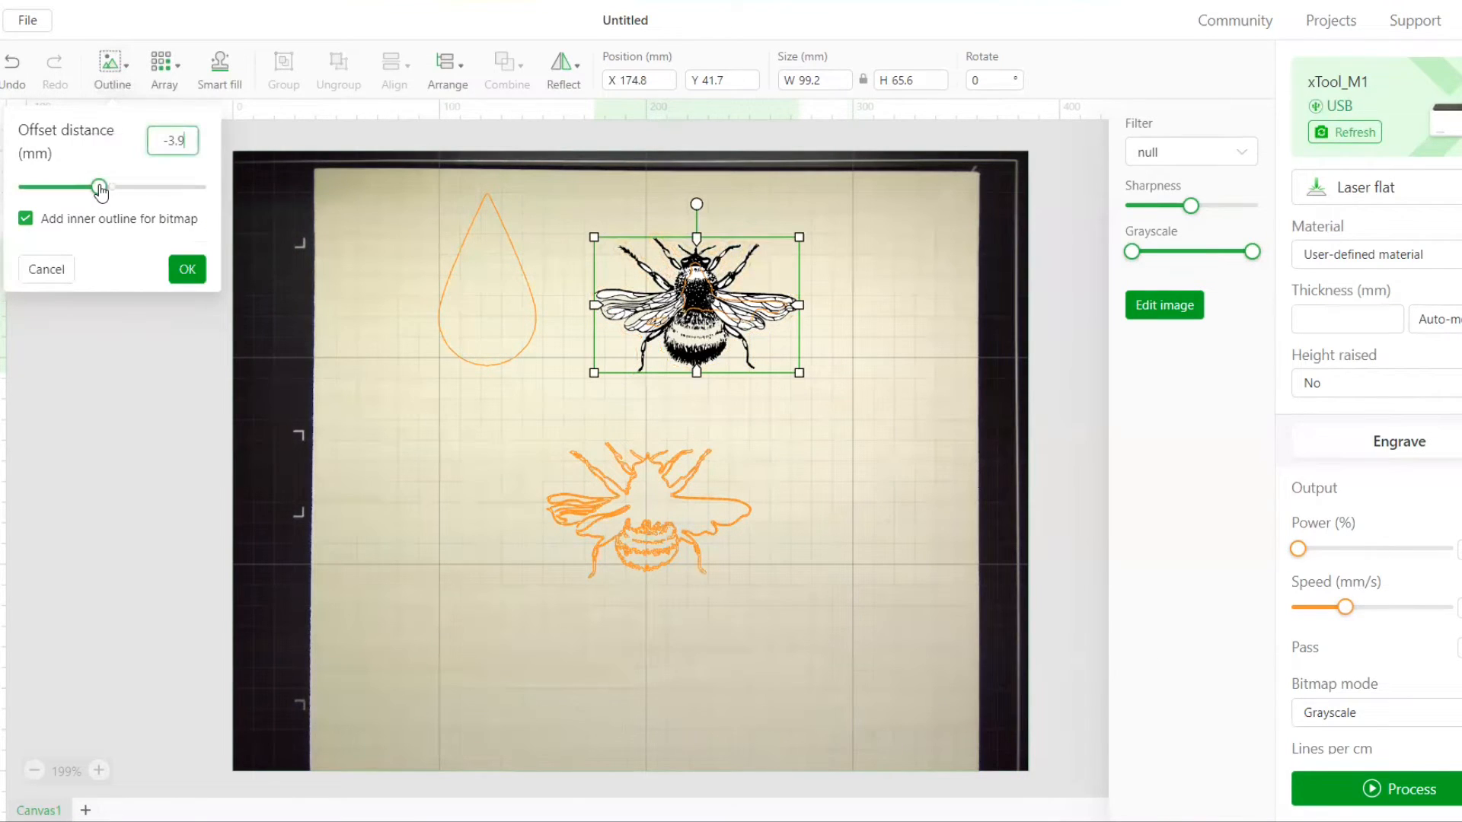
pyautogui.moveTo(188, 146); pyautogui.dragTo(150, 139)
pyautogui.write('-2')
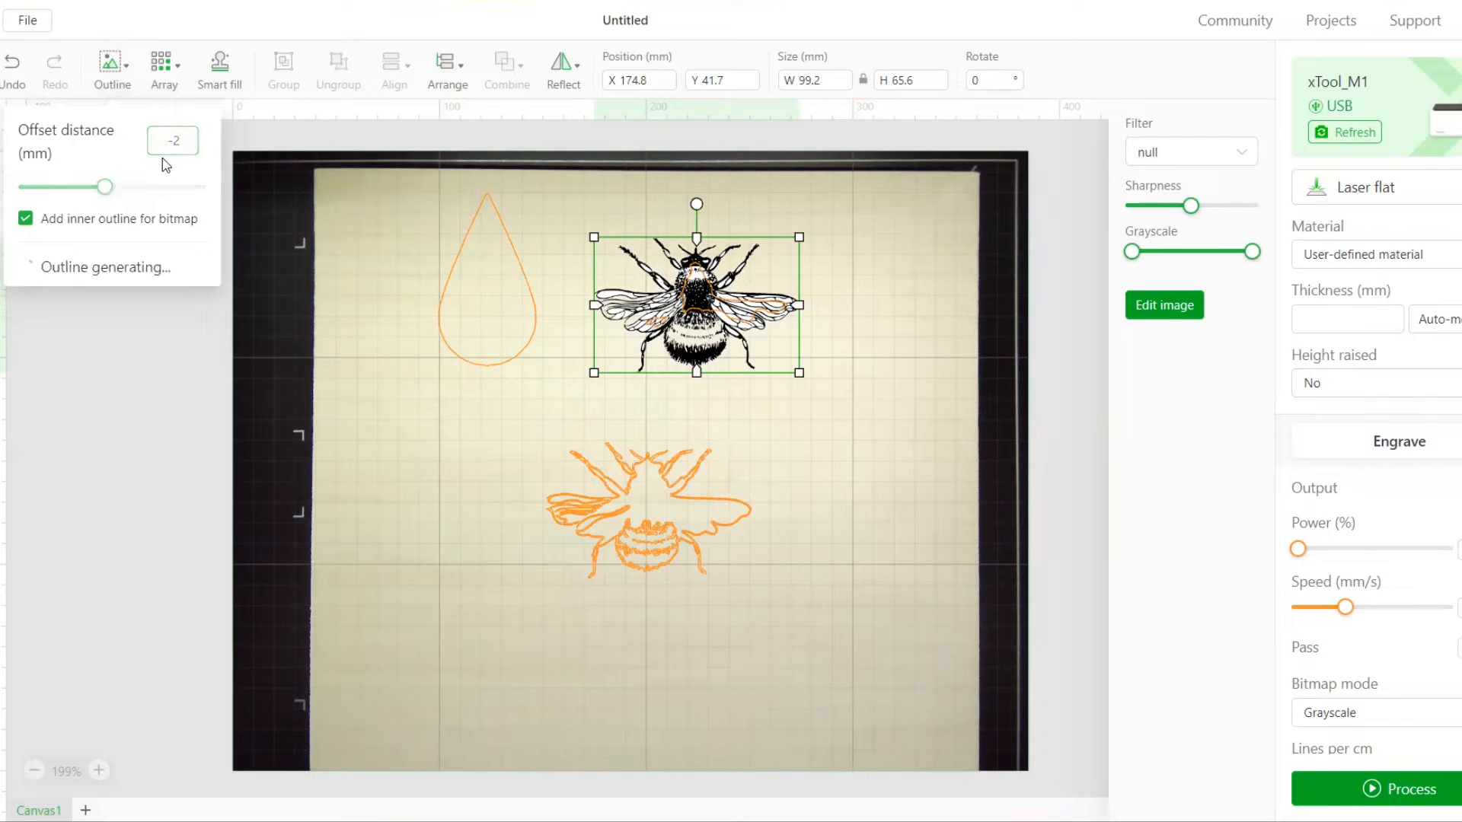
pyautogui.write('.5')
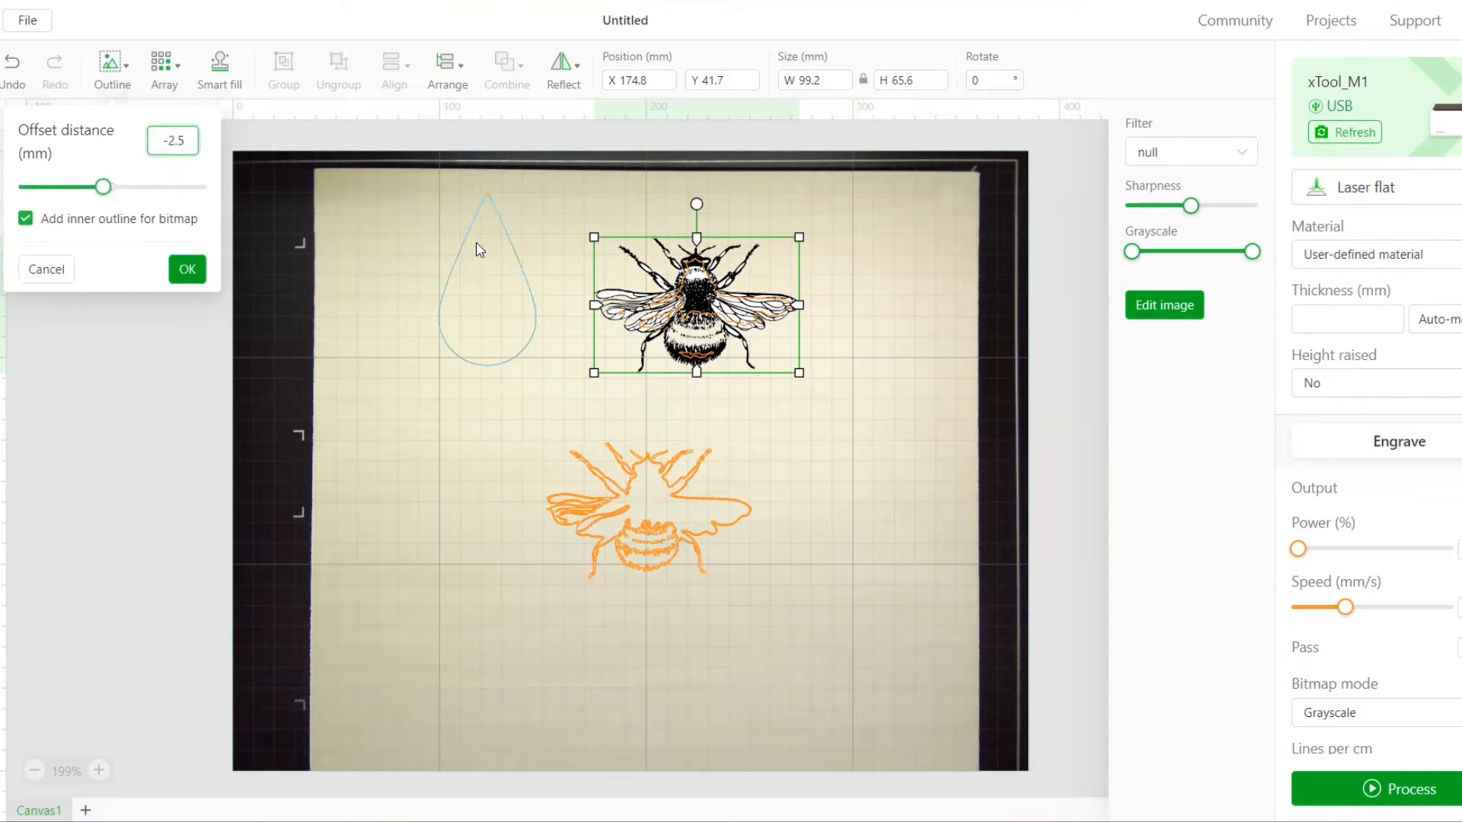
pyautogui.click(187, 271)
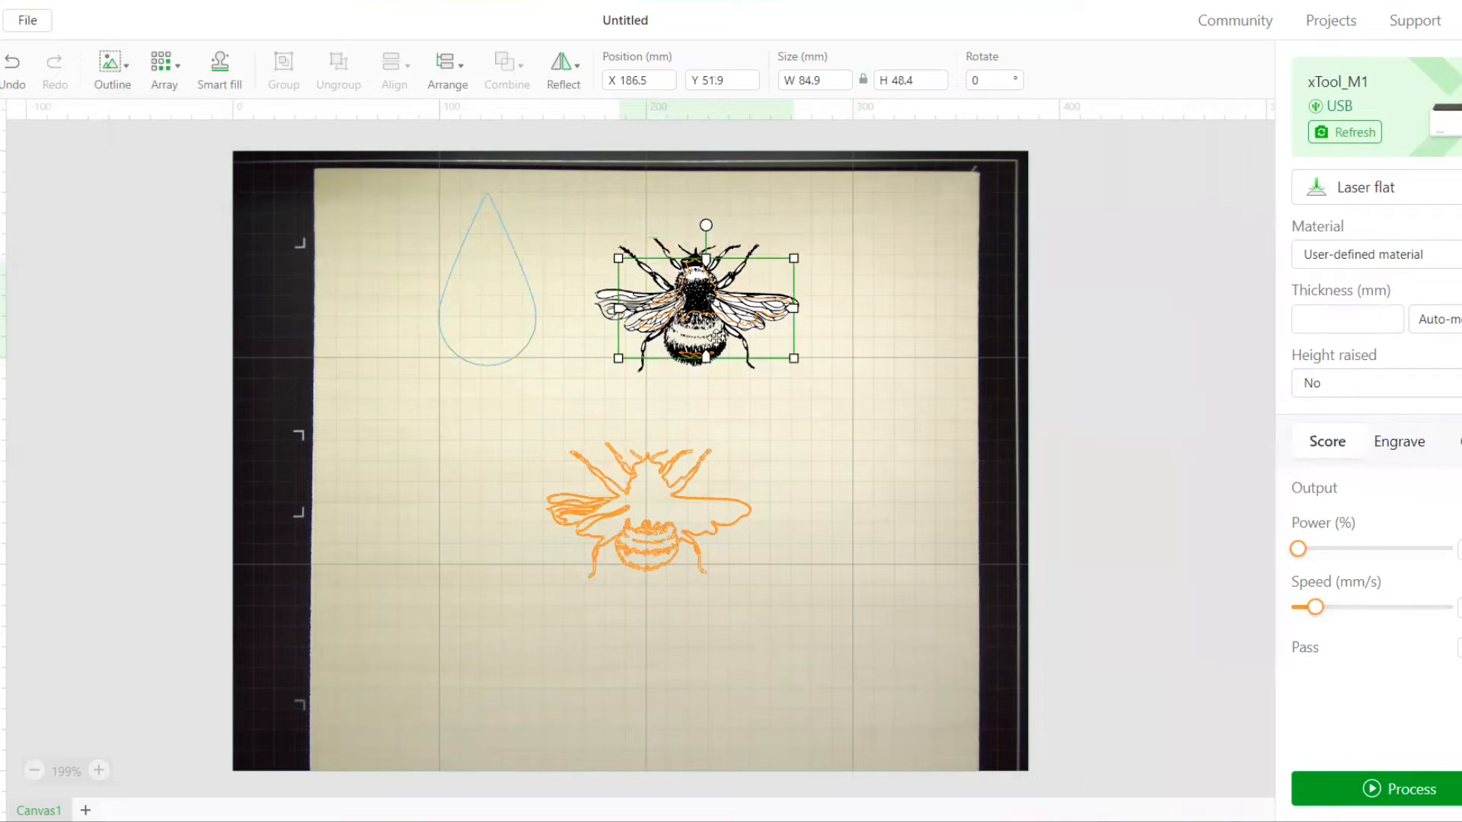
# Move the -2.5 mm outline onto the other bee outlines and nudge it to X 164.1, Y 151.6 mm
pyautogui.moveTo(709, 304); pyautogui.dragTo(678, 525)
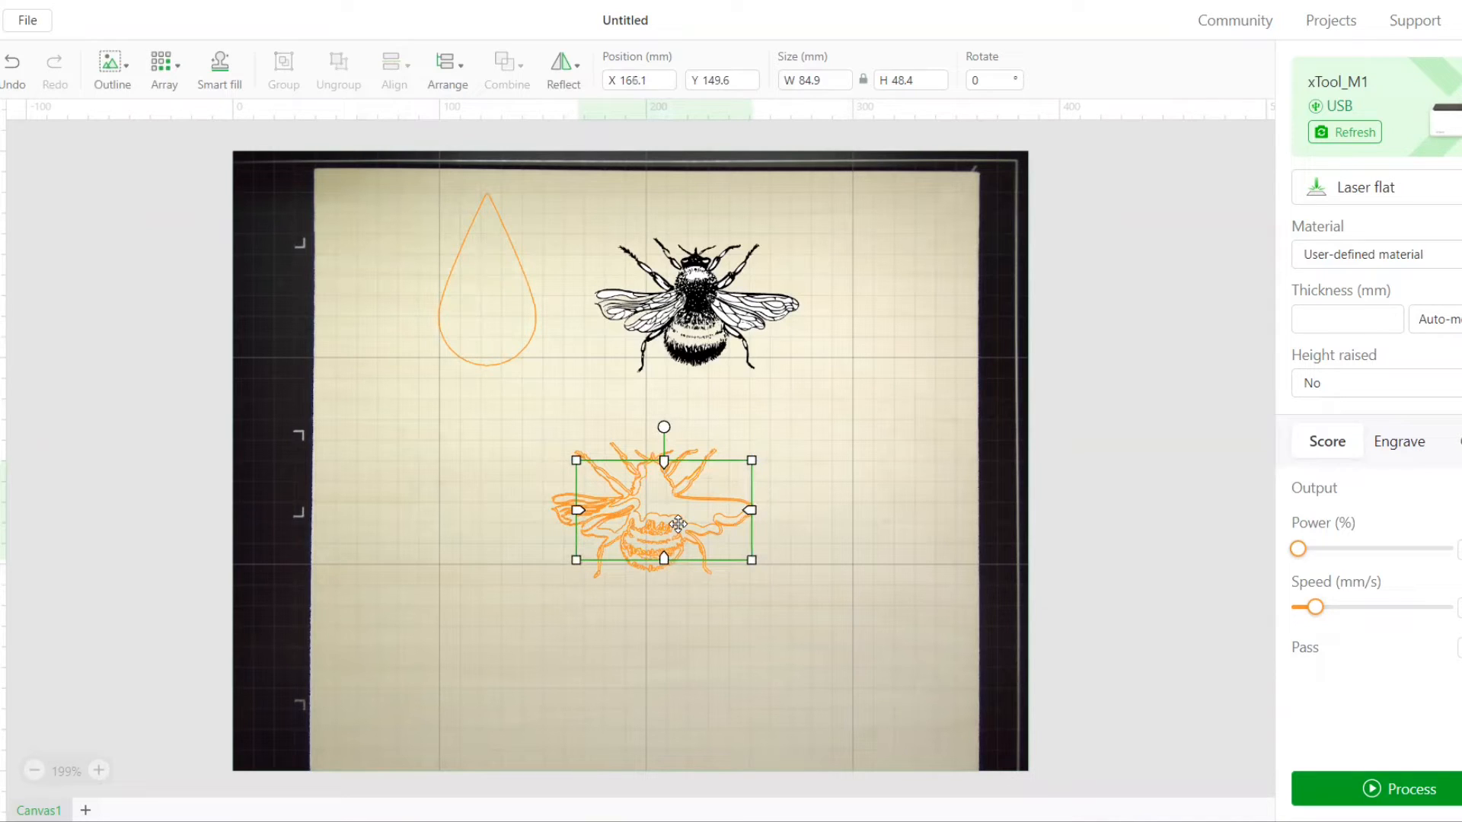
pyautogui.press('Left')
pyautogui.press('Left')
pyautogui.press('Down')
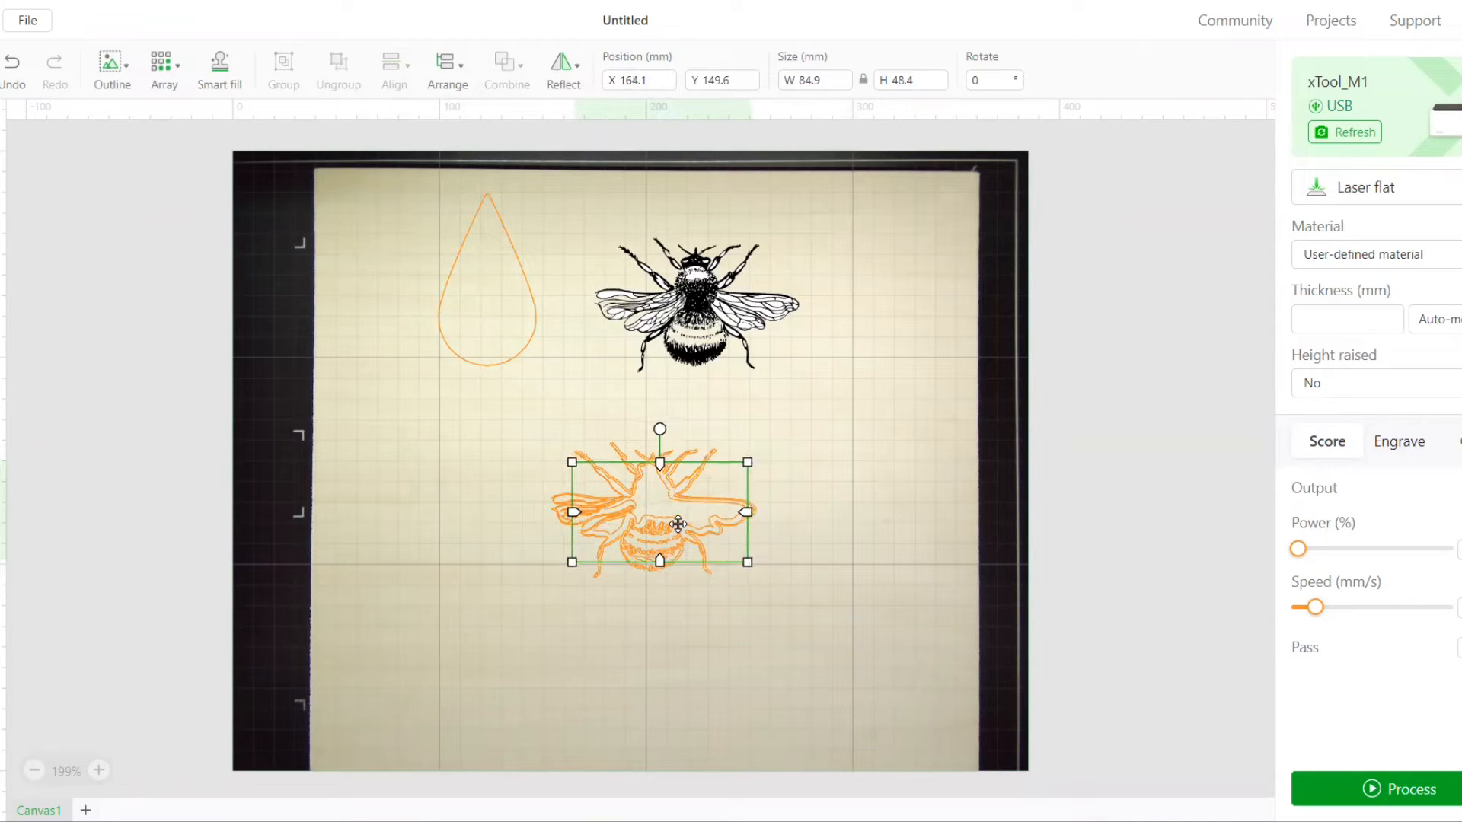
pyautogui.press('Right')
pyautogui.press('Down')
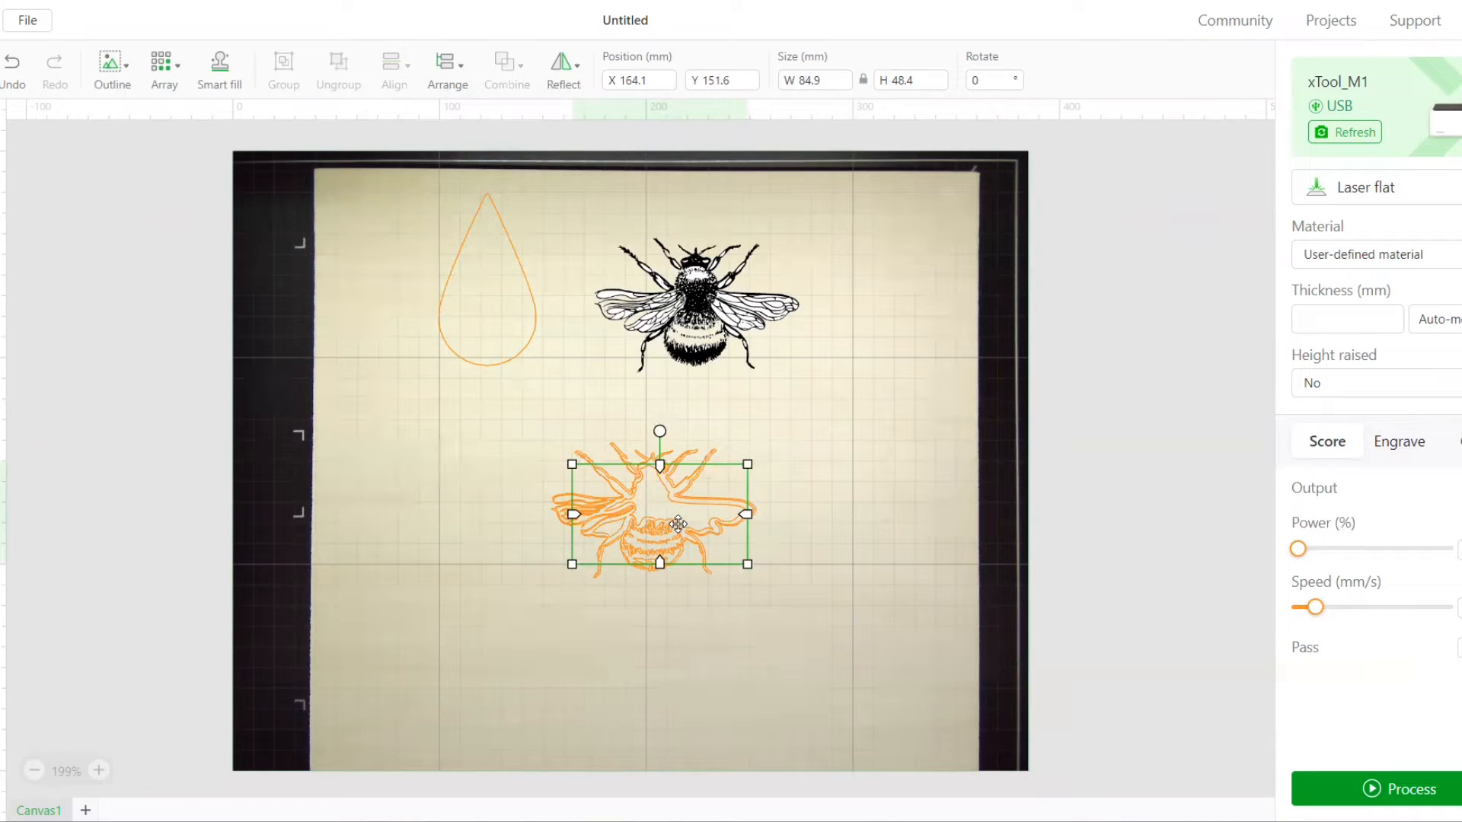
# Nudge the -2.5 mm bee outline to X 165.1 mm
pyautogui.press('Right')
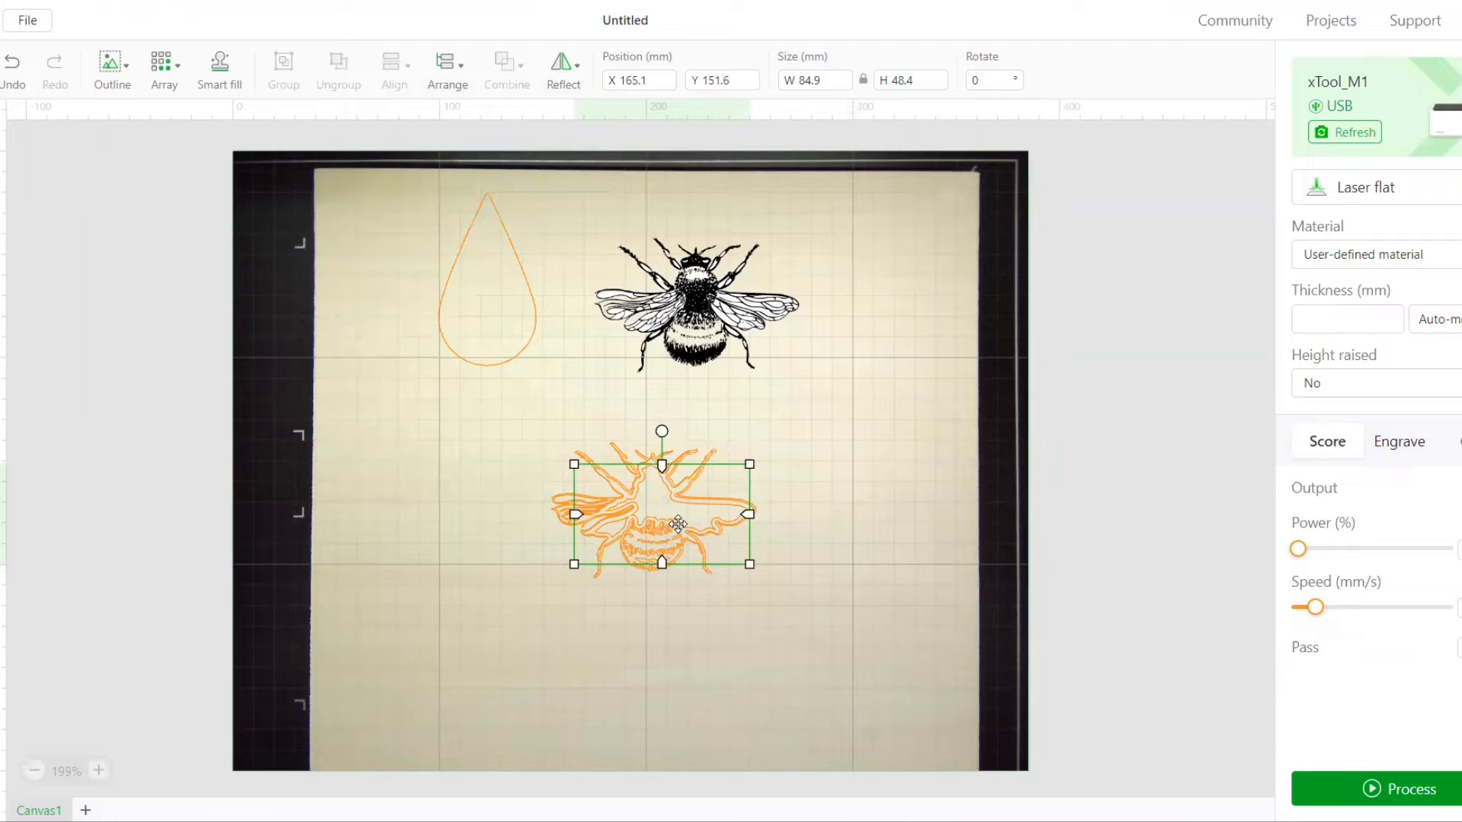
pyautogui.click(894, 566)
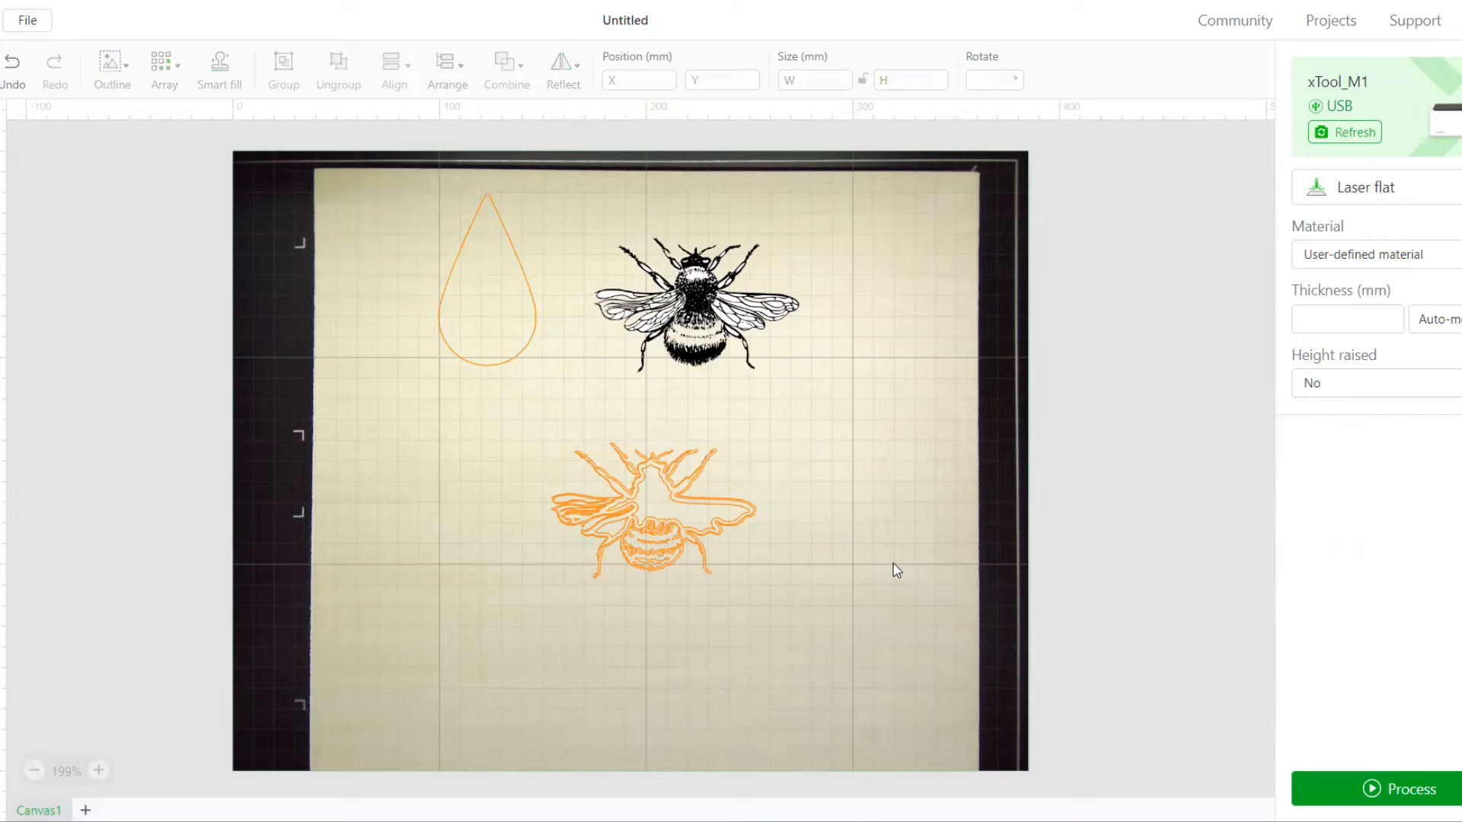
# Create a -4.5 mm offset outline of the original bee and move it onto the other outlines at about X 180.4, Y 154.6 mm
pyautogui.click(700, 285)
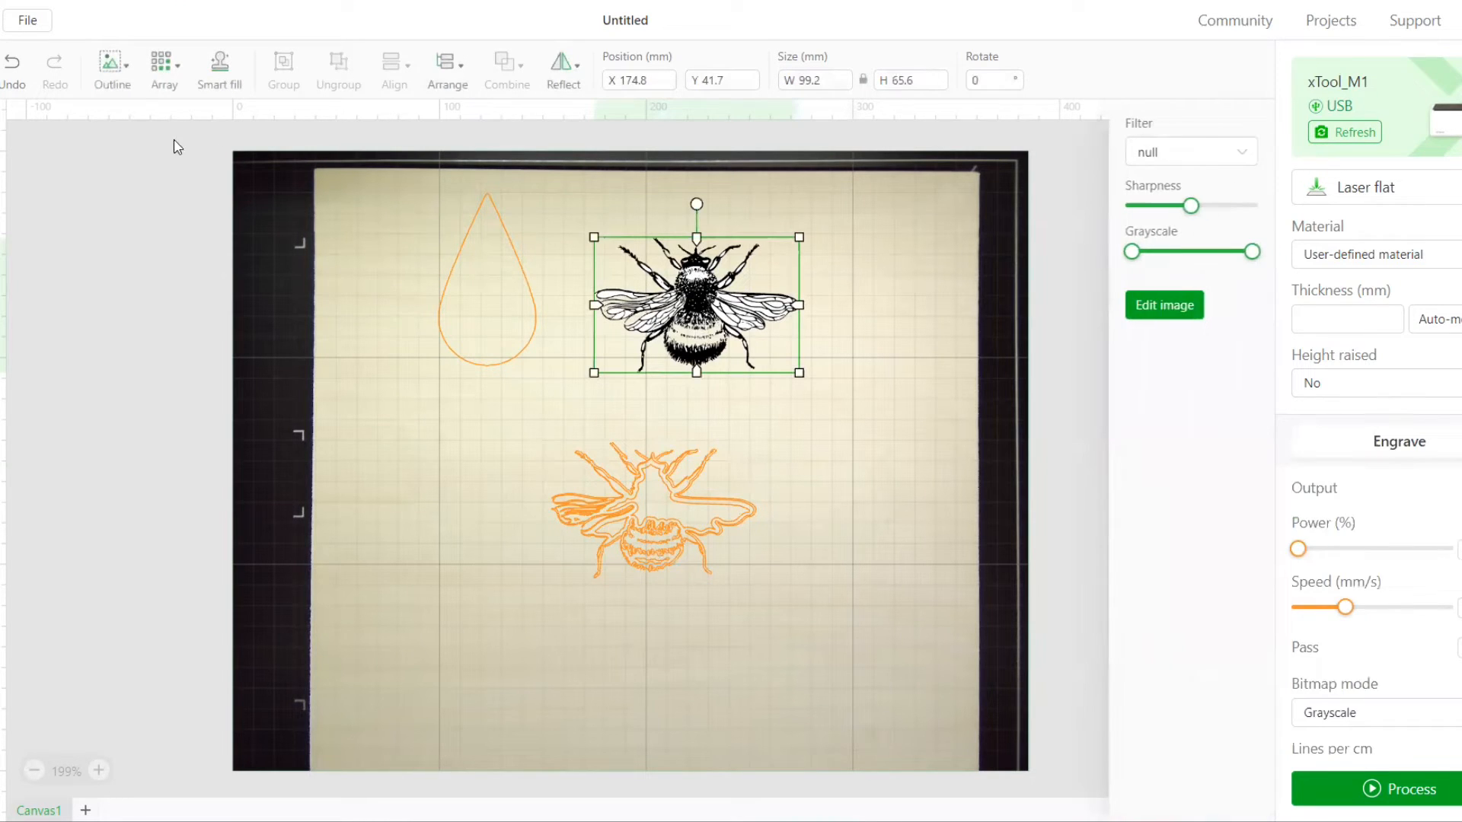
pyautogui.click(130, 84)
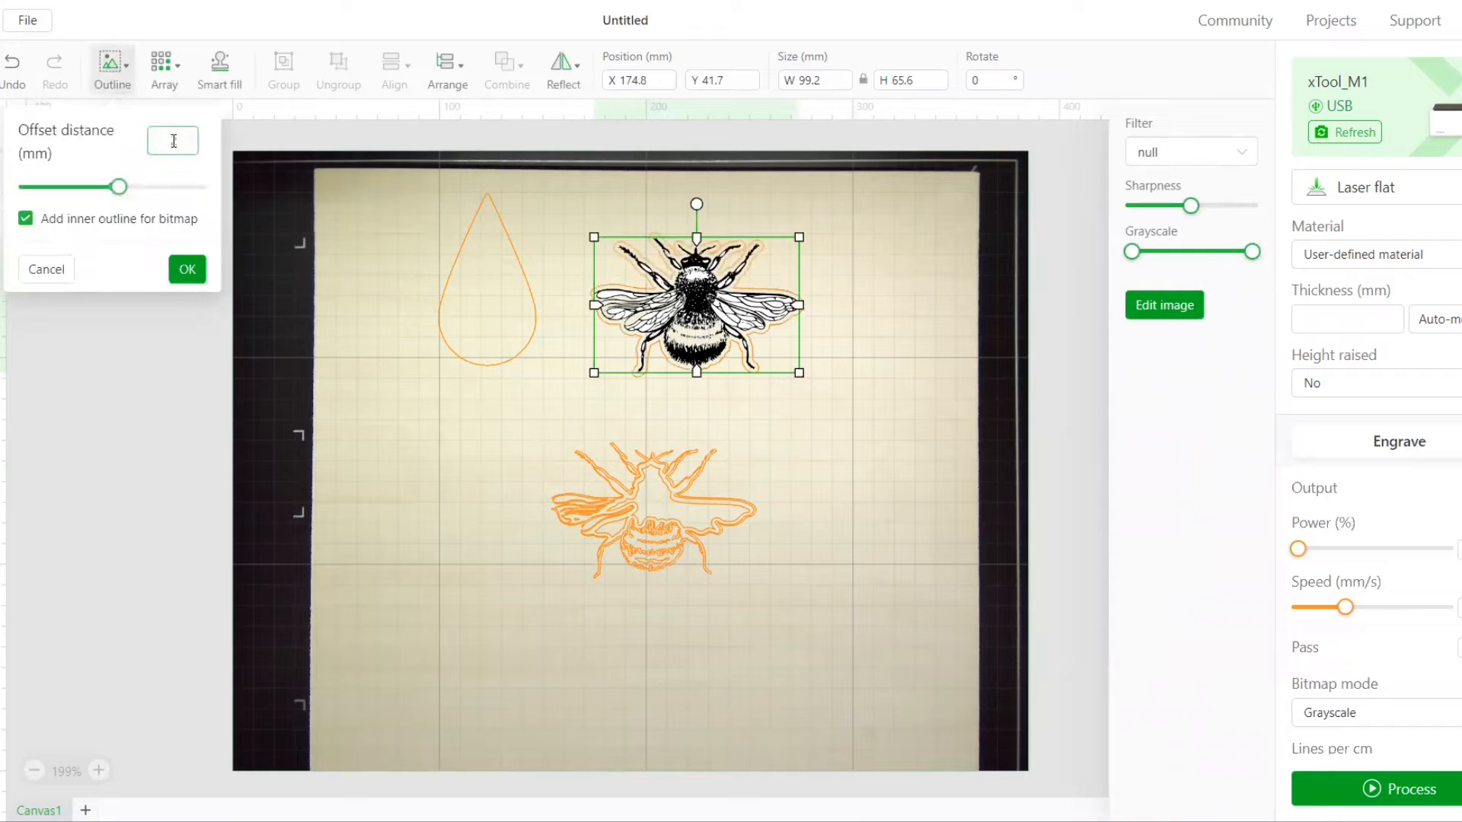
pyautogui.moveTo(167, 140); pyautogui.dragTo(192, 147)
pyautogui.write('4')
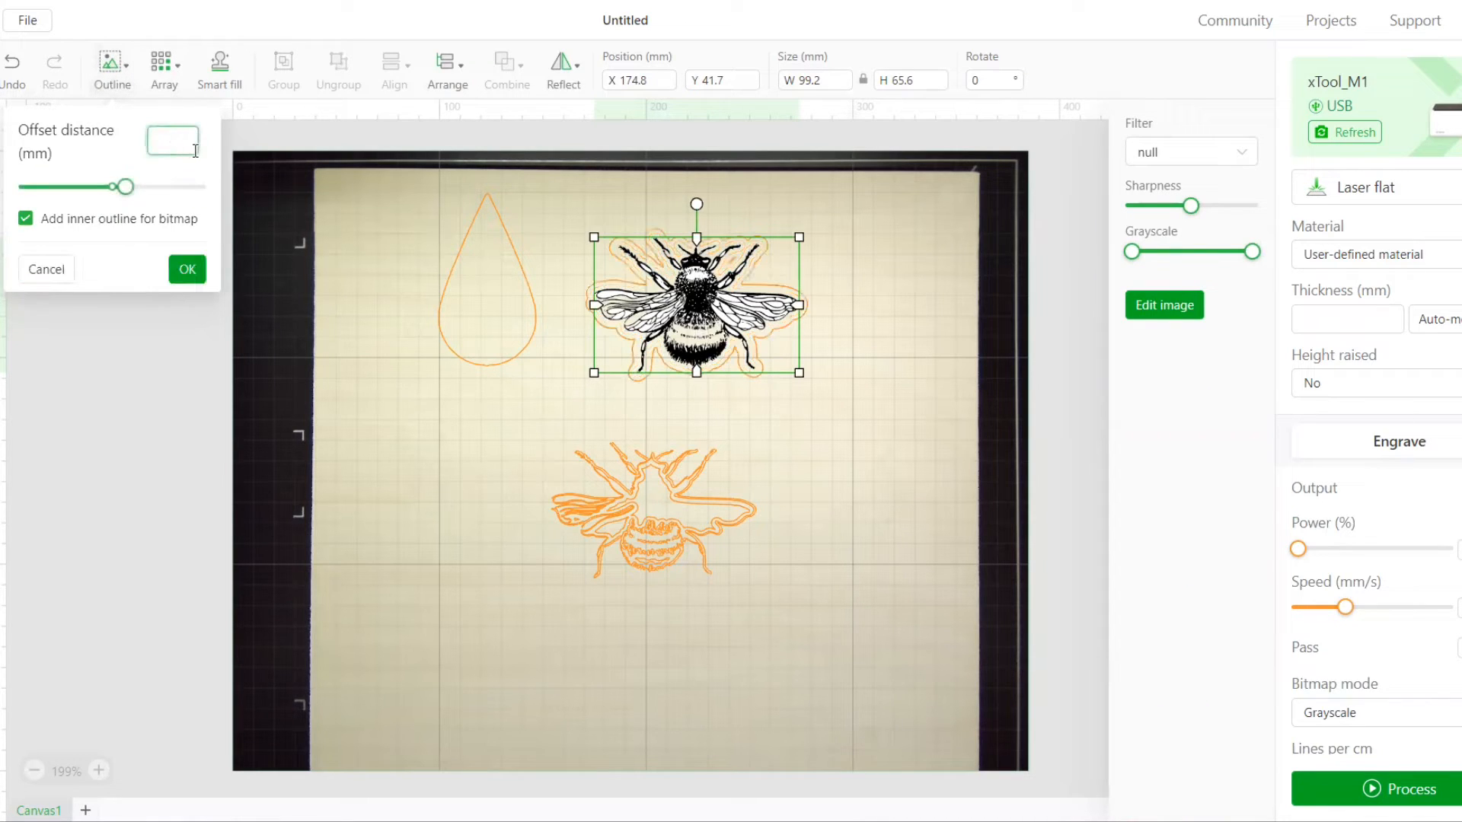
pyautogui.write('-4')
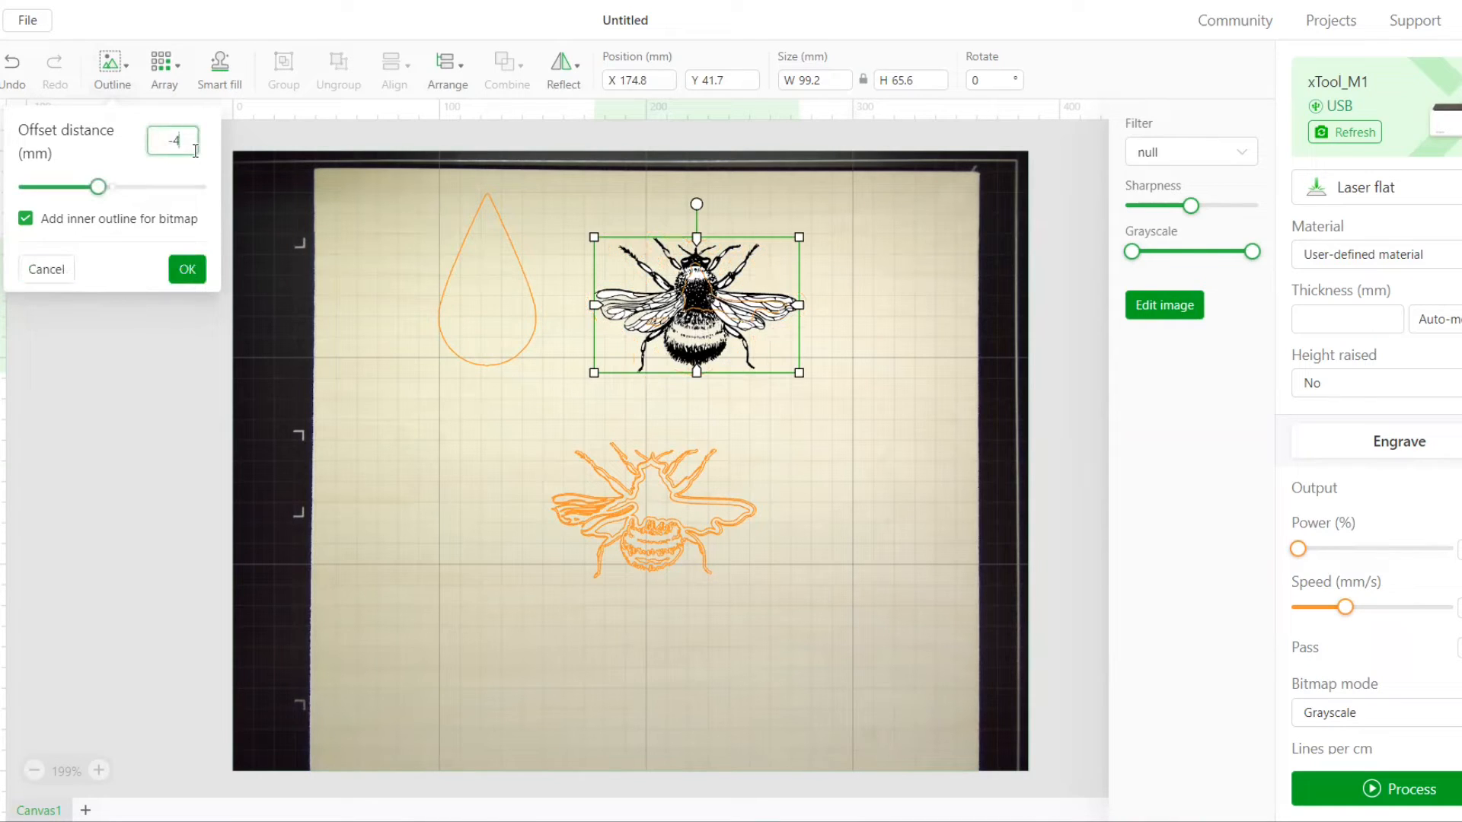
pyautogui.write('.5')
pyautogui.click(187, 268)
pyautogui.moveTo(744, 309); pyautogui.dragTo(680, 507)
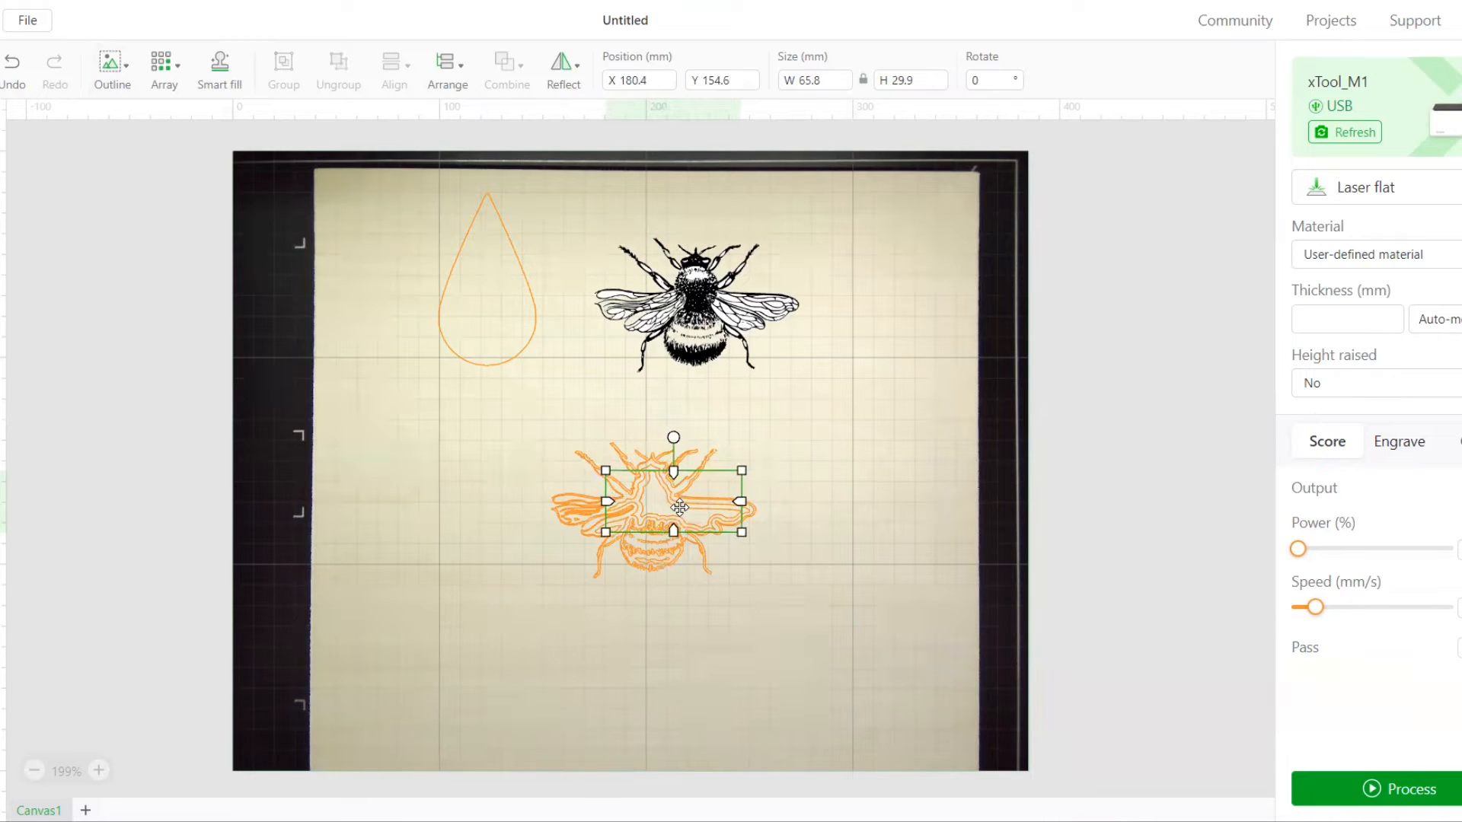
pyautogui.click(901, 508)
# Delete the original bee image above the stacked outlines
pyautogui.click(710, 319)
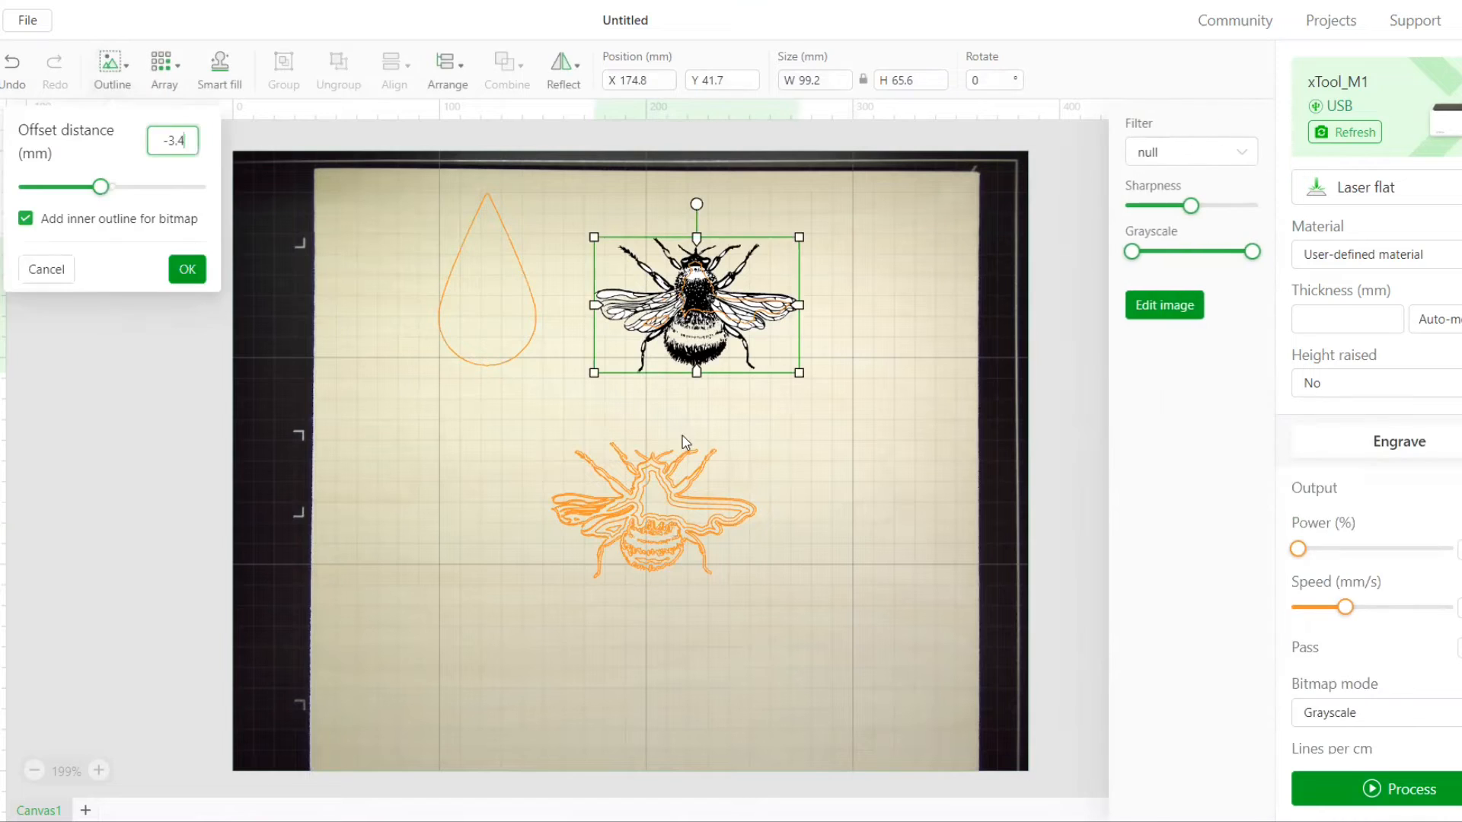
pyautogui.click(684, 437)
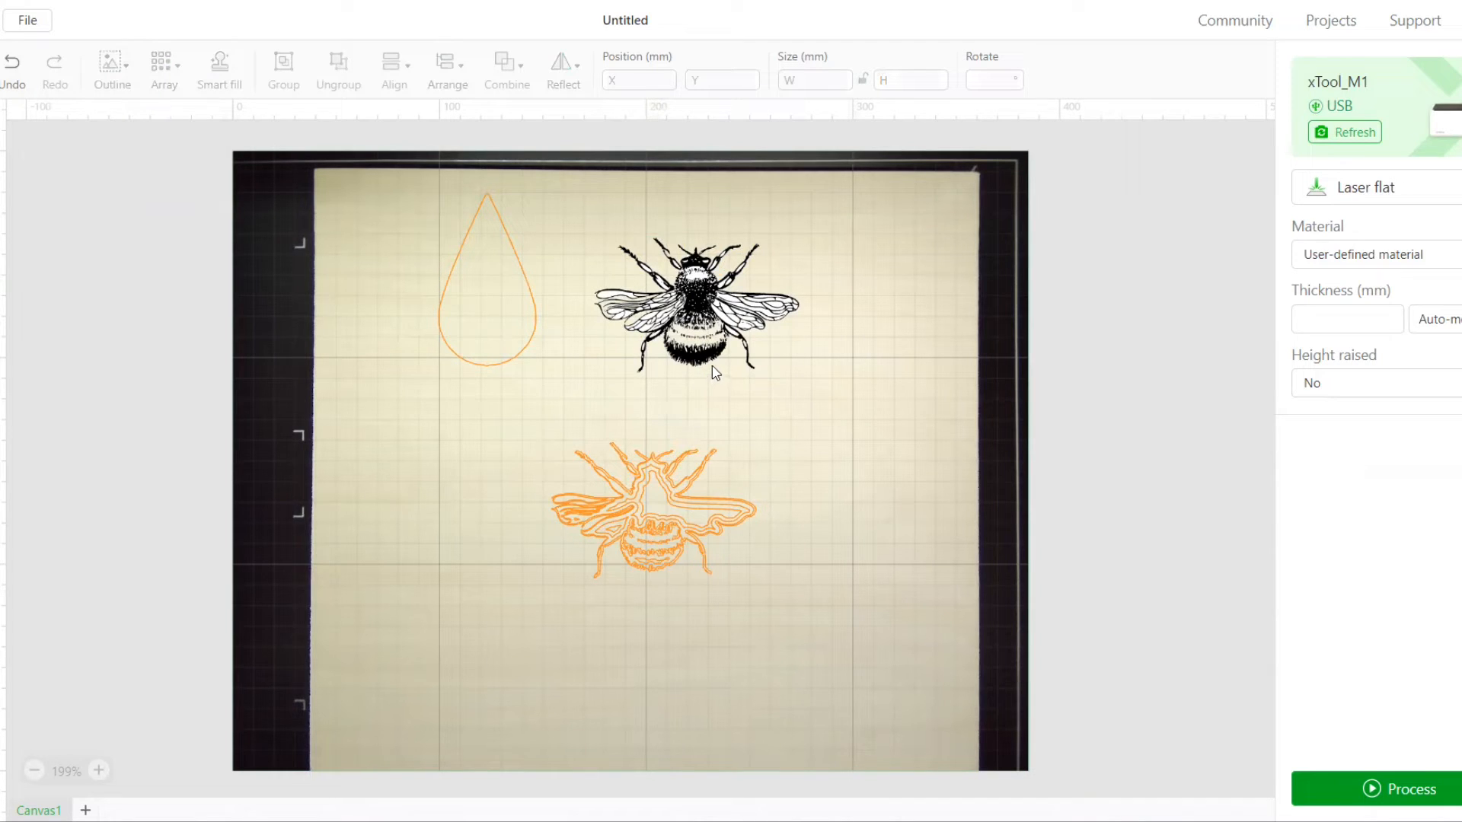
pyautogui.click(708, 301)
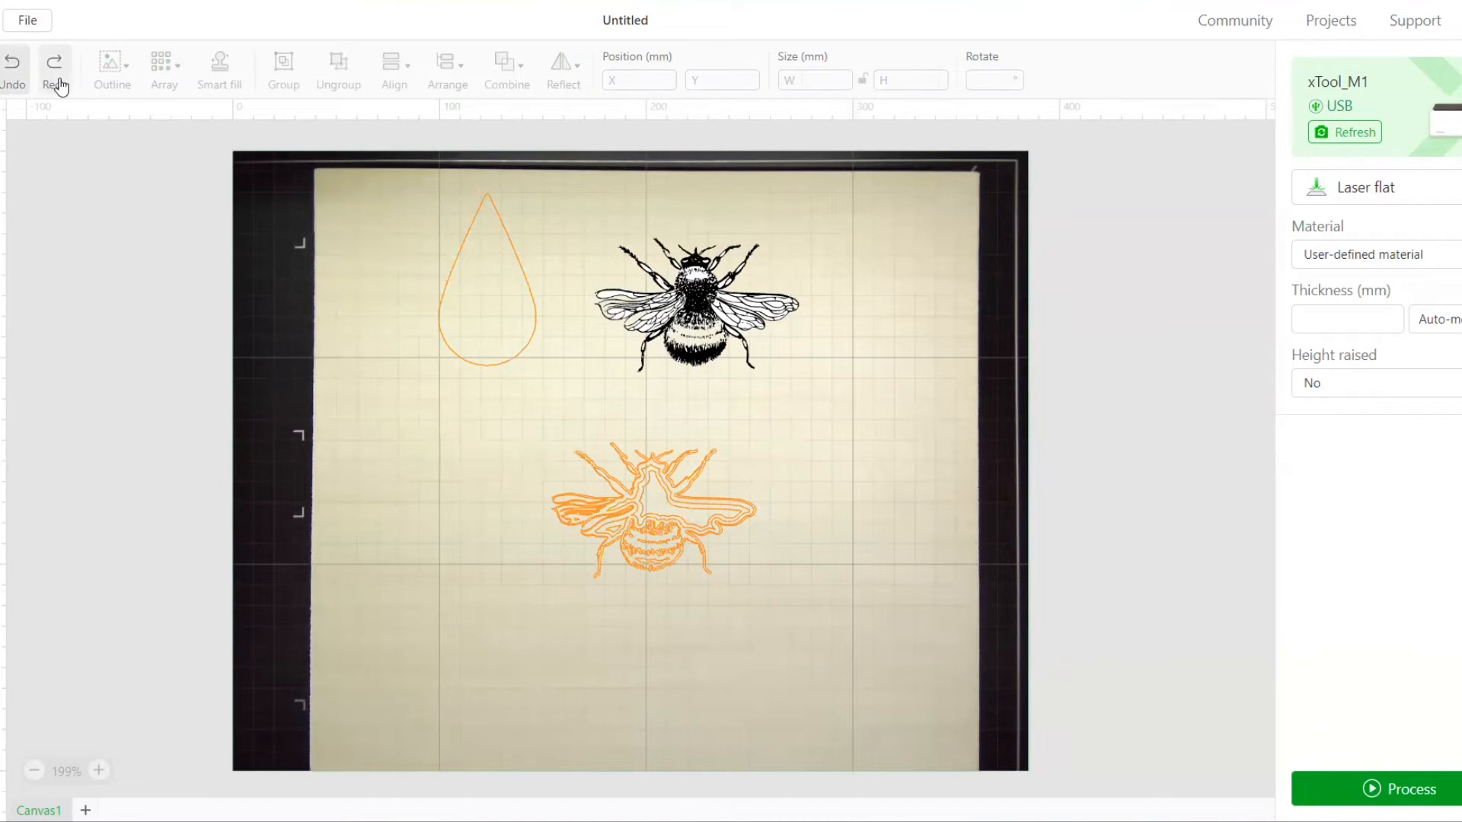
pyautogui.click(656, 303)
pyautogui.press('Delete')
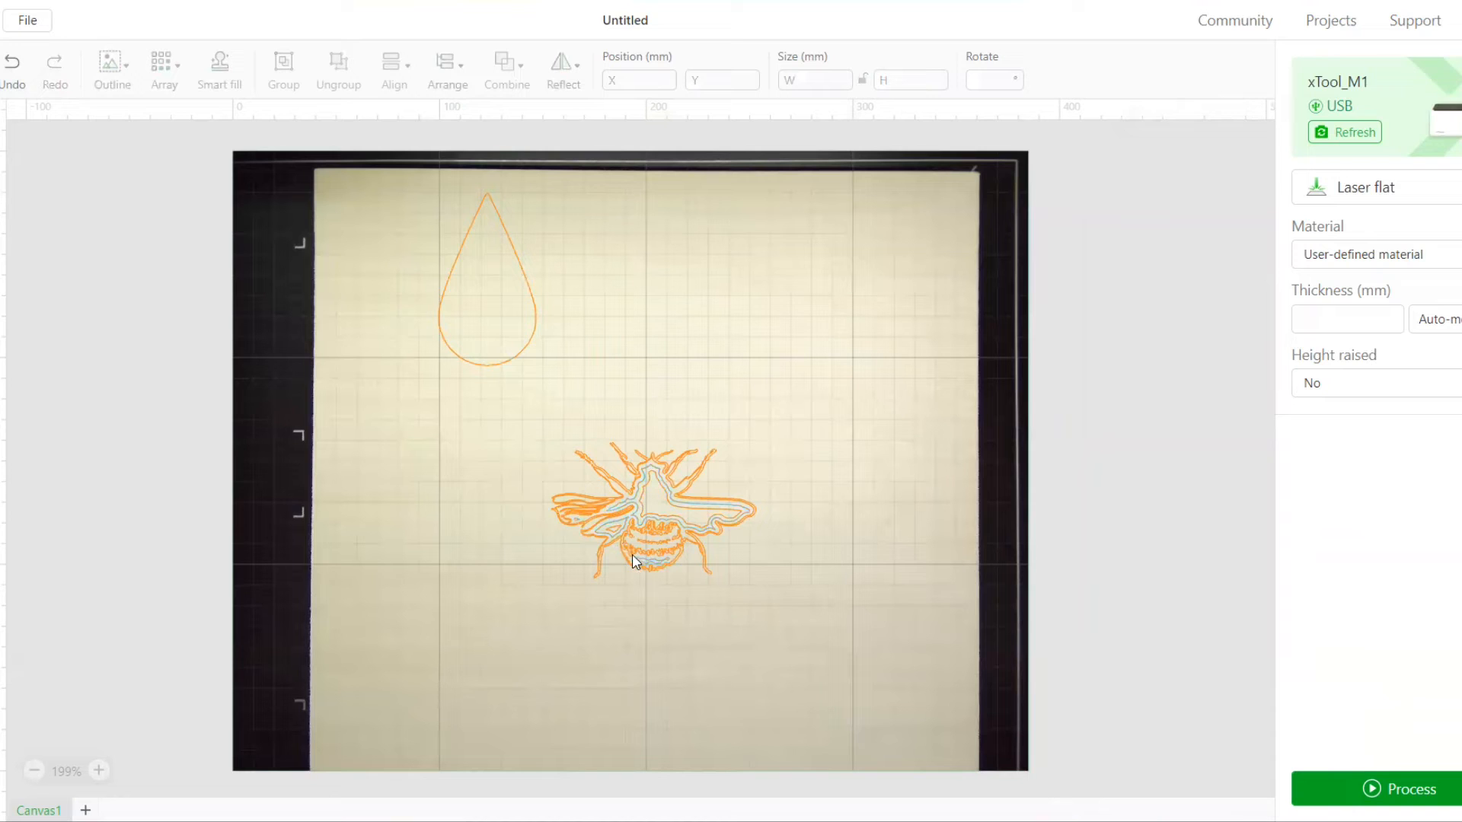
# Group all the stacked bee outlines and move the group to about X 206.6, Y 89.1 mm
pyautogui.moveTo(520, 408); pyautogui.dragTo(865, 656)
pyautogui.rightClick(668, 557)
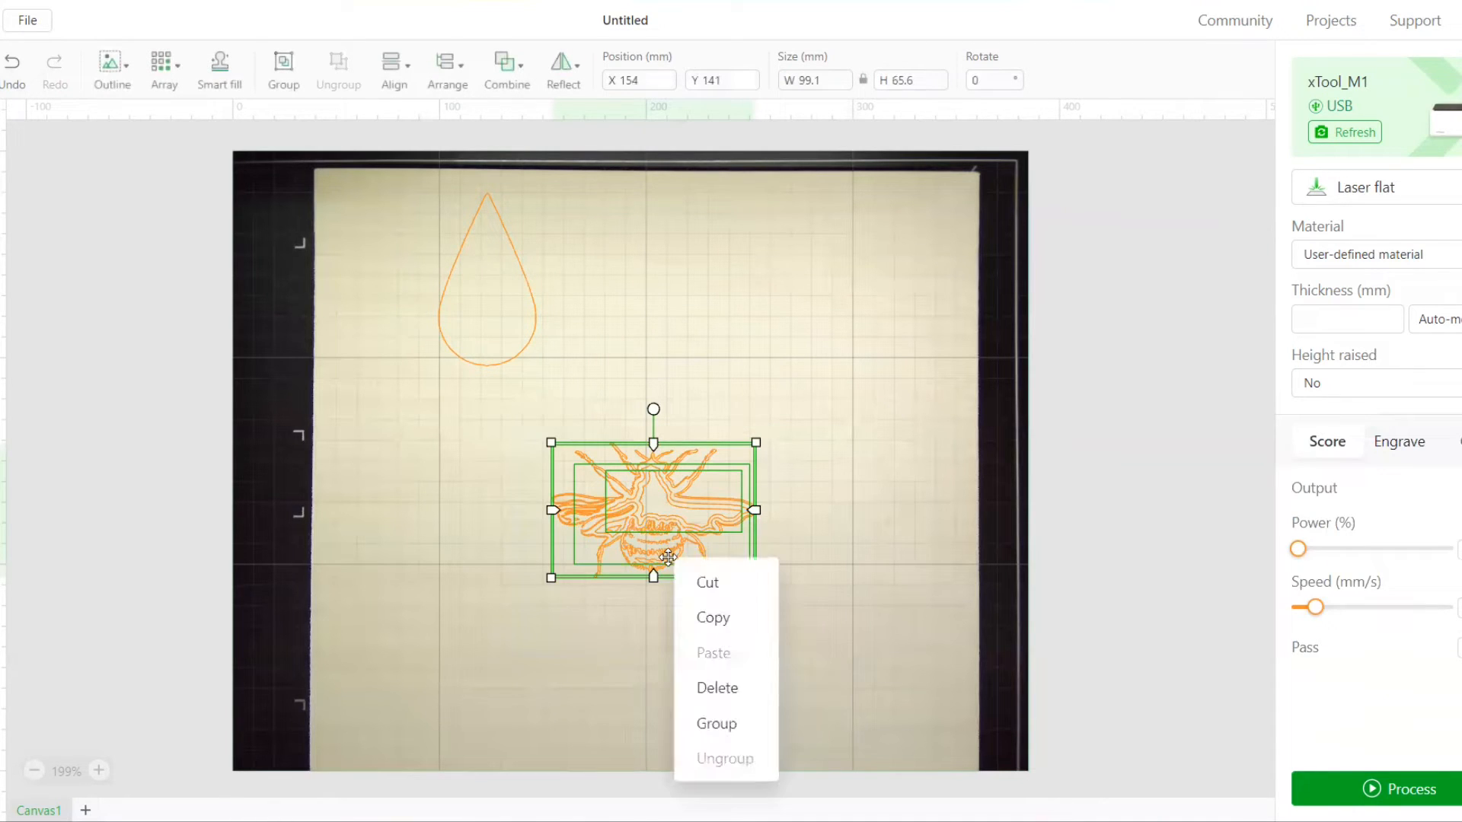
pyautogui.click(713, 724)
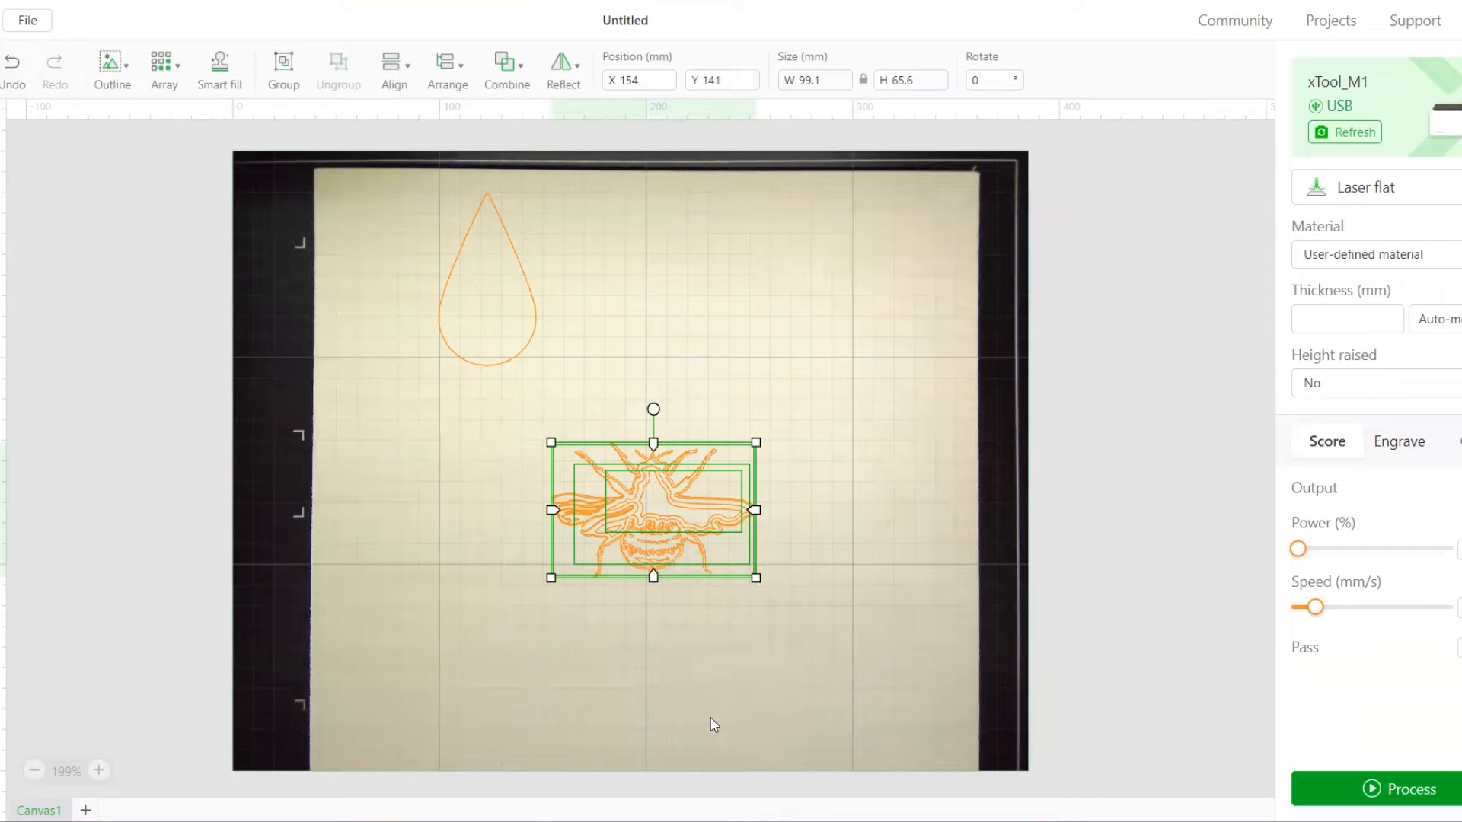
pyautogui.click(629, 638)
pyautogui.click(680, 543)
pyautogui.moveTo(711, 501); pyautogui.dragTo(819, 394)
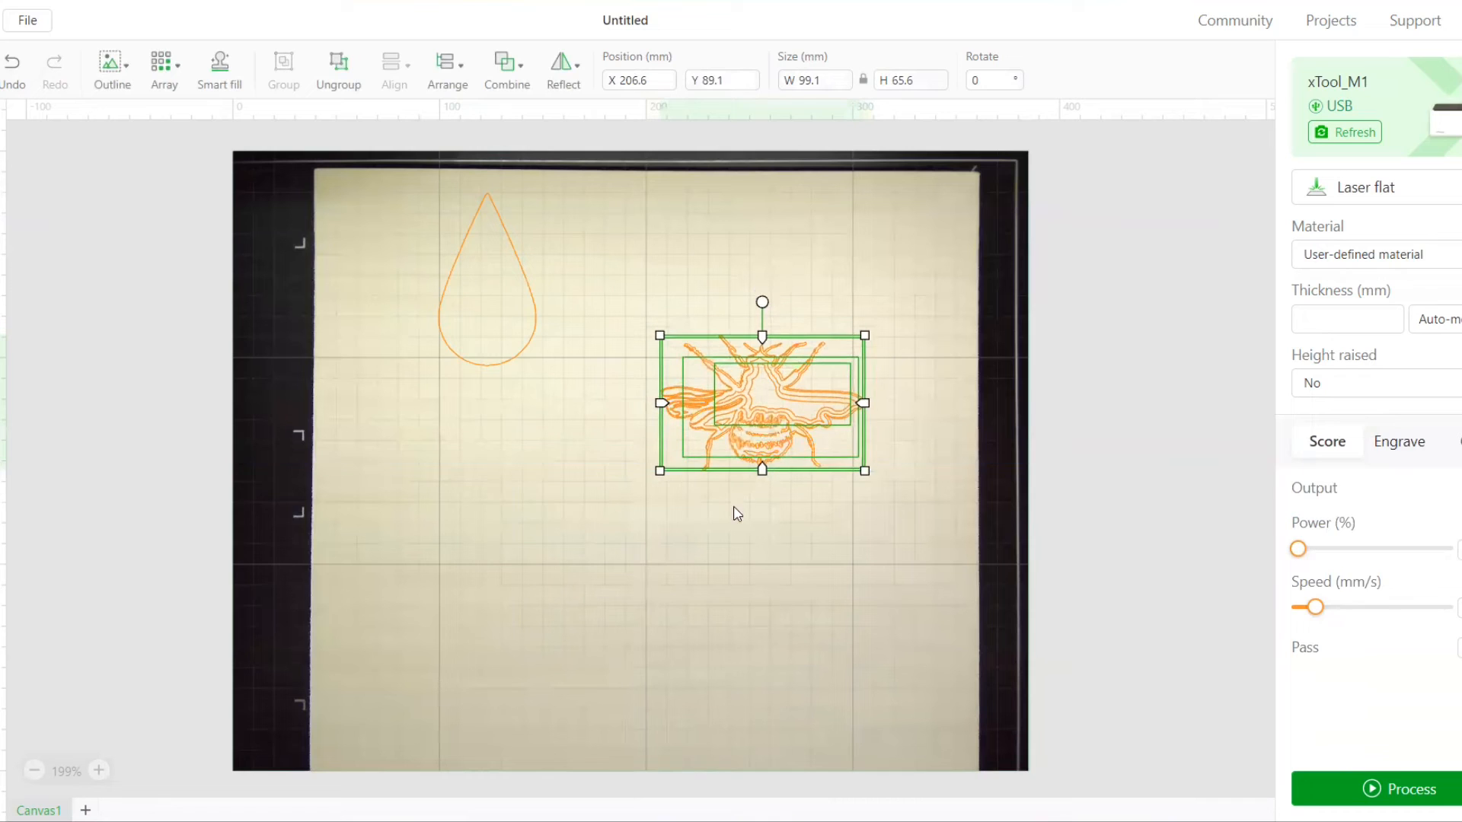
pyautogui.click(734, 525)
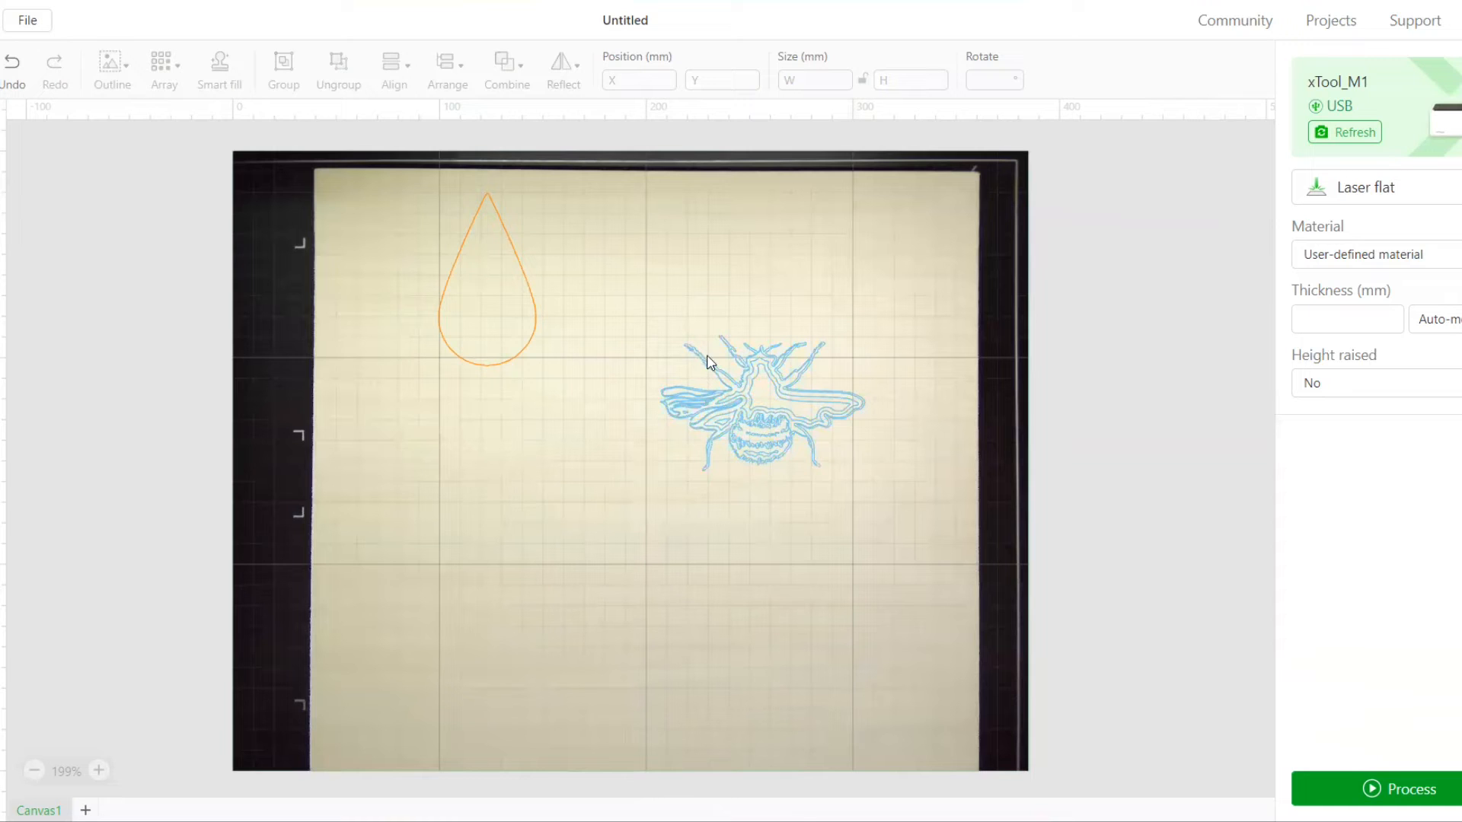
# Move the bee group onto the teardrop and scale it down to about 66.3 × 43.9 mm
pyautogui.moveTo(756, 389); pyautogui.dragTo(495, 298)
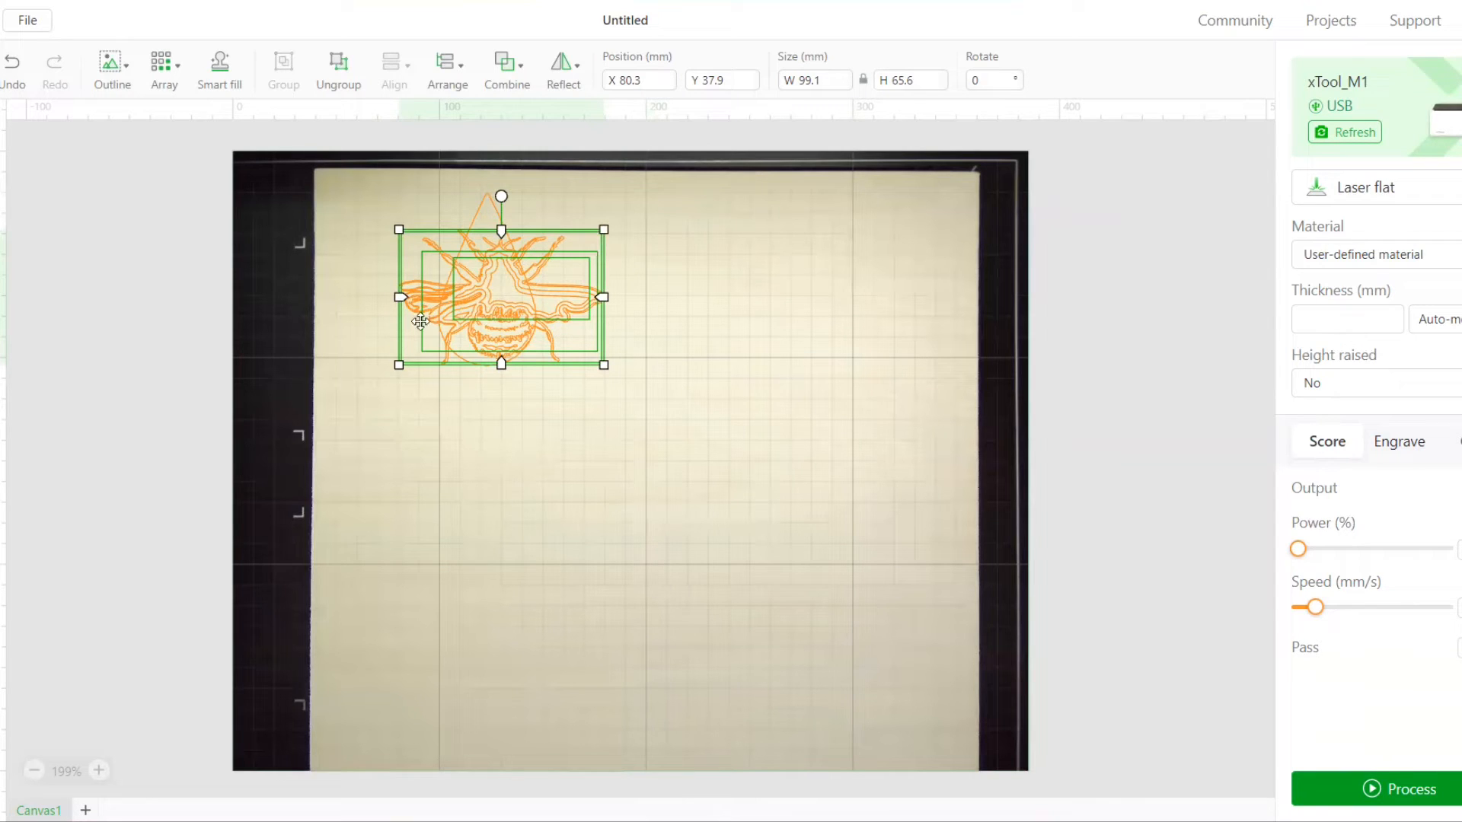
pyautogui.moveTo(398, 365); pyautogui.dragTo(450, 331)
pyautogui.moveTo(530, 302); pyautogui.dragTo(491, 330)
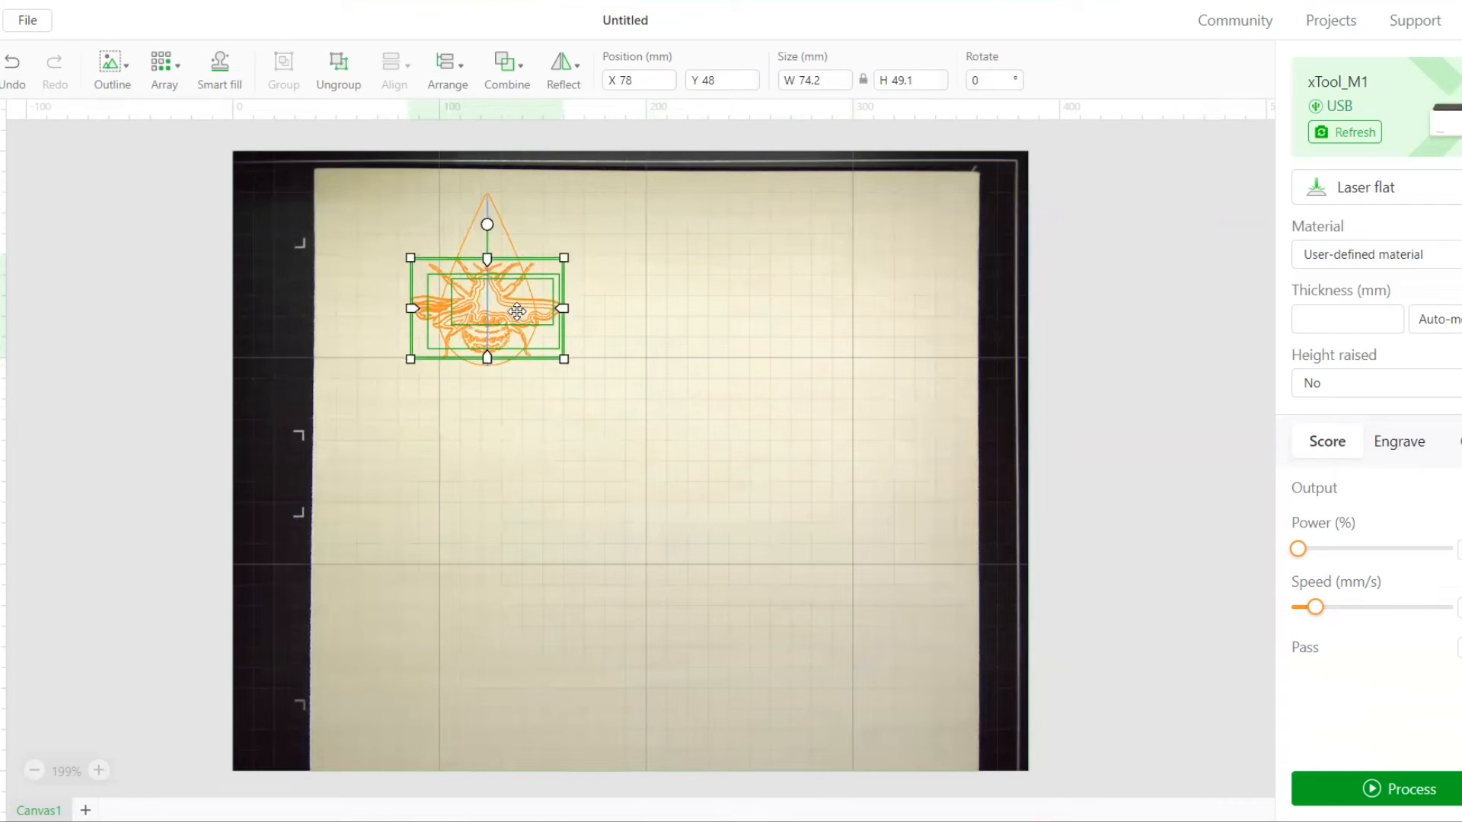
pyautogui.moveTo(409, 358); pyautogui.dragTo(473, 325)
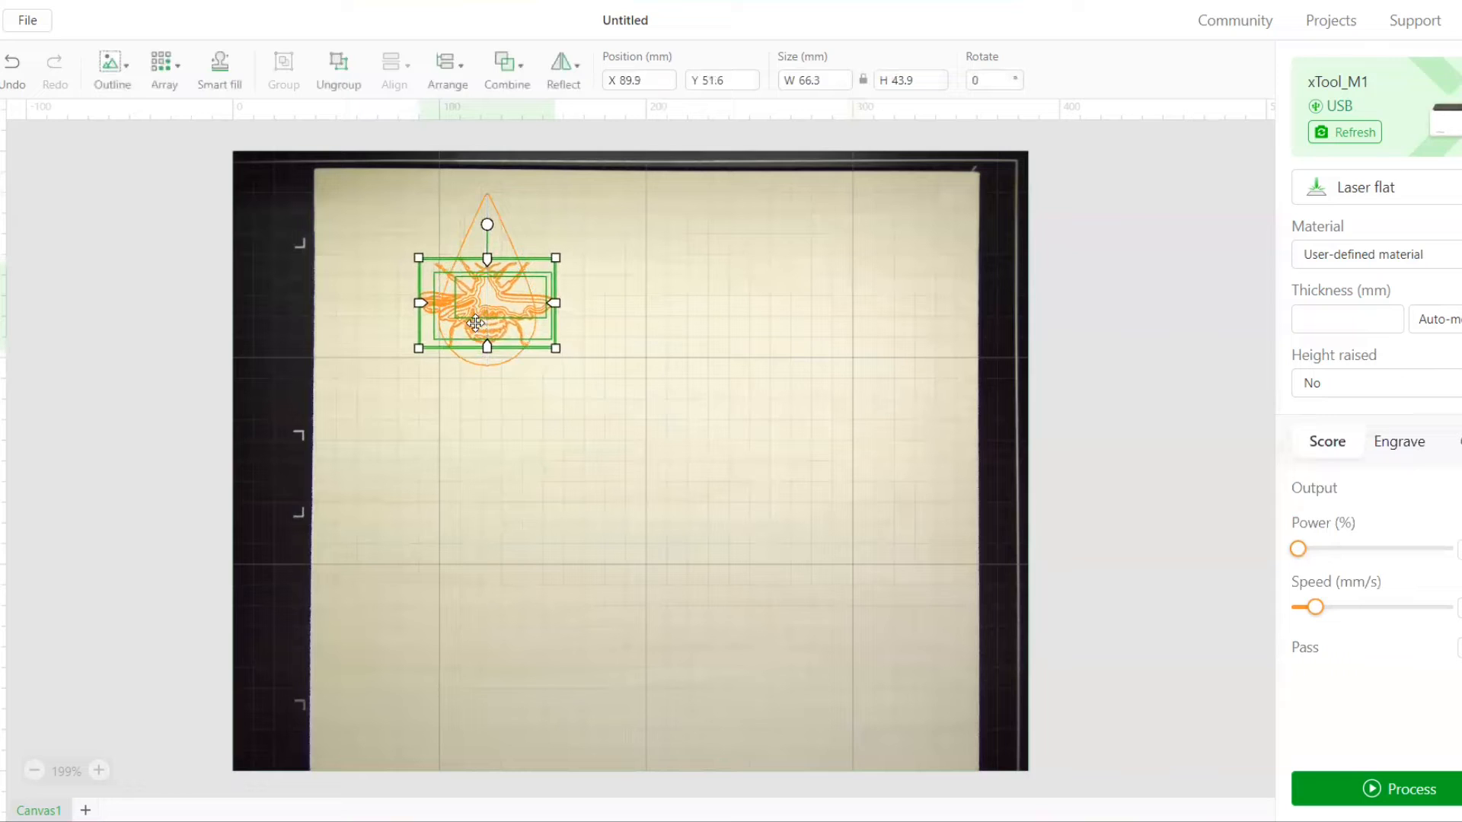
# Rotate the bee group clockwise, fit it to about 71.4 × 60.4 mm overall, and centre it across the teardrop's lower part near X 87.8, Y 46.8 mm
pyautogui.moveTo(487, 229); pyautogui.dragTo(512, 229)
pyautogui.moveTo(502, 297); pyautogui.dragTo(500, 294)
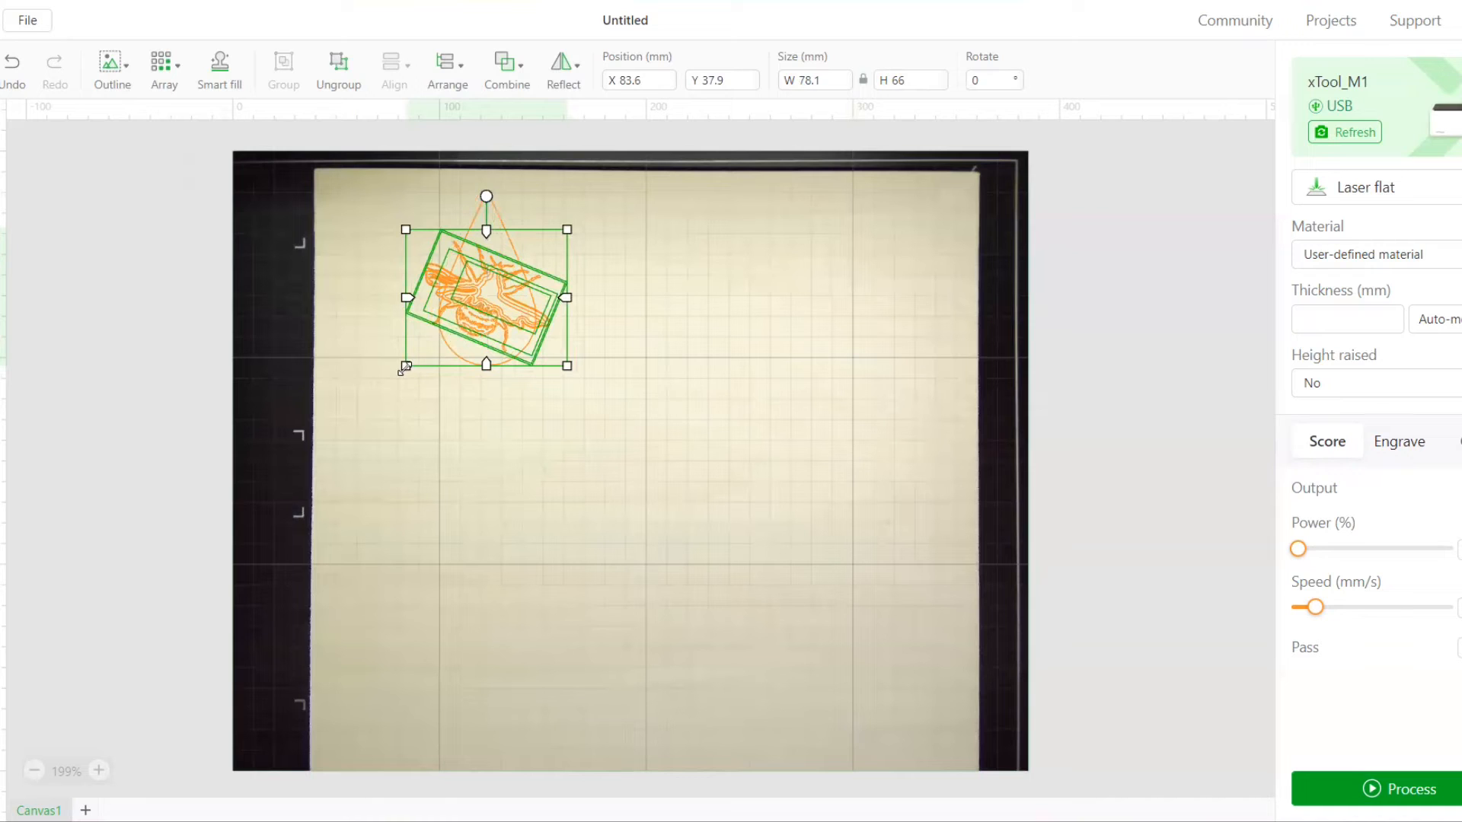
pyautogui.moveTo(406, 367); pyautogui.dragTo(419, 353)
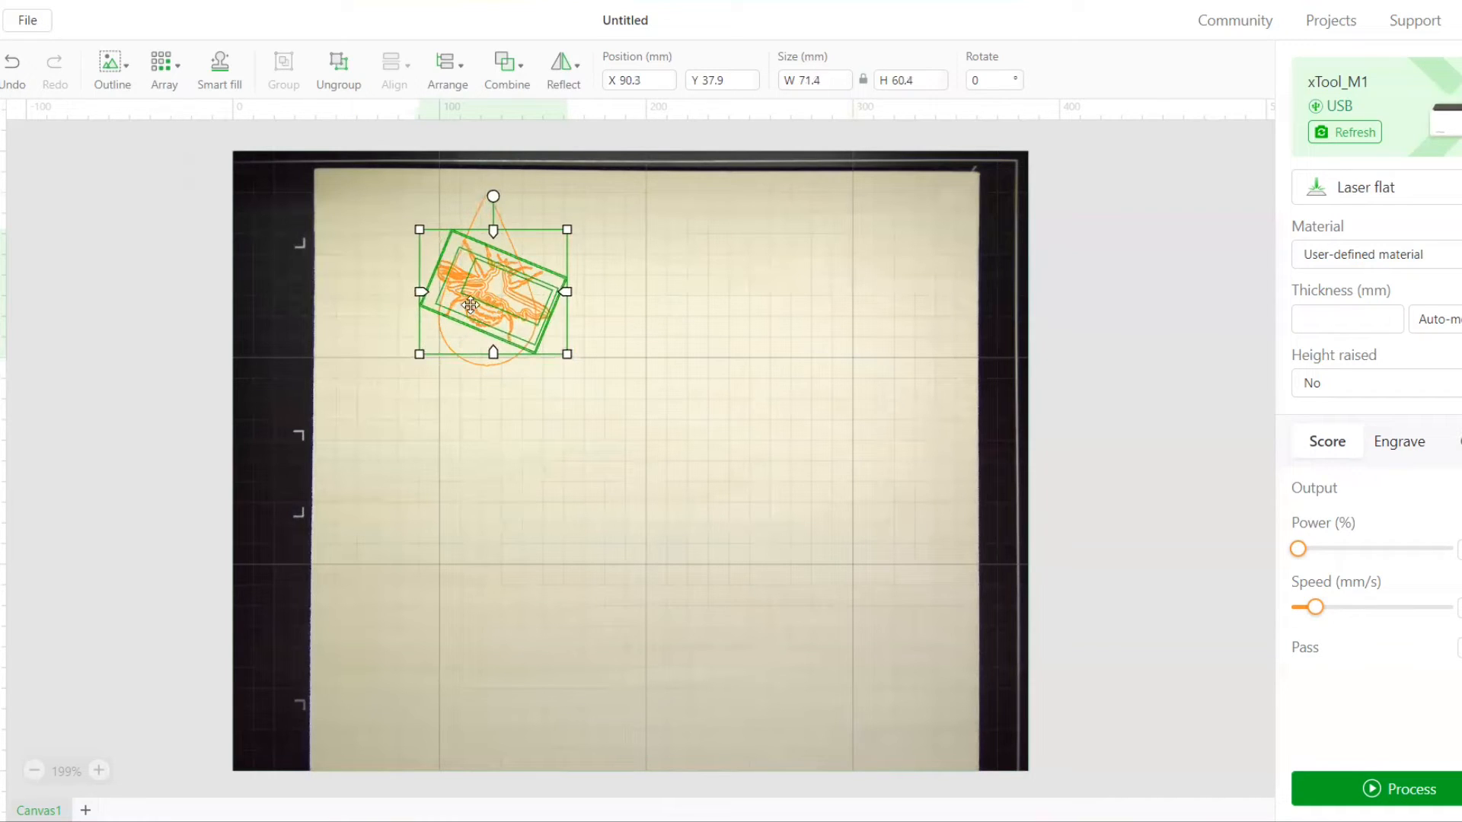
pyautogui.moveTo(470, 303); pyautogui.dragTo(468, 319)
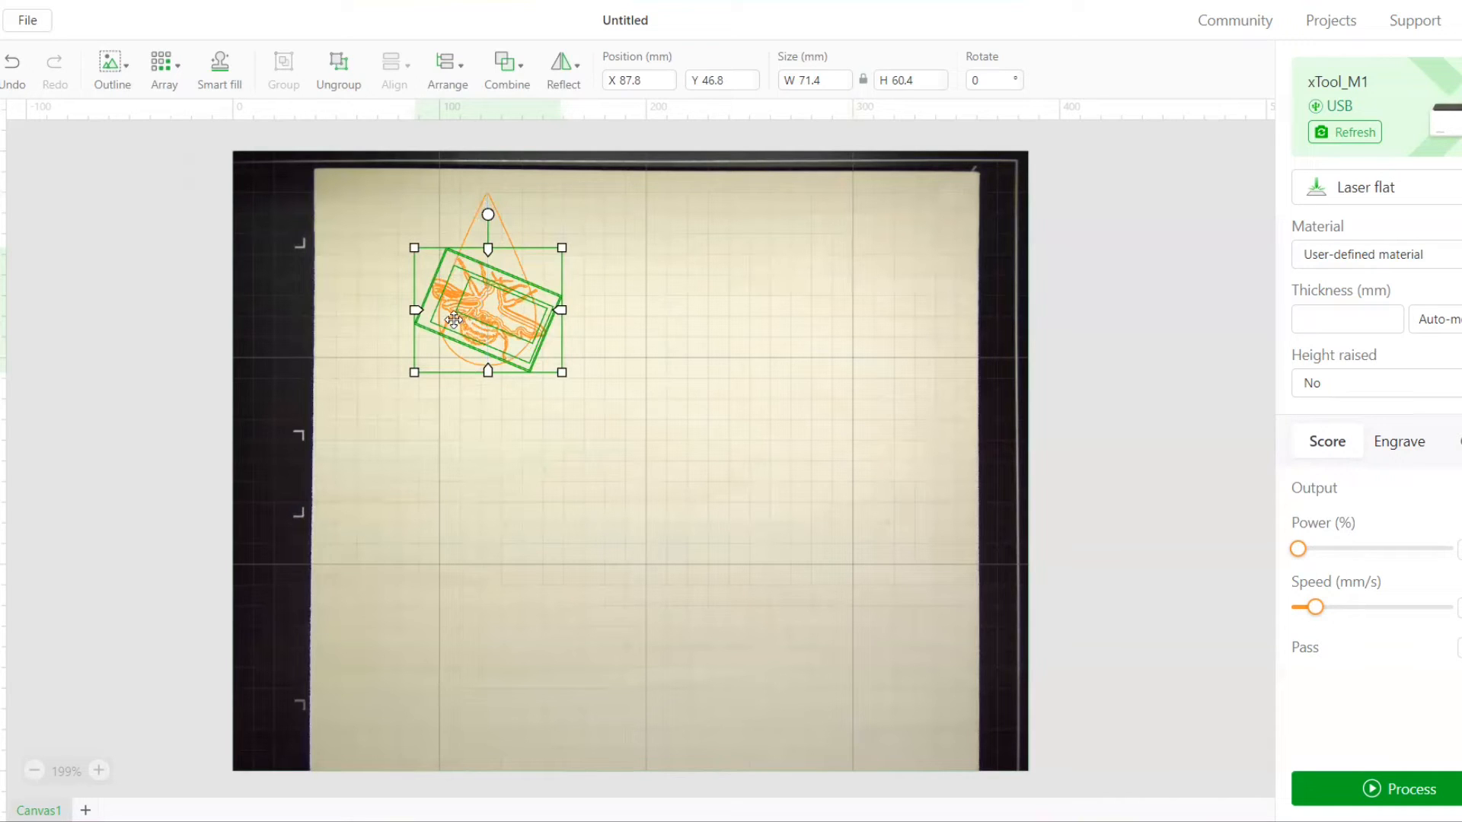
pyautogui.click(372, 321)
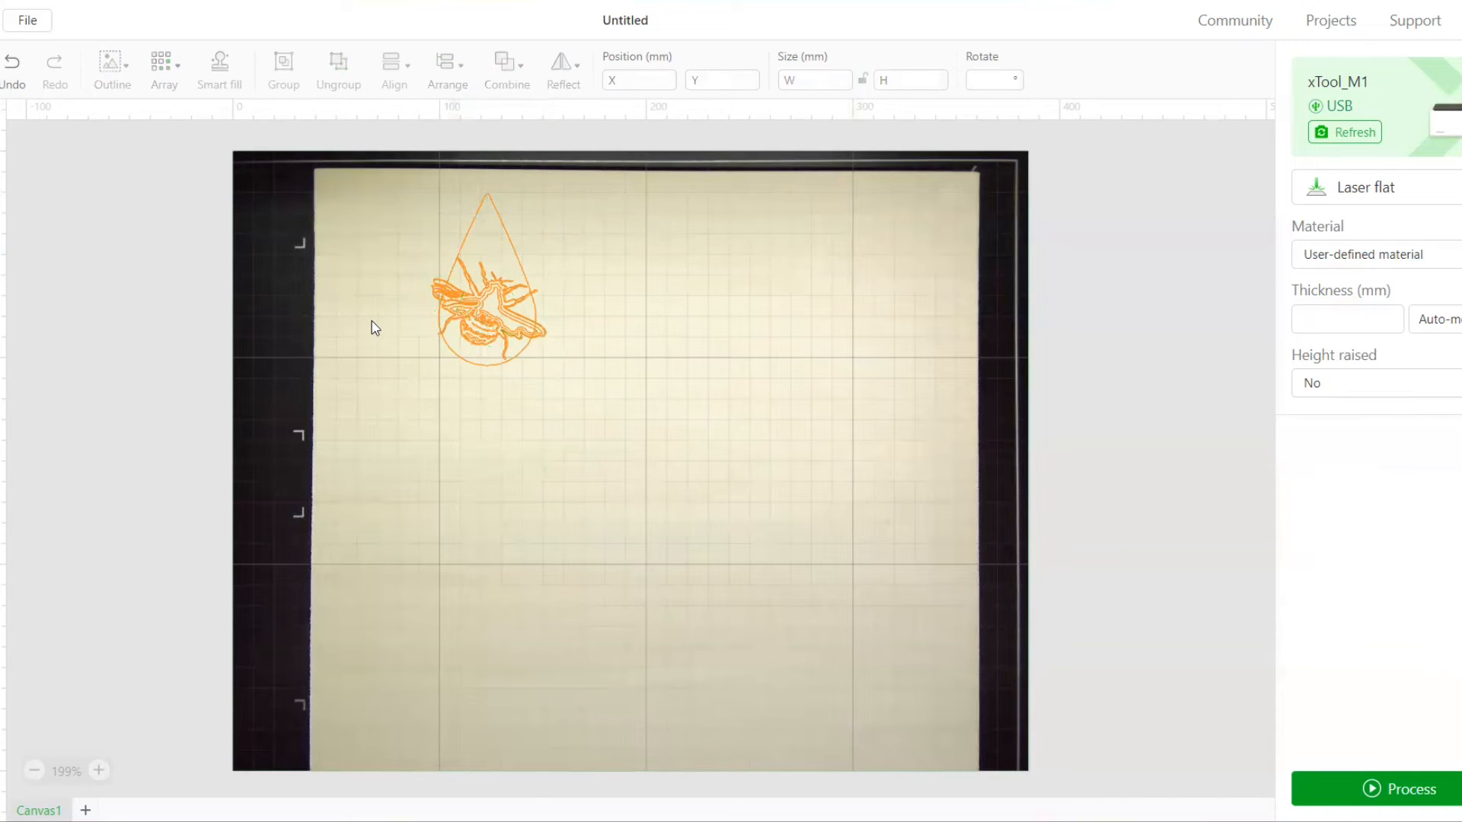
pyautogui.click(494, 331)
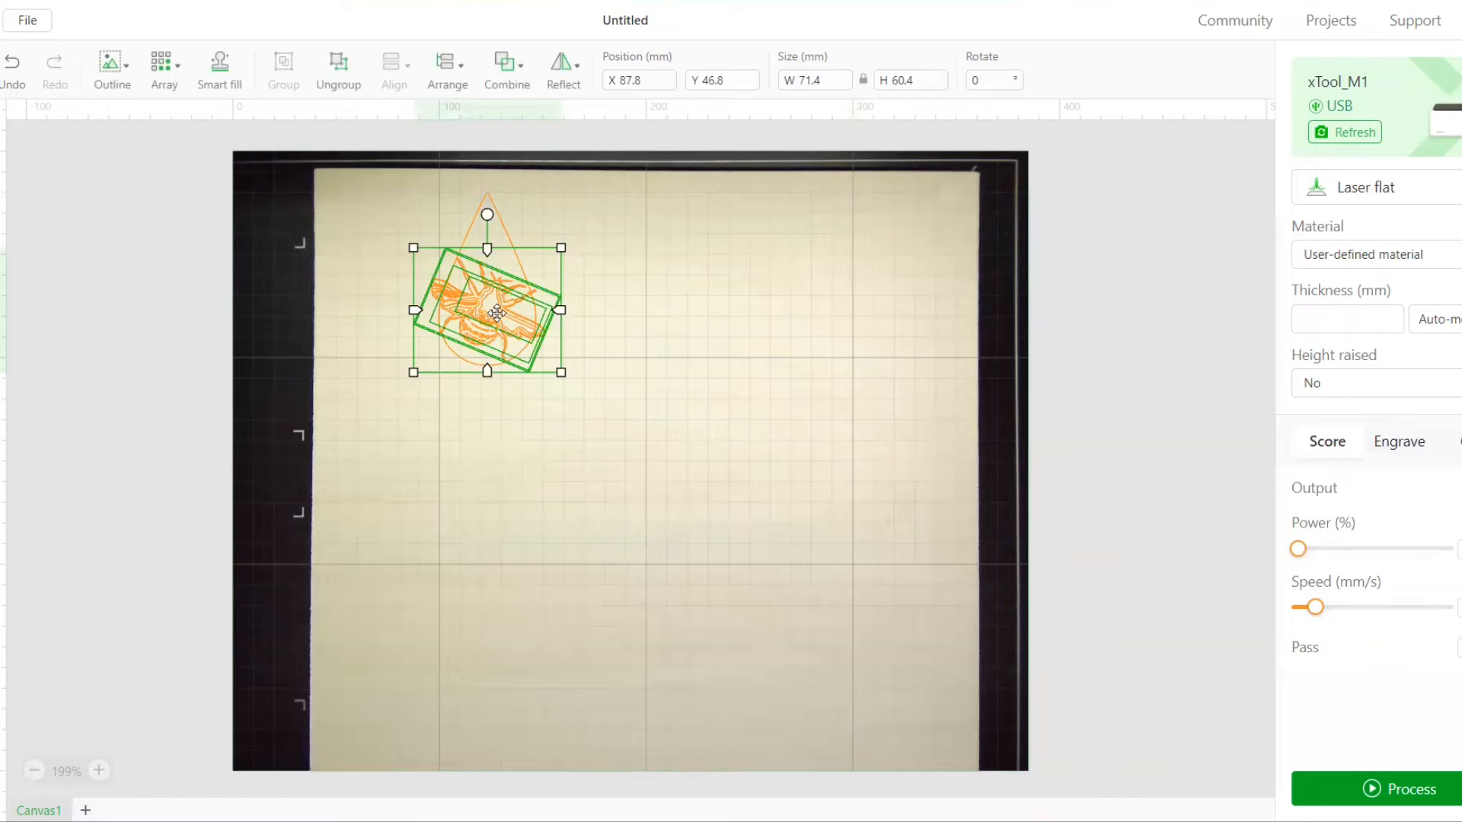
pyautogui.click(439, 176)
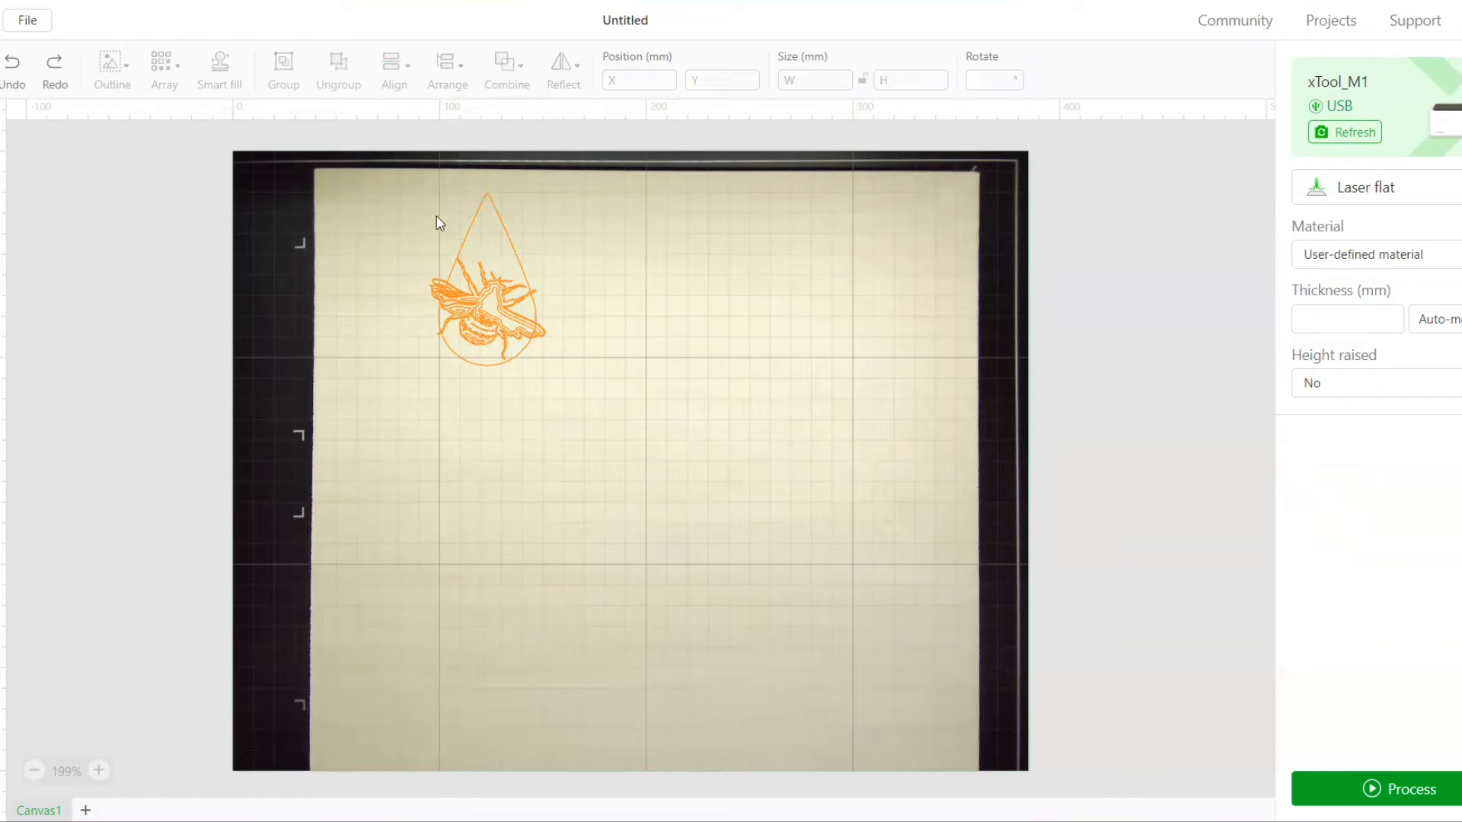
# Create a 2 mm offset outline around the teardrop and bee group together
pyautogui.moveTo(437, 169); pyautogui.dragTo(572, 417)
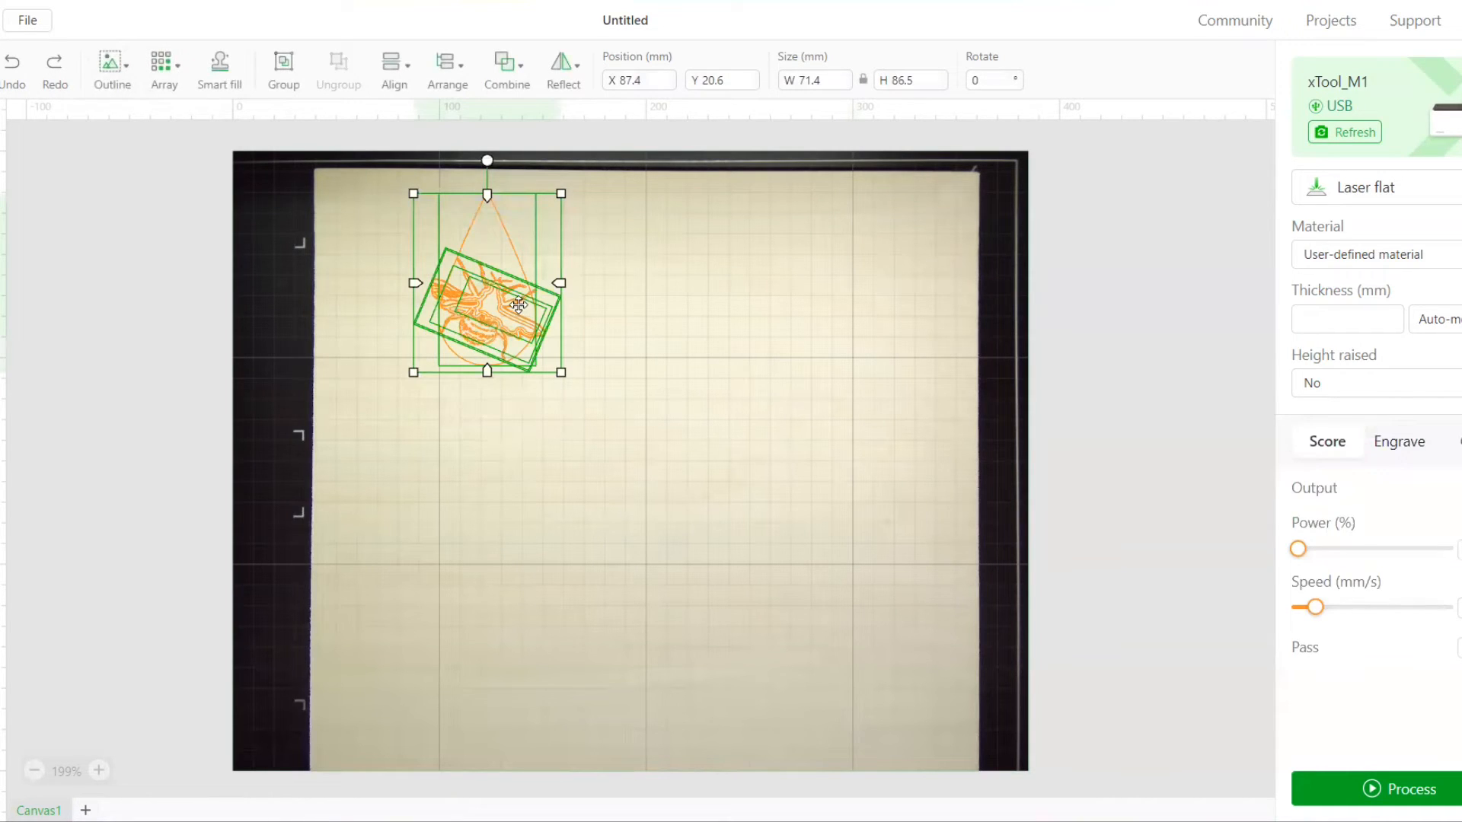
pyautogui.click(128, 70)
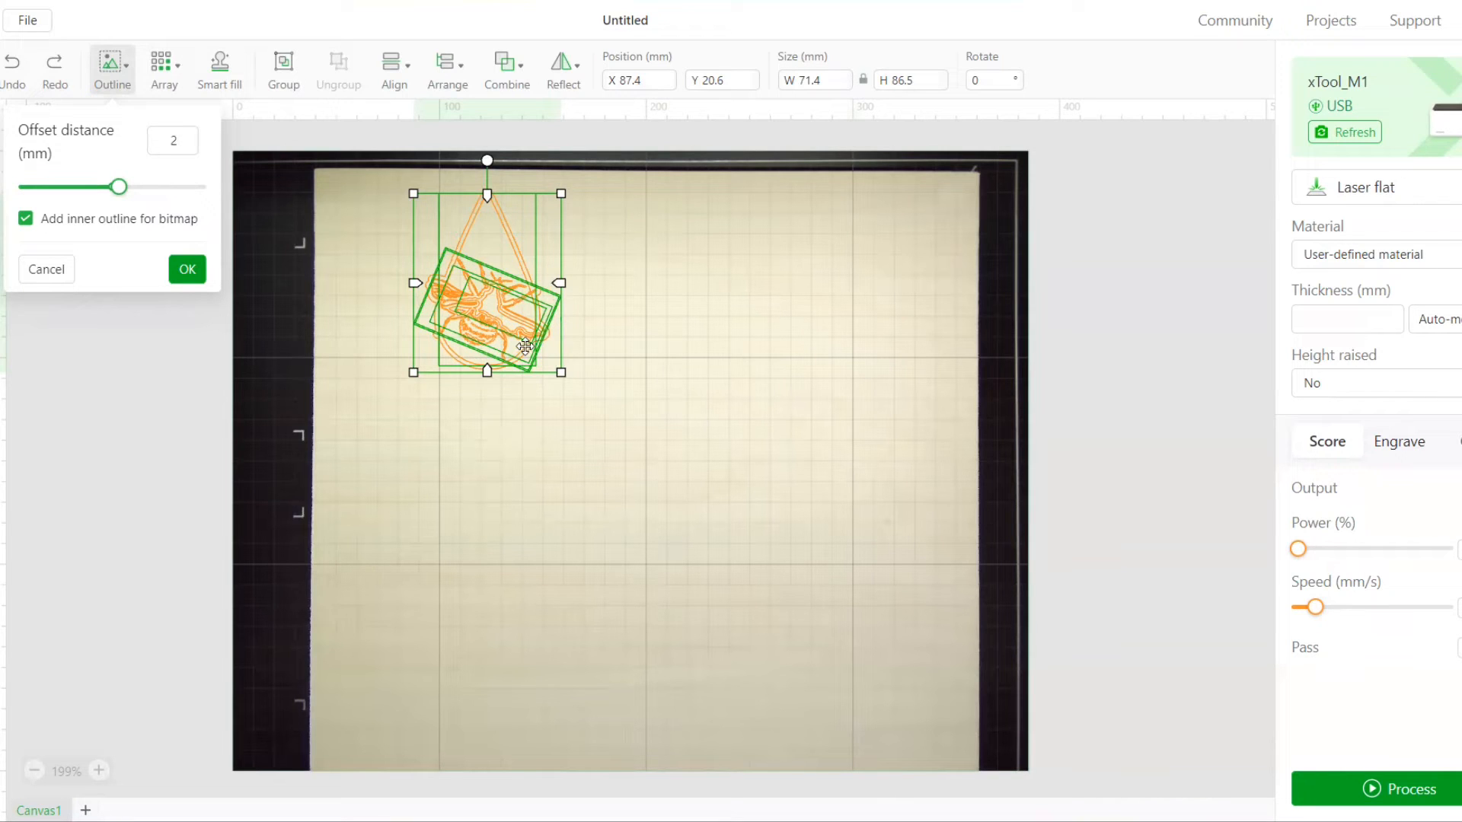
pyautogui.click(187, 269)
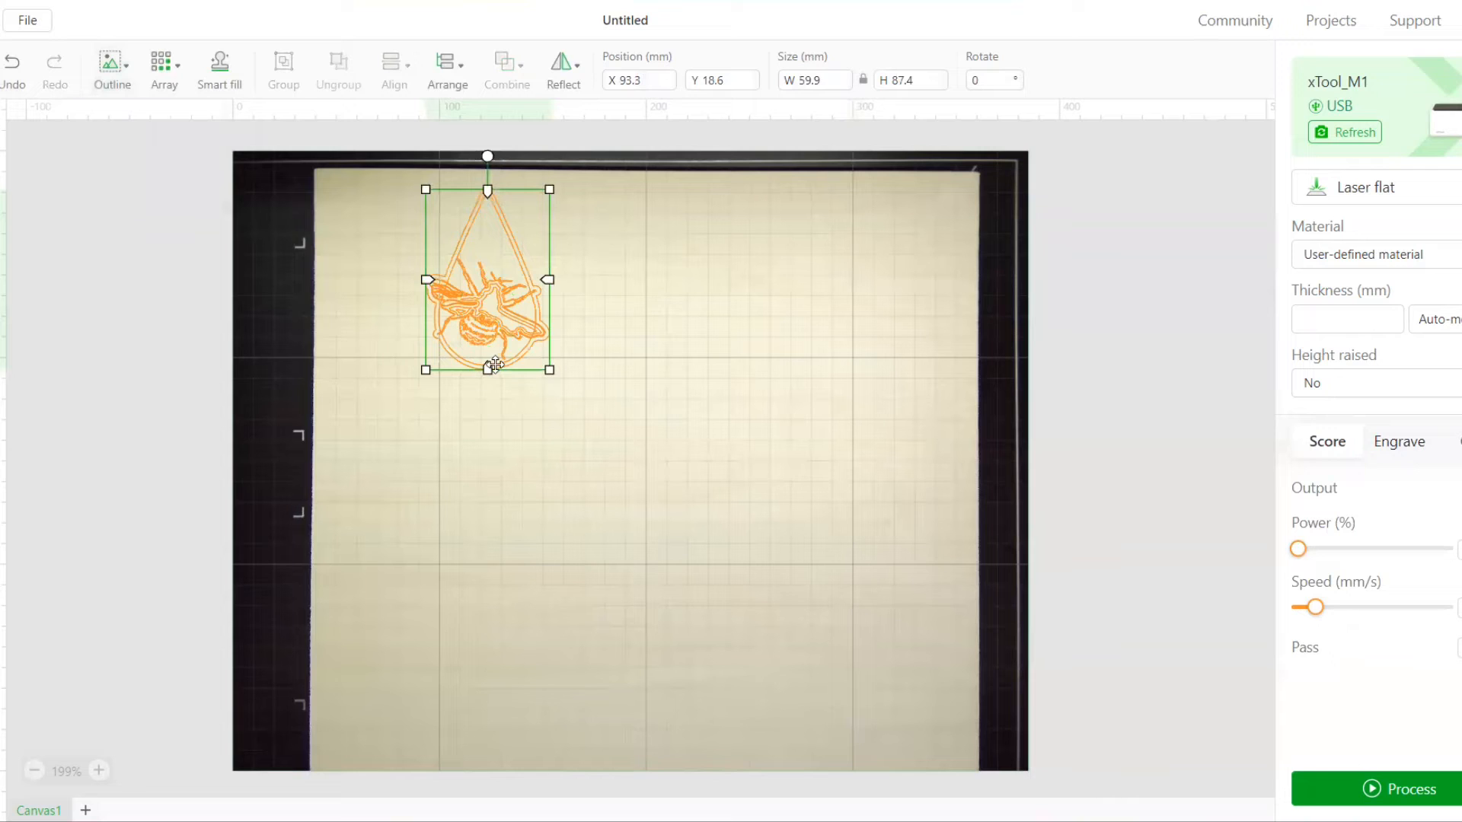
# Try moving the new combined outline aside, undo that move, and delete the original inner teardrop
pyautogui.moveTo(528, 271); pyautogui.dragTo(591, 268)
pyautogui.click(15, 76)
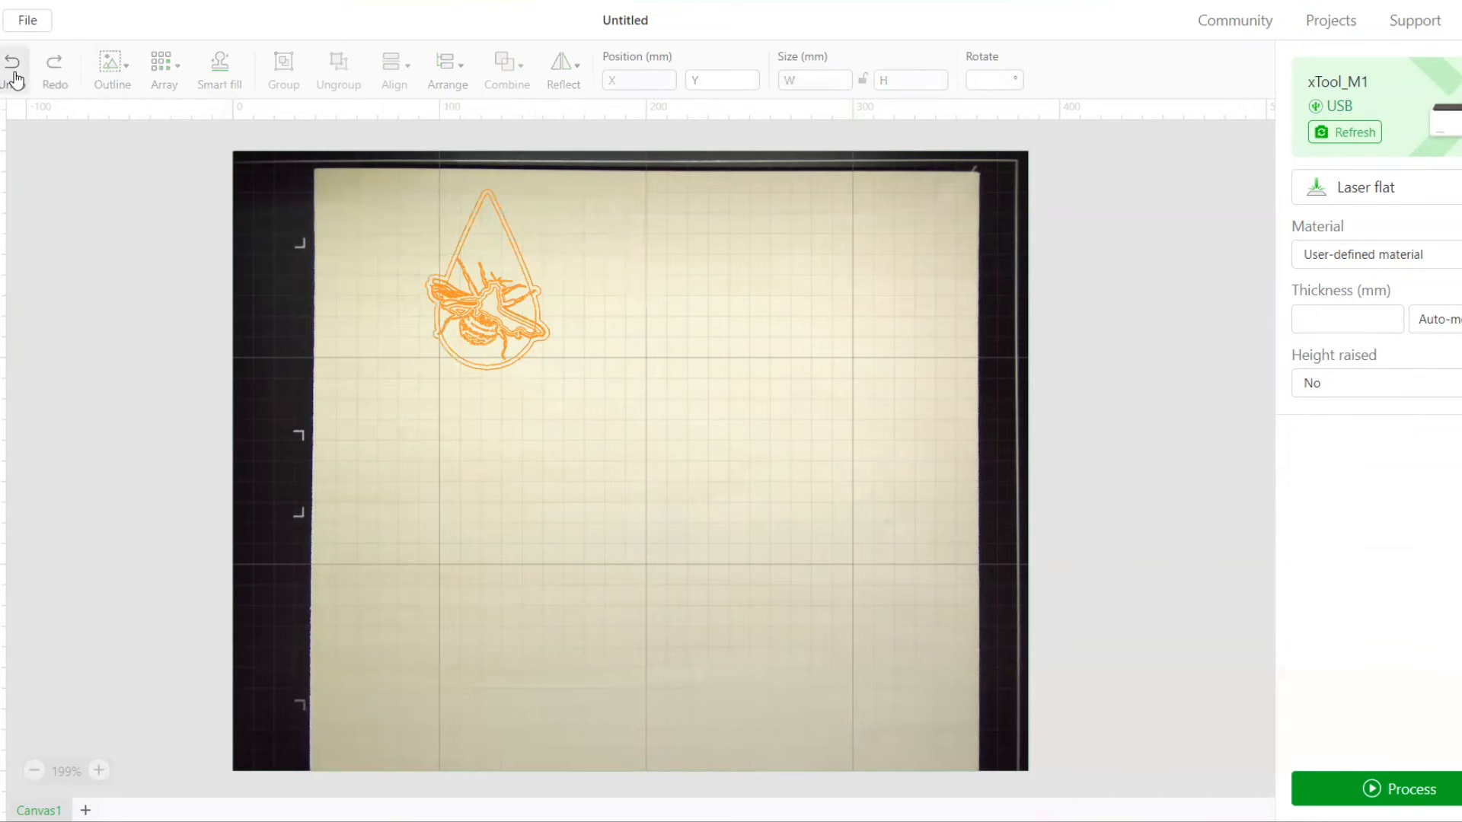
pyautogui.click(465, 254)
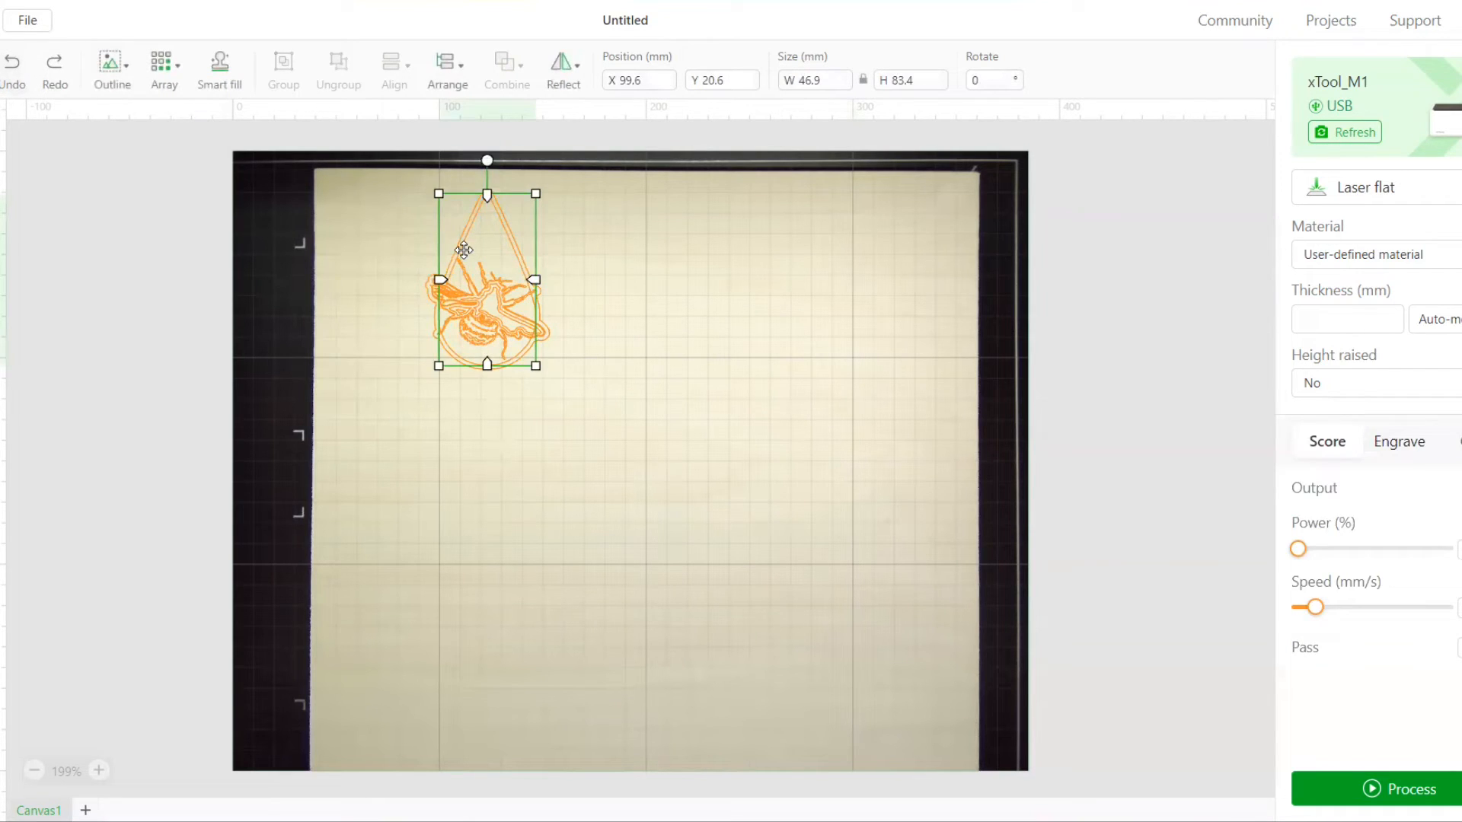
pyautogui.click(466, 256)
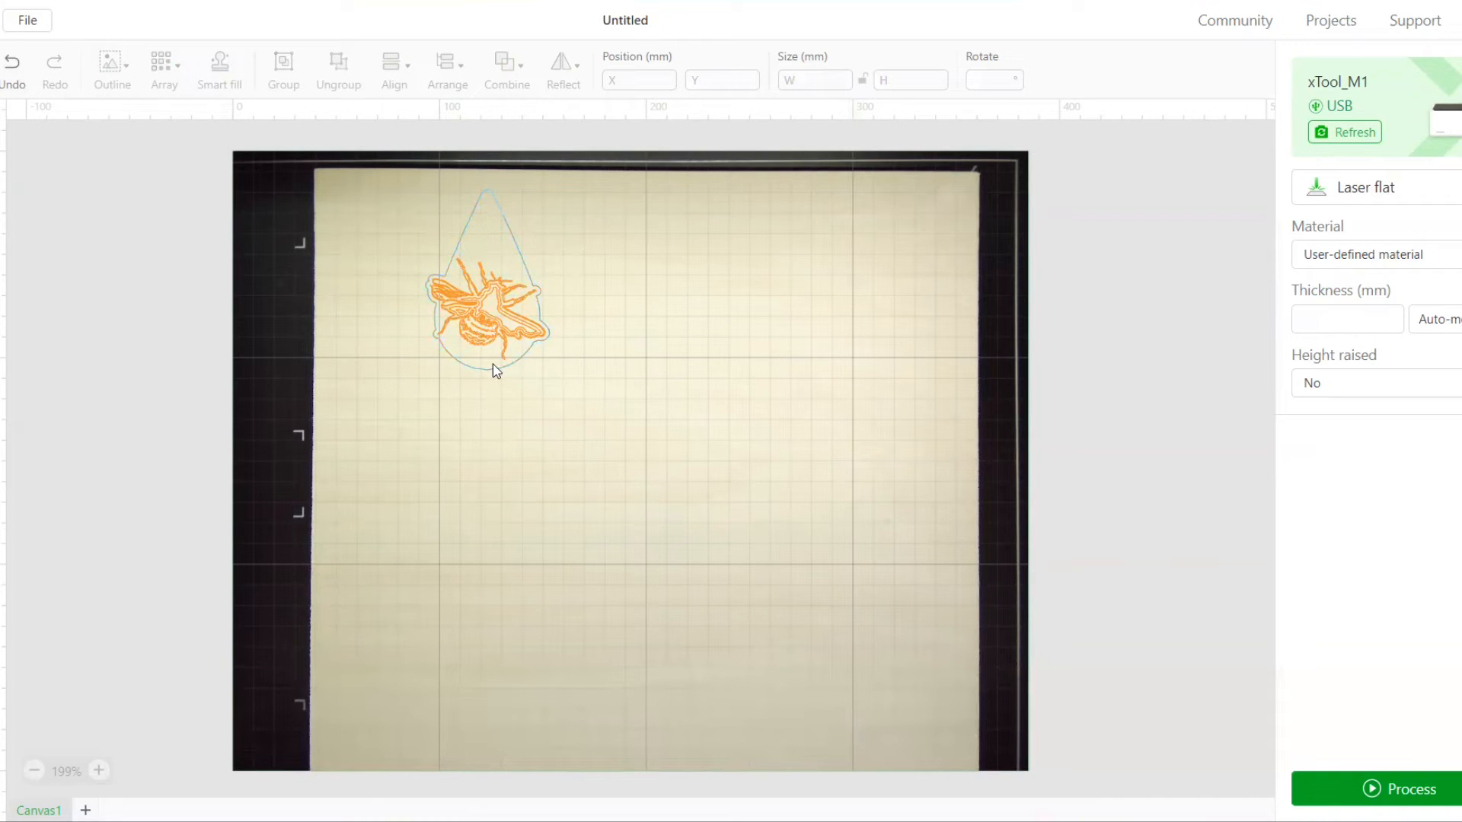
# Set the bee group's score power to 82% and raise its speed to about the middle of the range
pyautogui.click(473, 299)
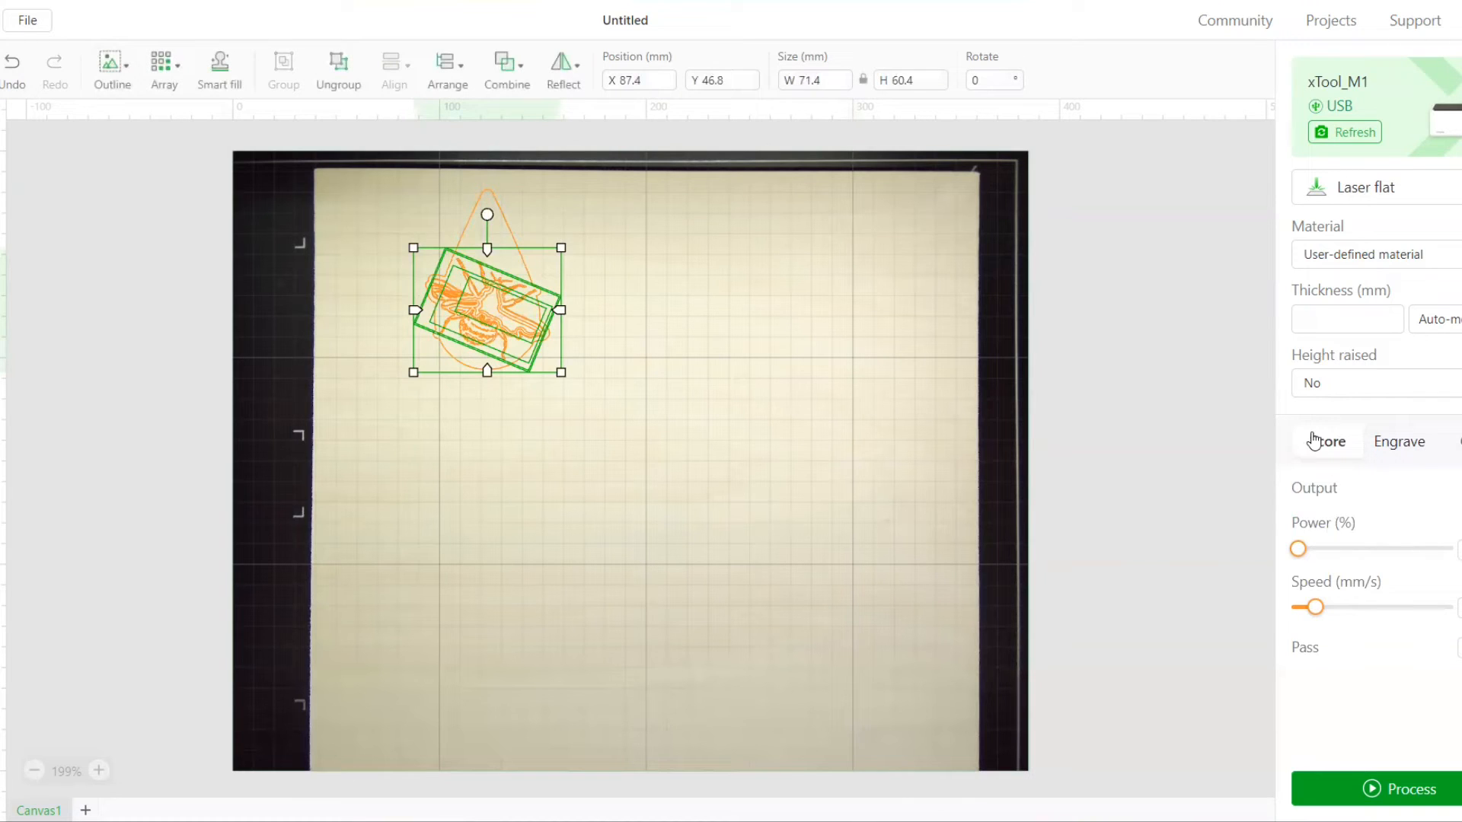
pyautogui.moveTo(1298, 549); pyautogui.dragTo(1420, 558)
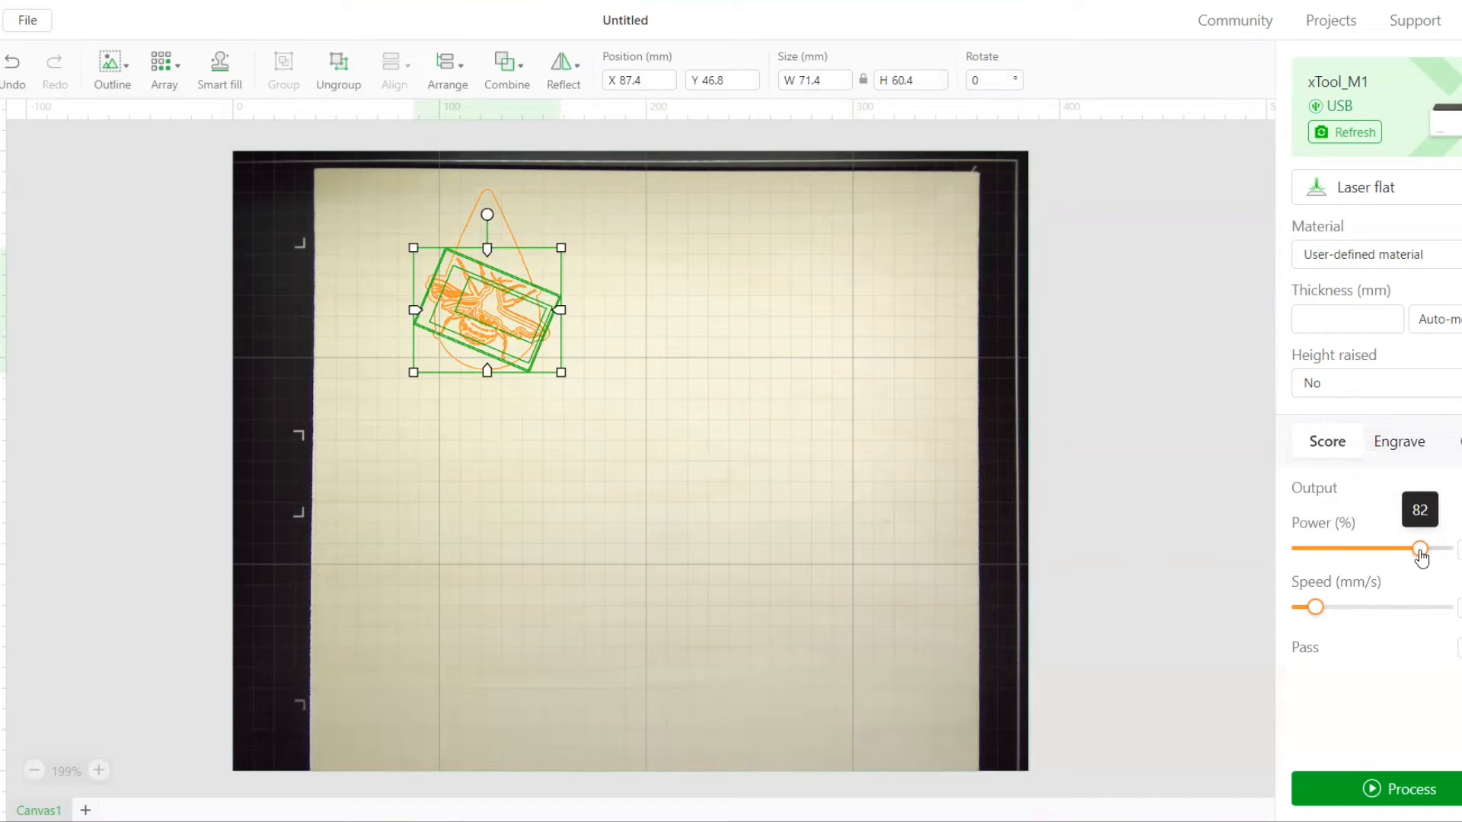
pyautogui.moveTo(1315, 606); pyautogui.dragTo(1372, 617)
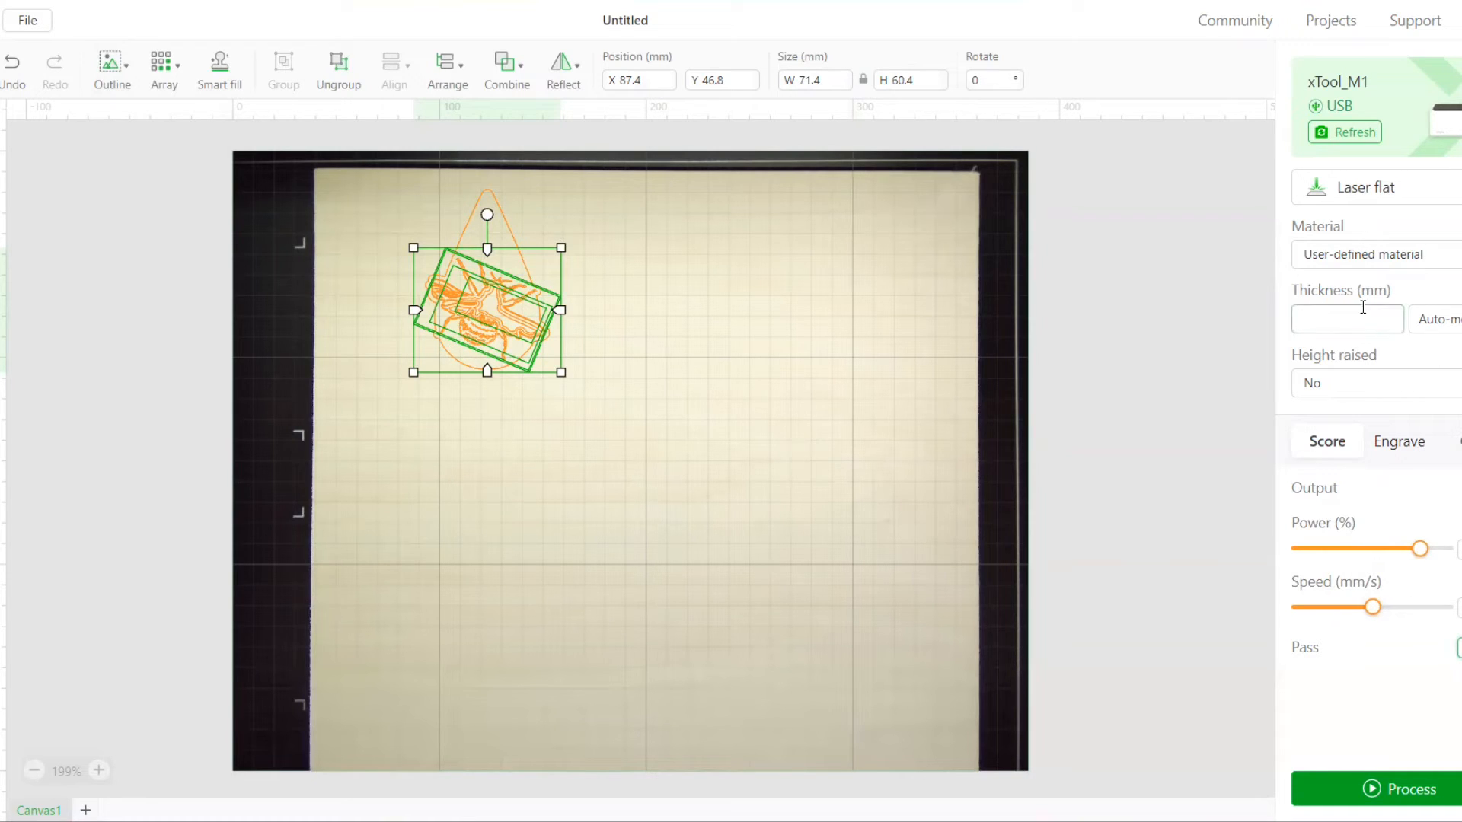
# Set the material thickness to 2.8 mm and the height raised option to Triangular prism
pyautogui.click(1340, 317)
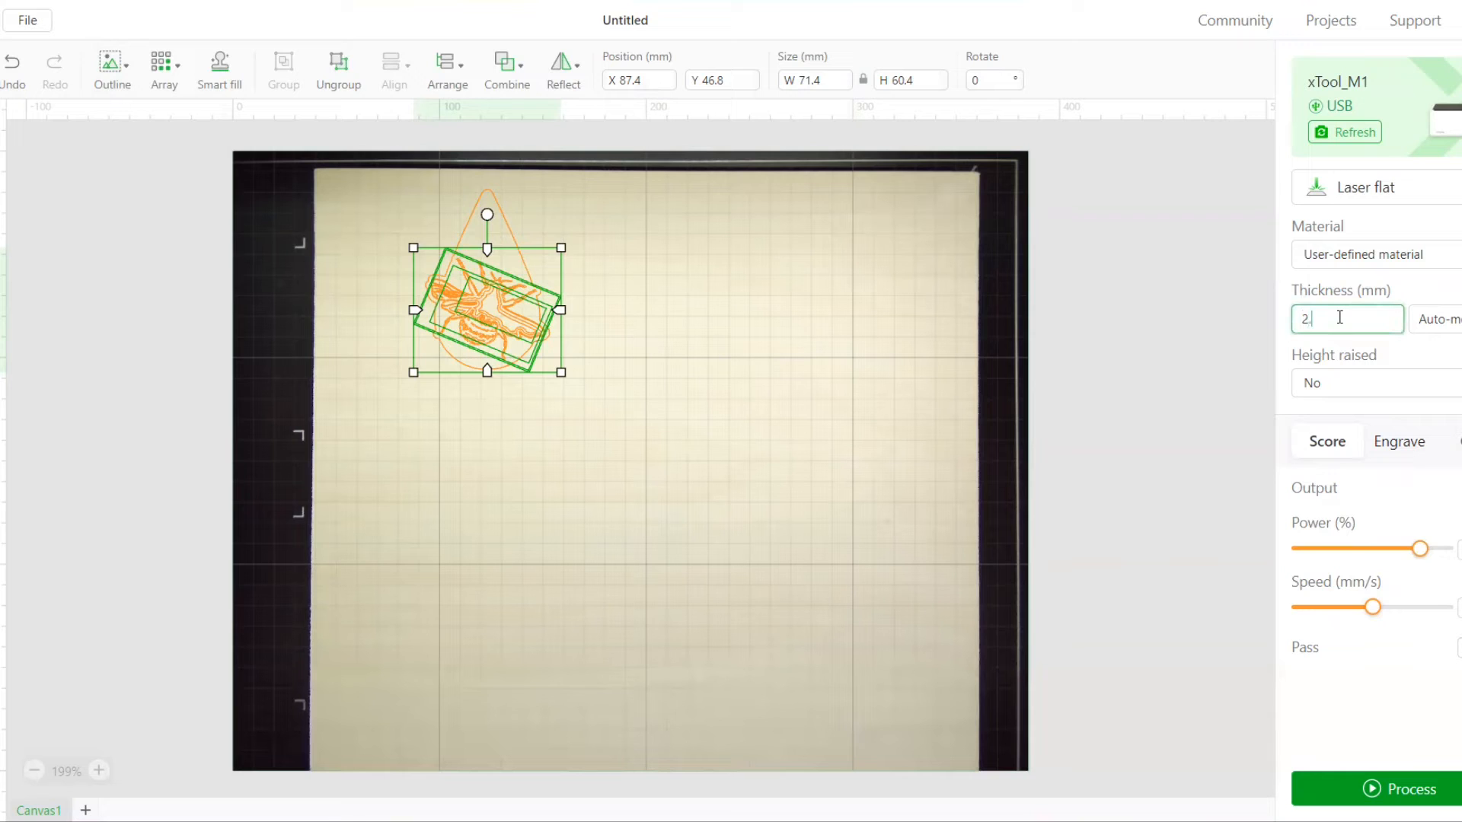
pyautogui.click(1397, 389)
pyautogui.click(1357, 461)
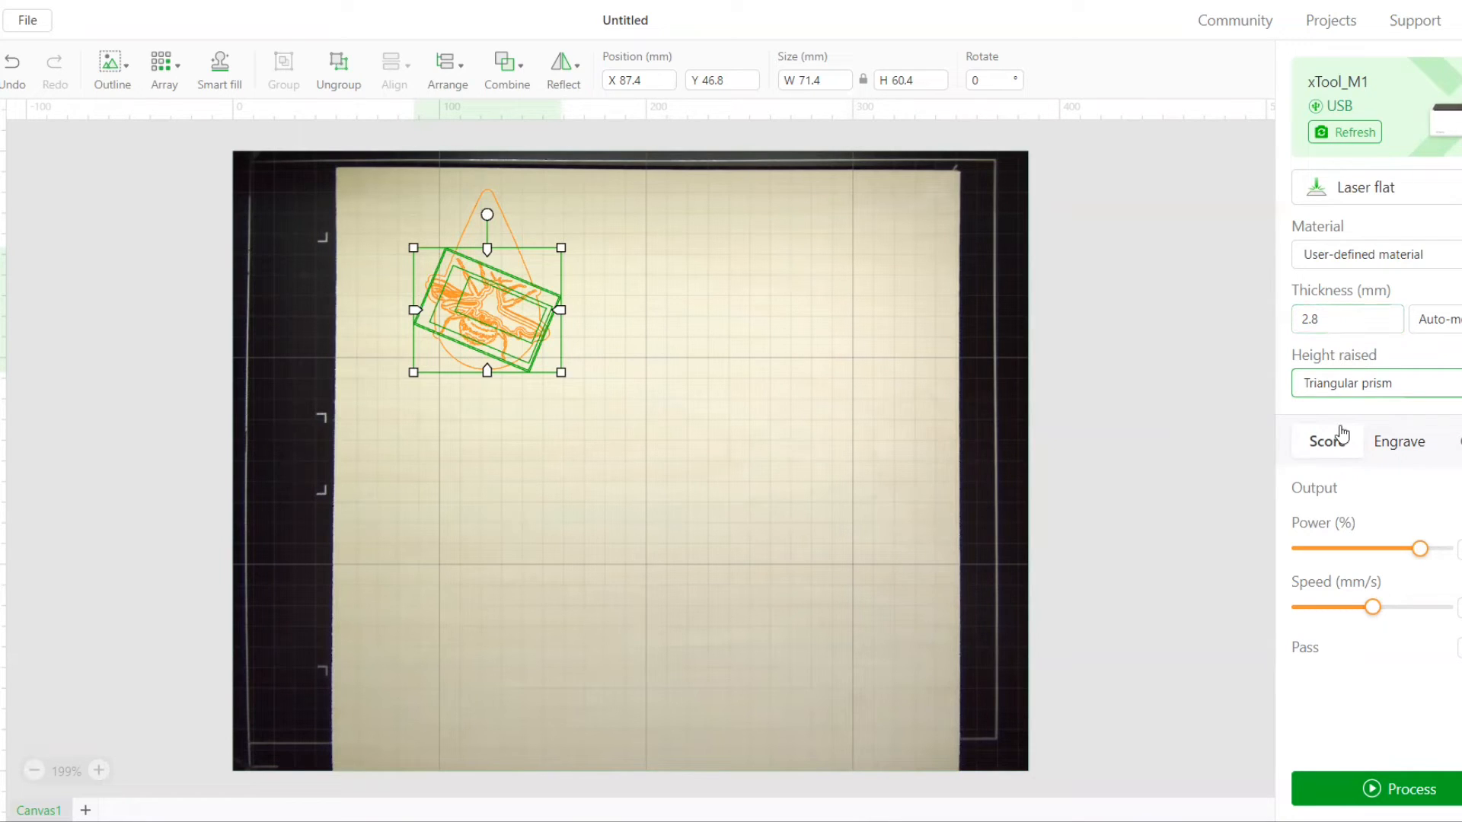
# Move the whole bee-and-teardrop design slightly down and to the left on the sheet
pyautogui.click(594, 196)
pyautogui.click(508, 231)
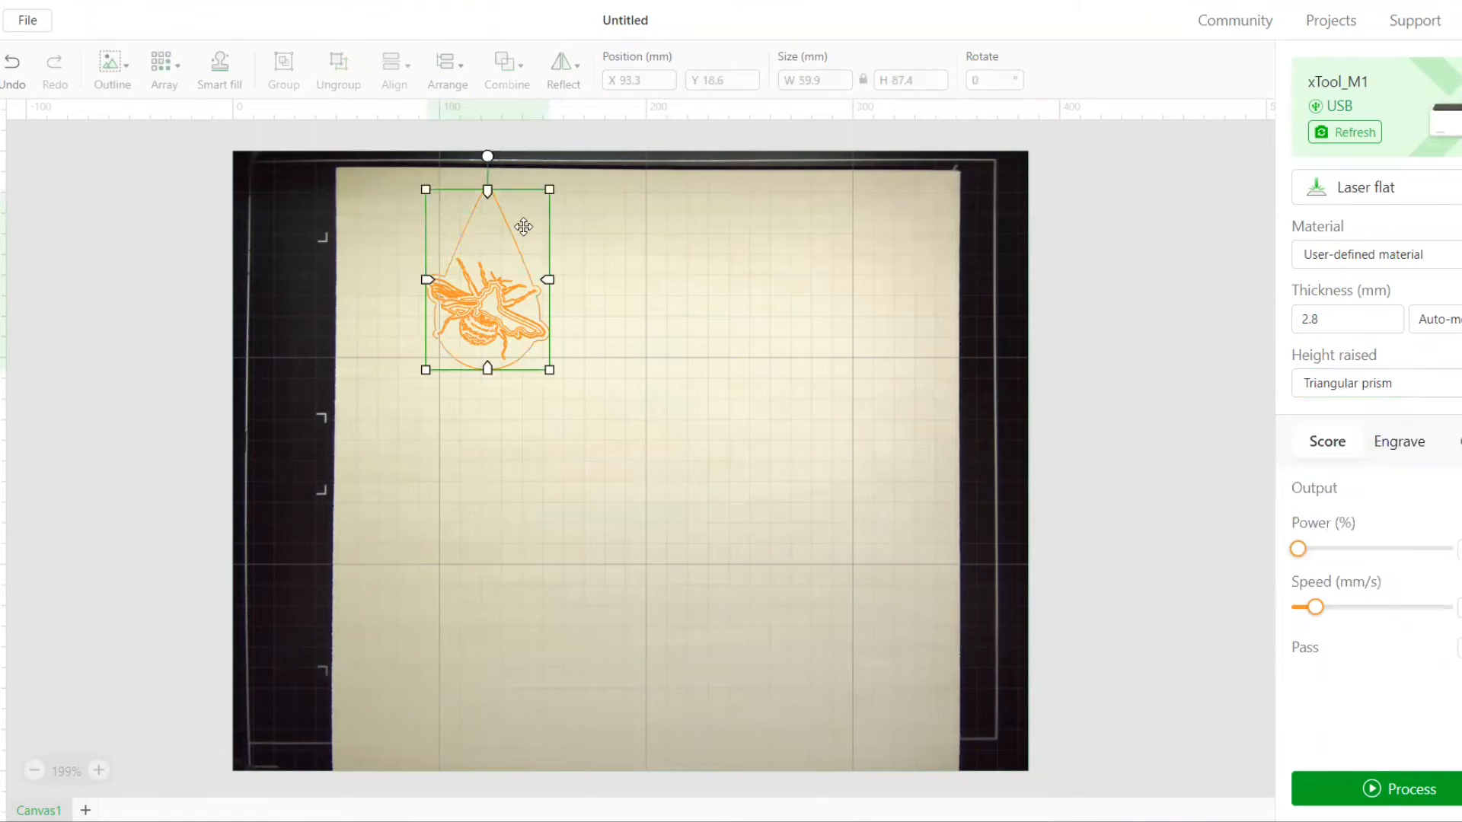
pyautogui.click(571, 240)
pyautogui.moveTo(417, 189); pyautogui.dragTo(572, 396)
pyautogui.moveTo(502, 336); pyautogui.dragTo(482, 379)
pyautogui.click(592, 368)
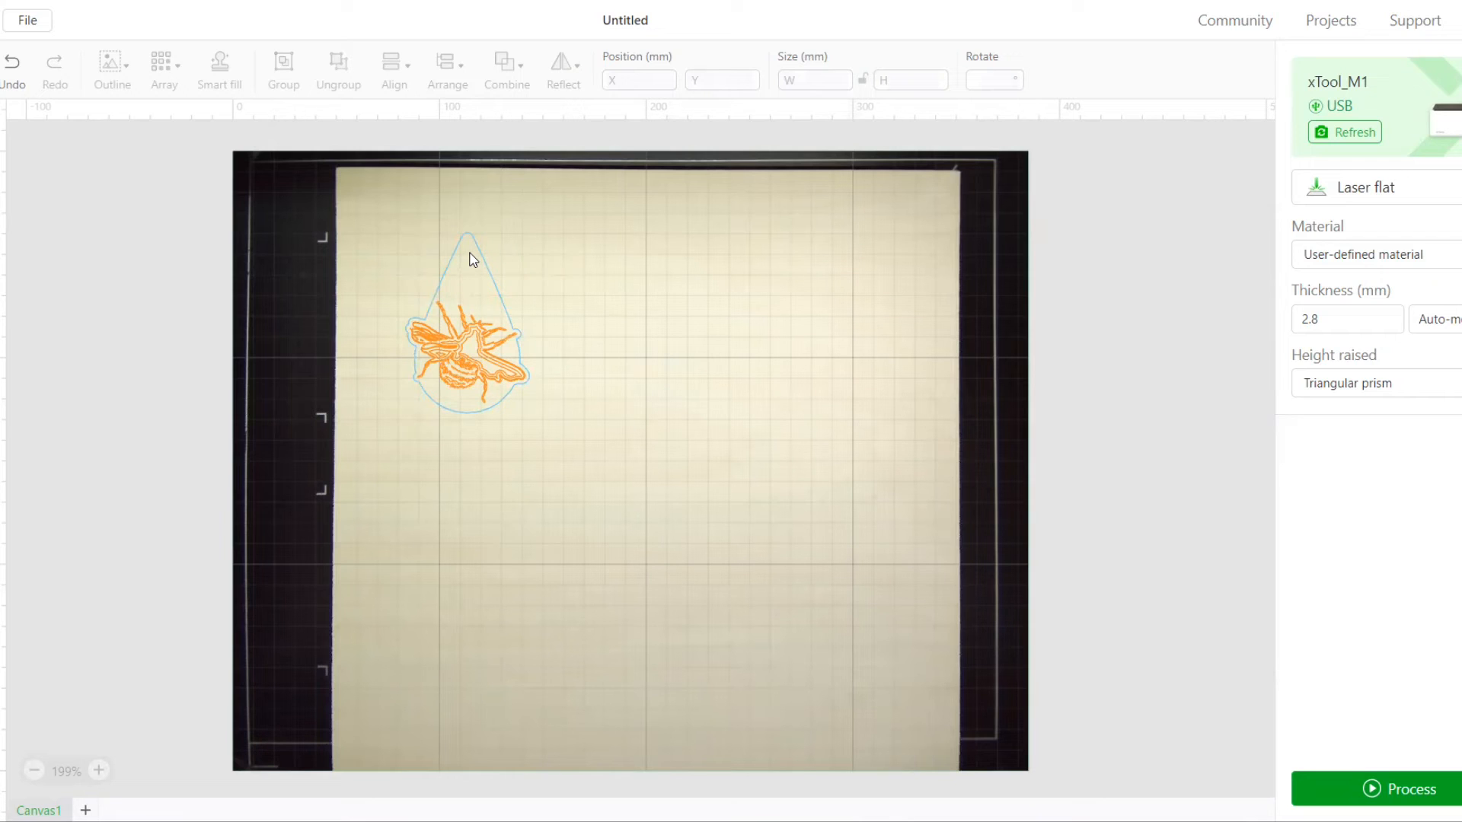
# Insert a circle, shrink it to a small tab size, and place it over the teardrop's tip
pyautogui.click(0, 191)
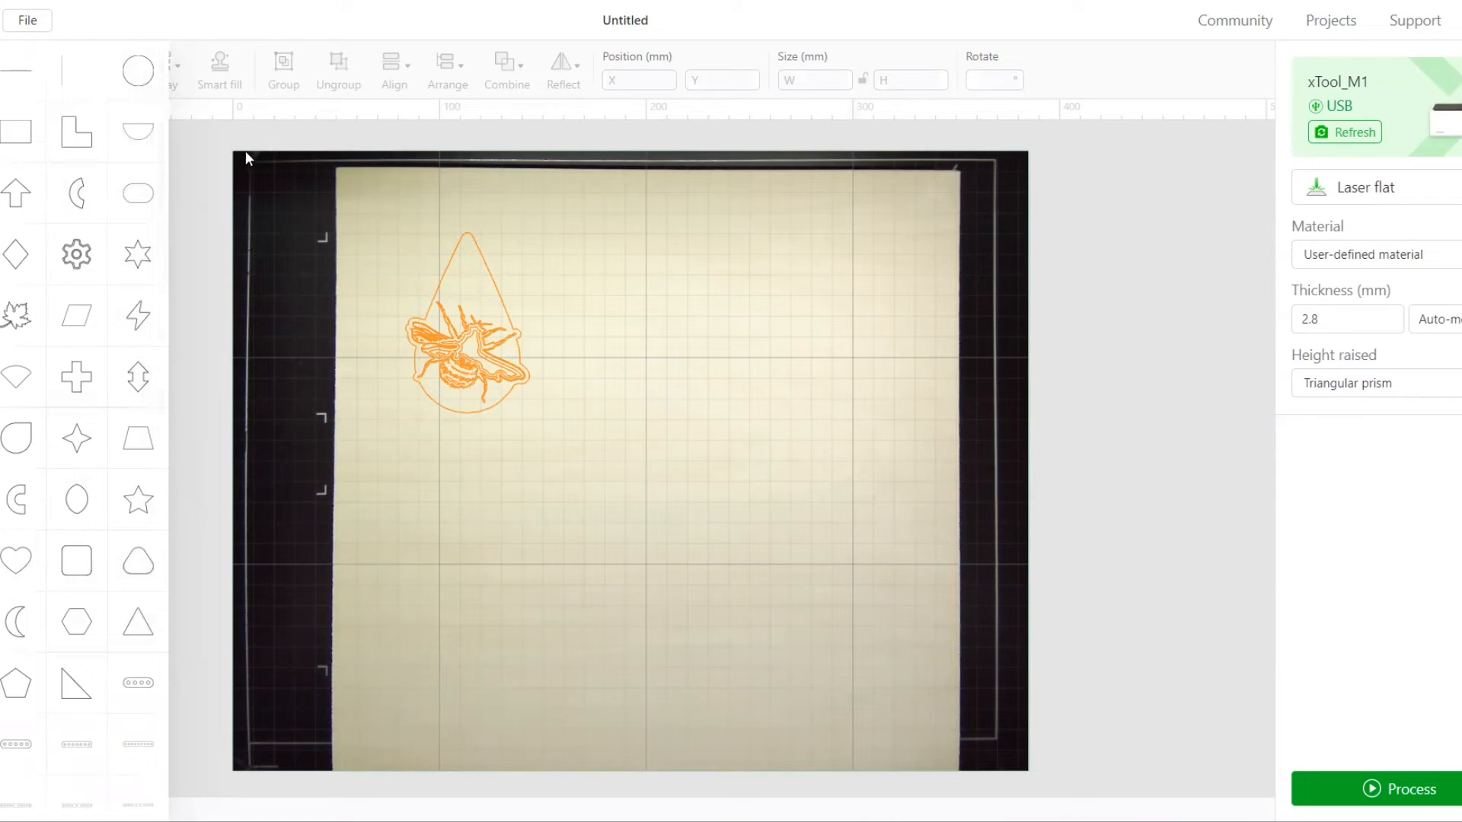
pyautogui.click(138, 71)
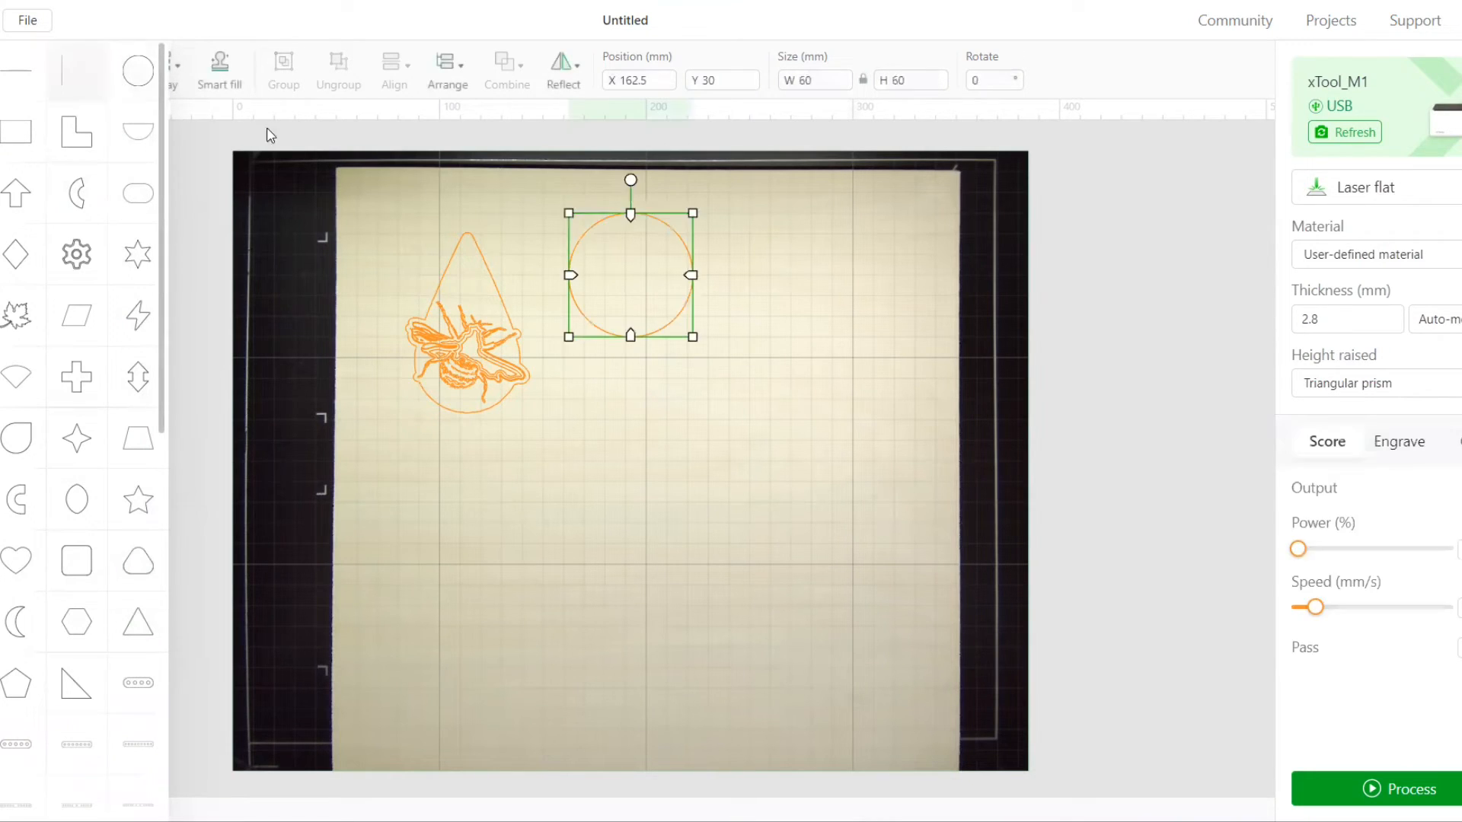
pyautogui.moveTo(57, 171)
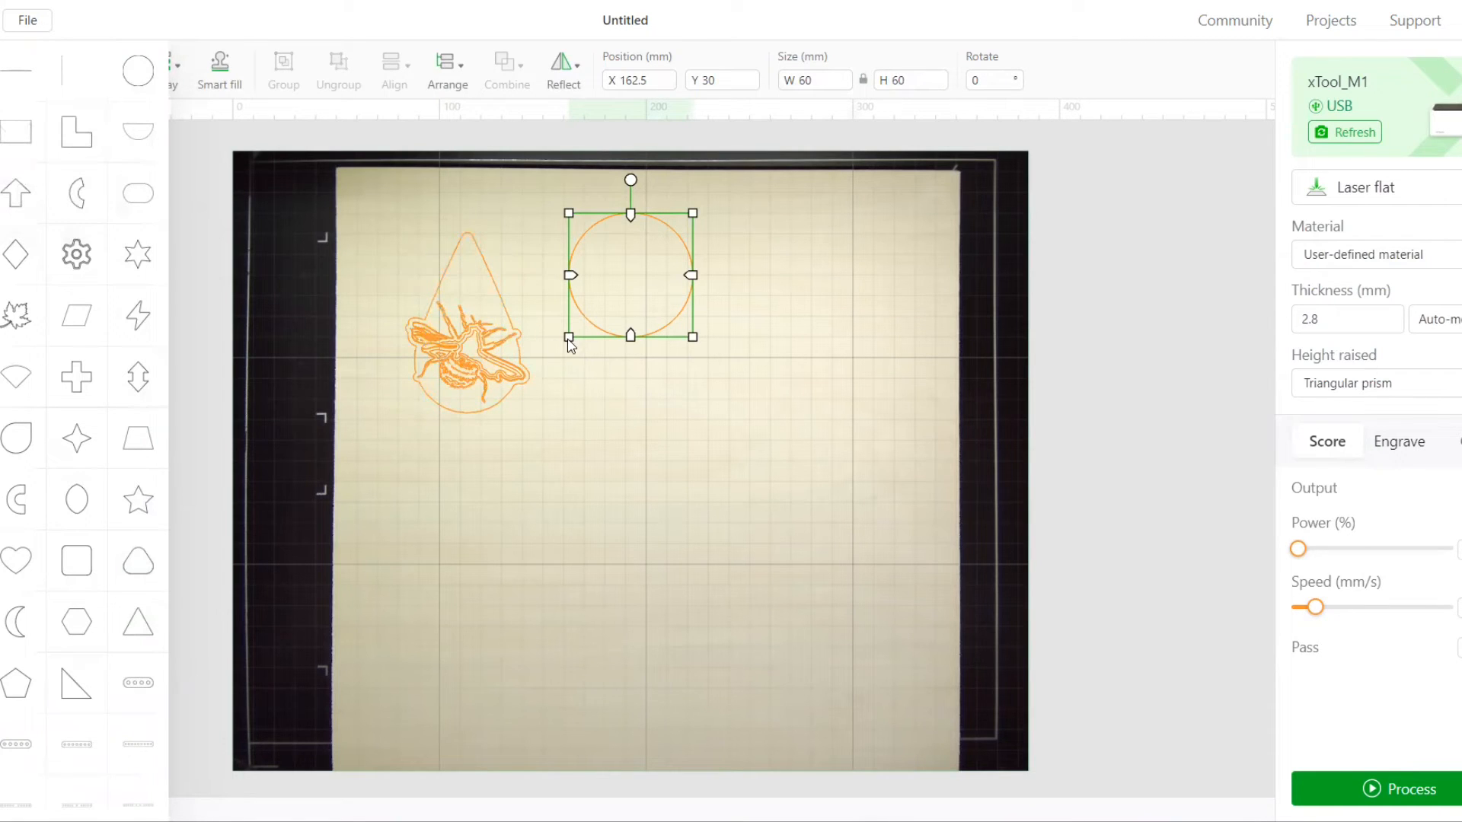
pyautogui.click(598, 373)
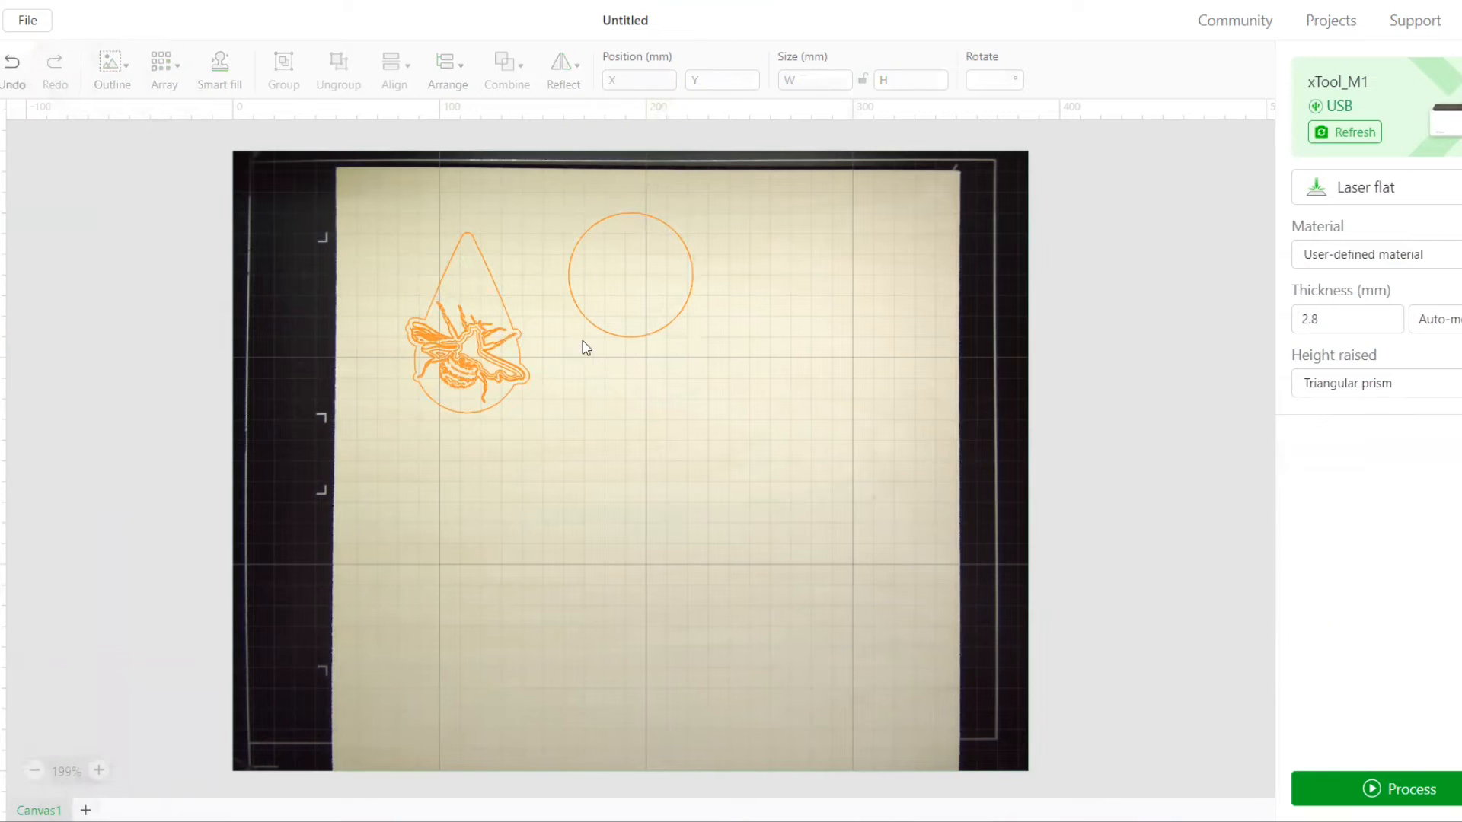
pyautogui.click(601, 313)
pyautogui.moveTo(569, 339); pyautogui.dragTo(463, 223)
# Align the small circle and the teardrop outline on their horizontal centres
pyautogui.click(491, 274)
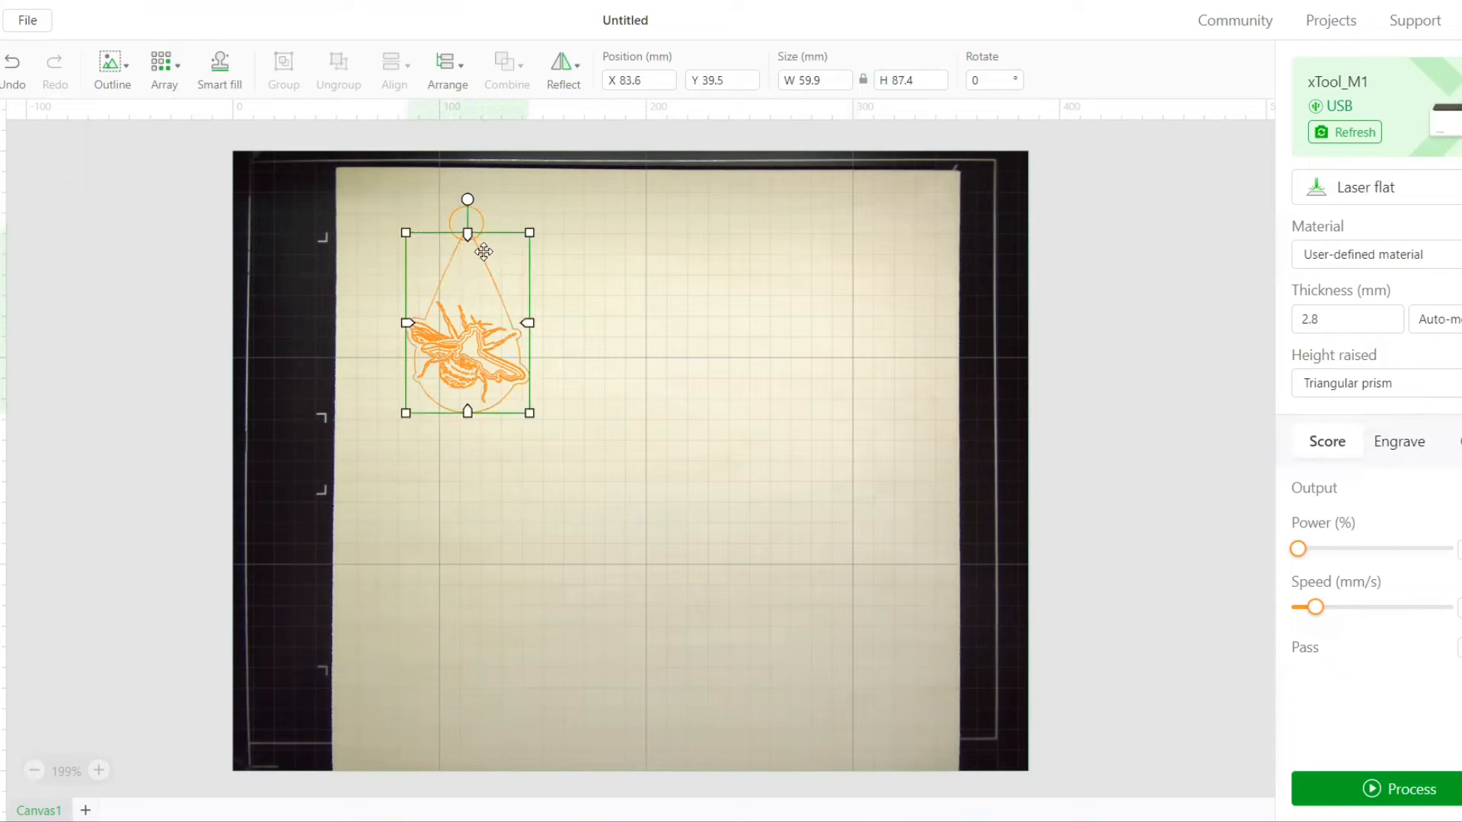
pyautogui.keyDown('shift'); pyautogui.click(481, 219); pyautogui.keyUp('shift')
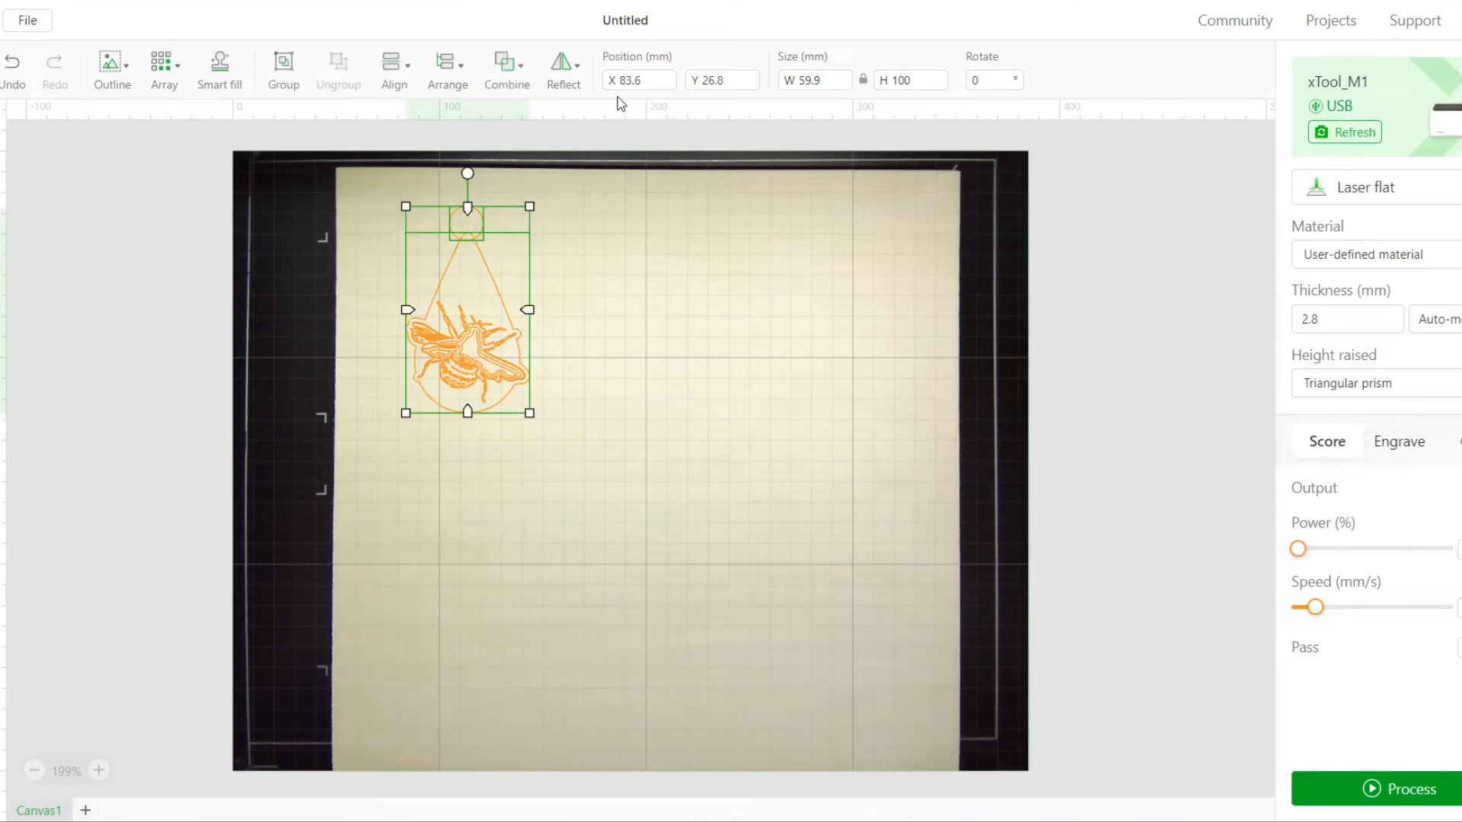
pyautogui.click(552, 76)
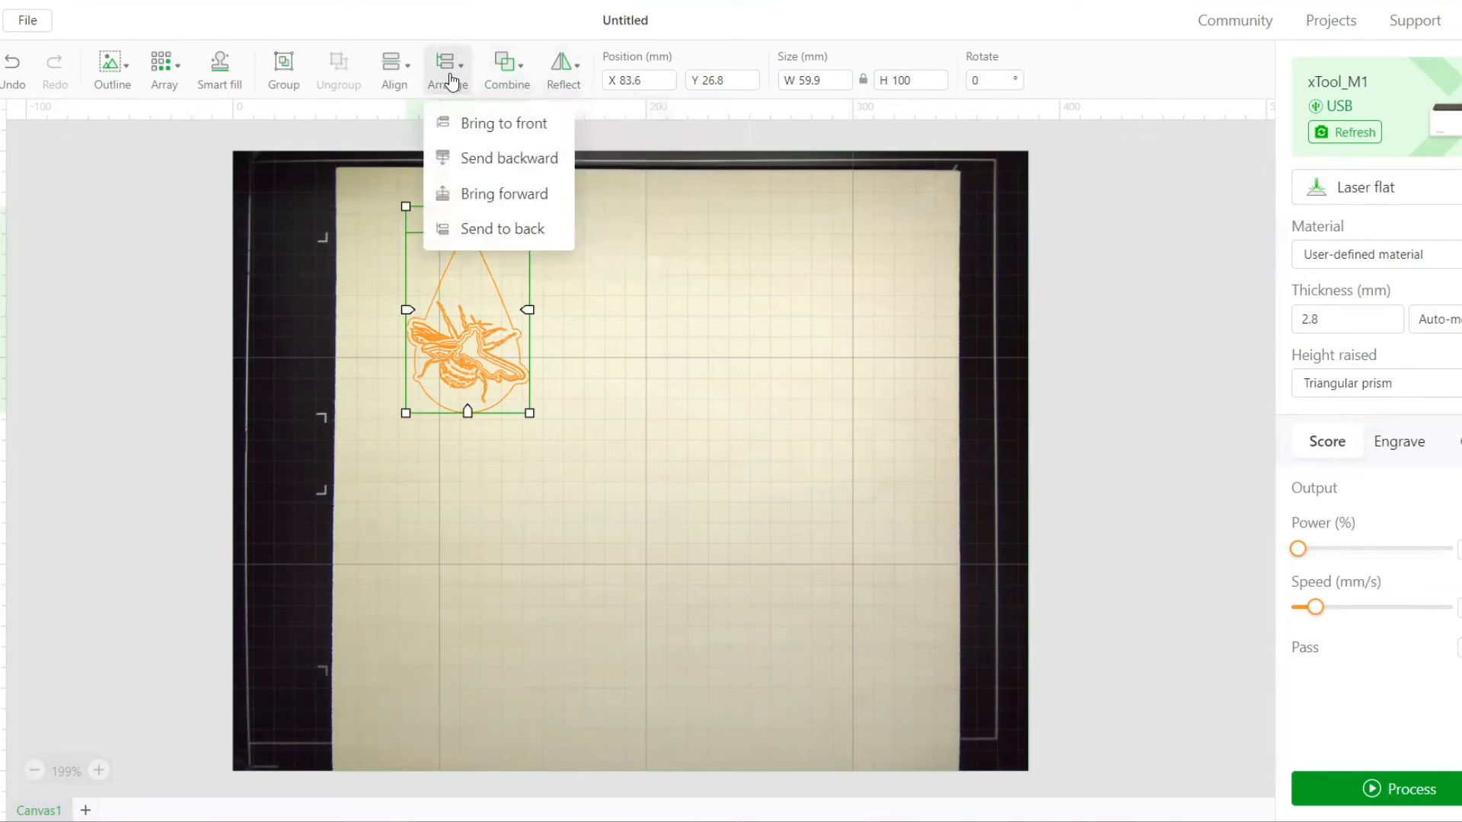
pyautogui.moveTo(387, 76)
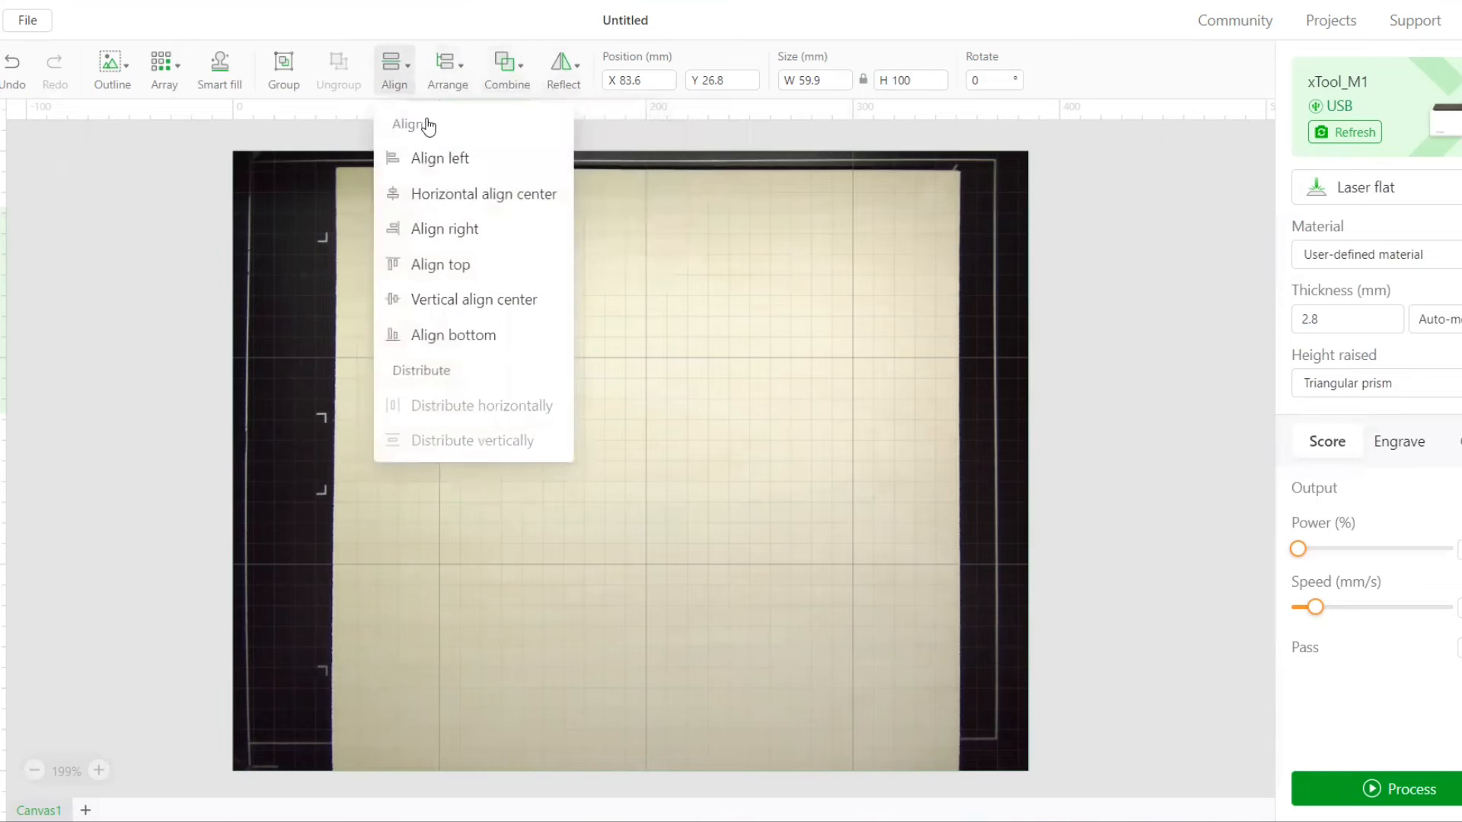
pyautogui.click(441, 199)
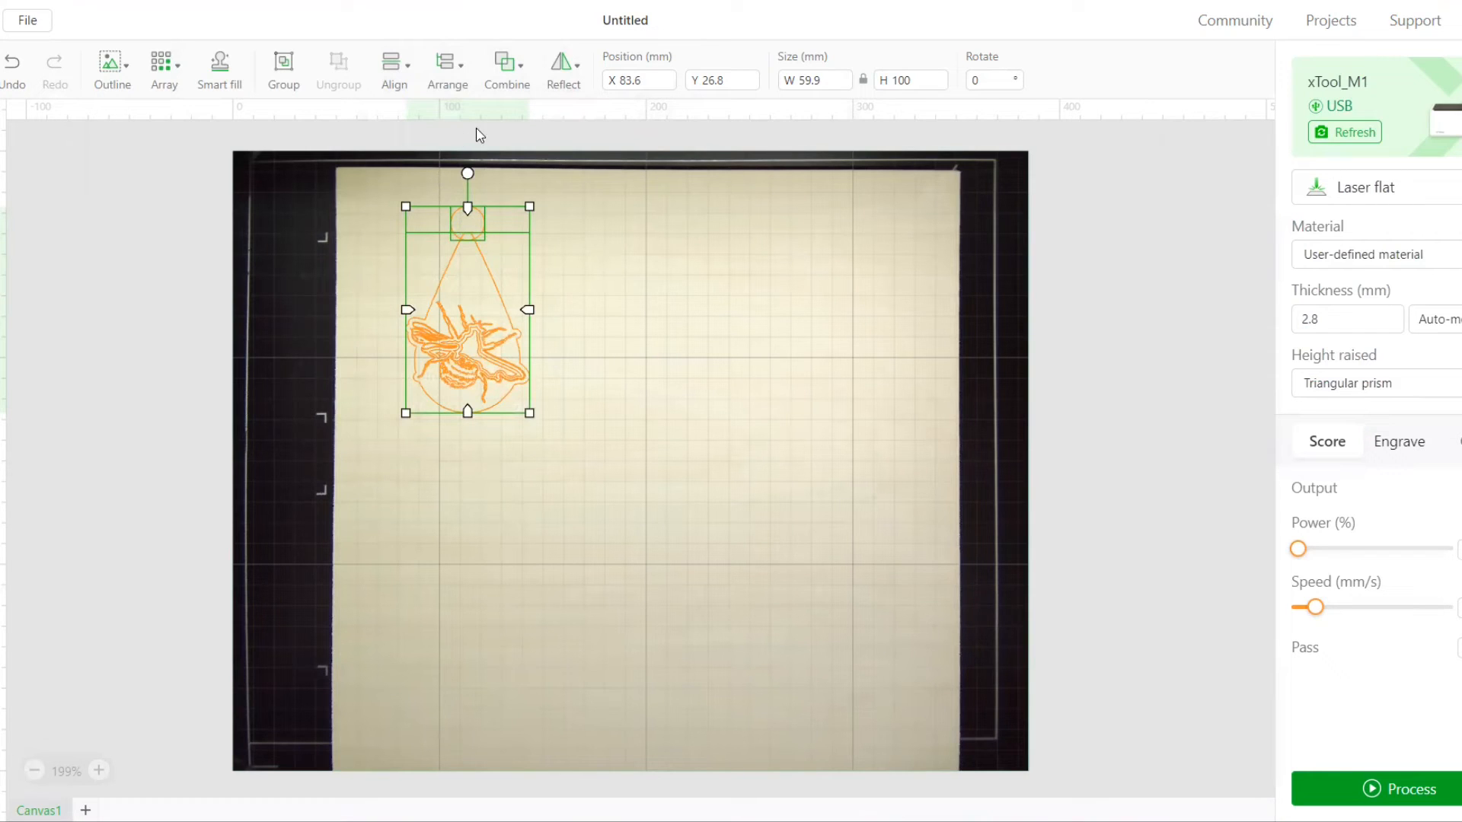
# Try uniting the small circle with the teardrop outline, then undo the union
pyautogui.click(524, 84)
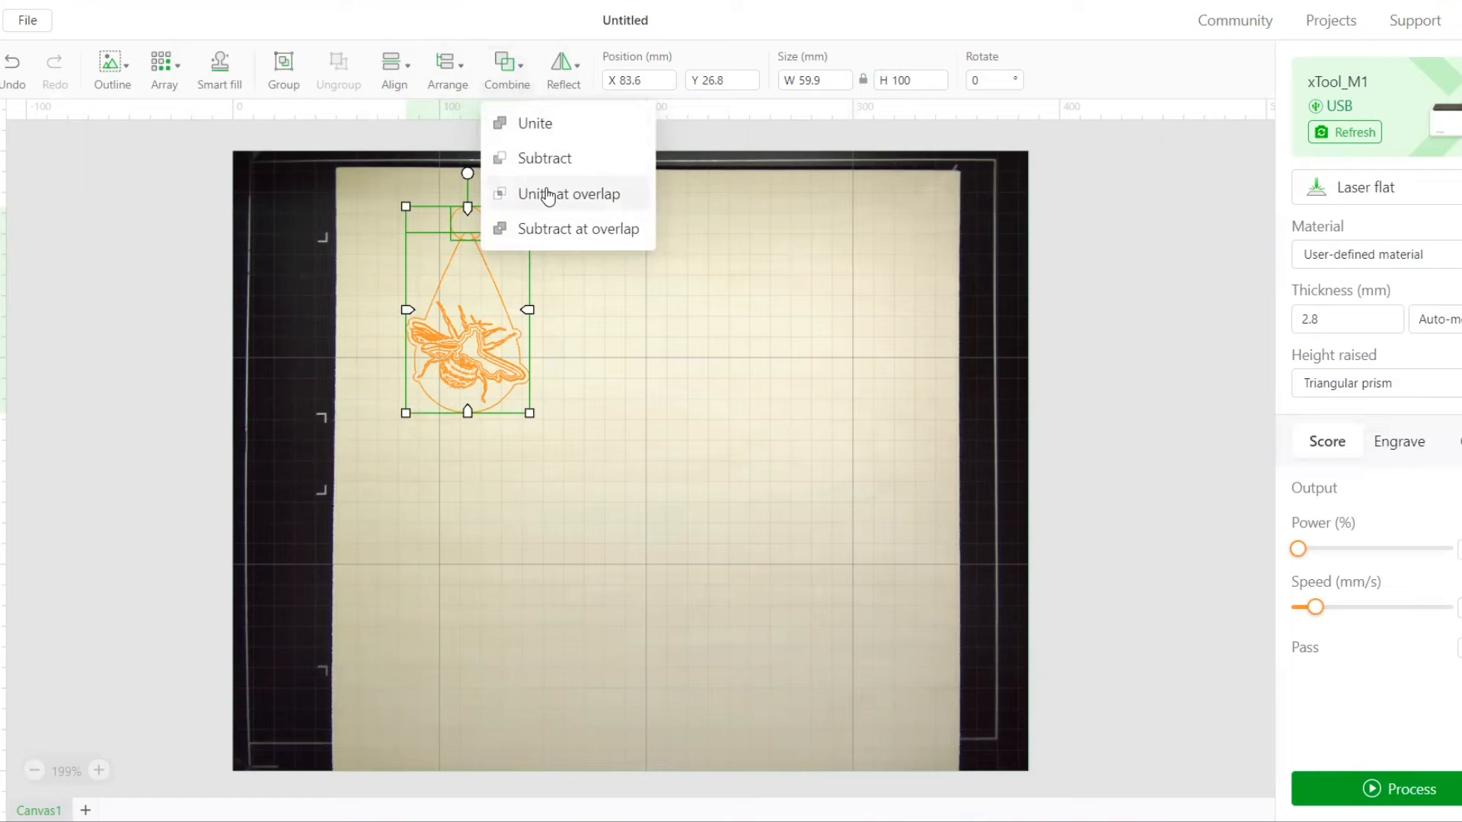
pyautogui.click(535, 124)
pyautogui.click(565, 226)
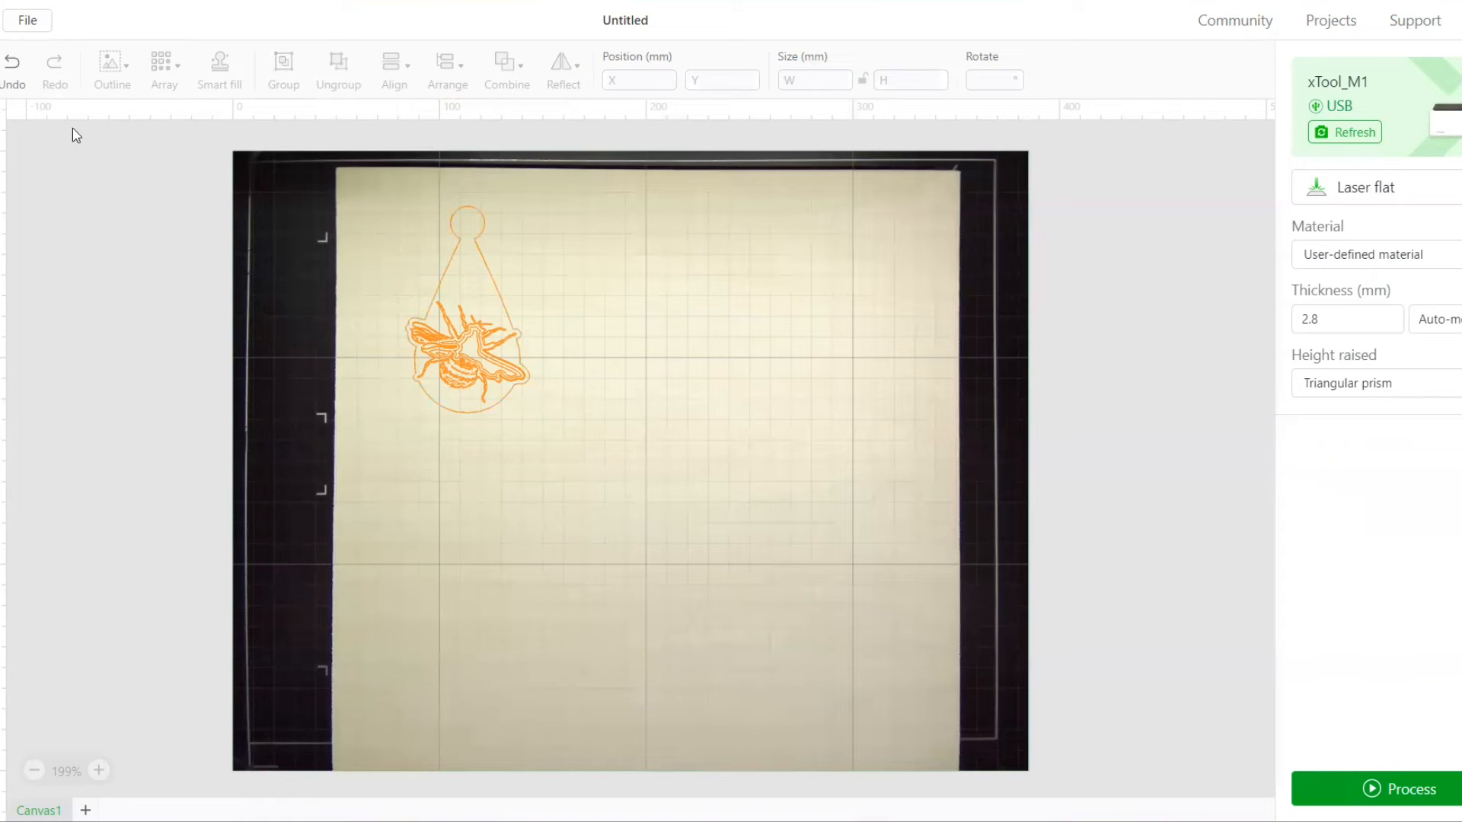
pyautogui.click(13, 76)
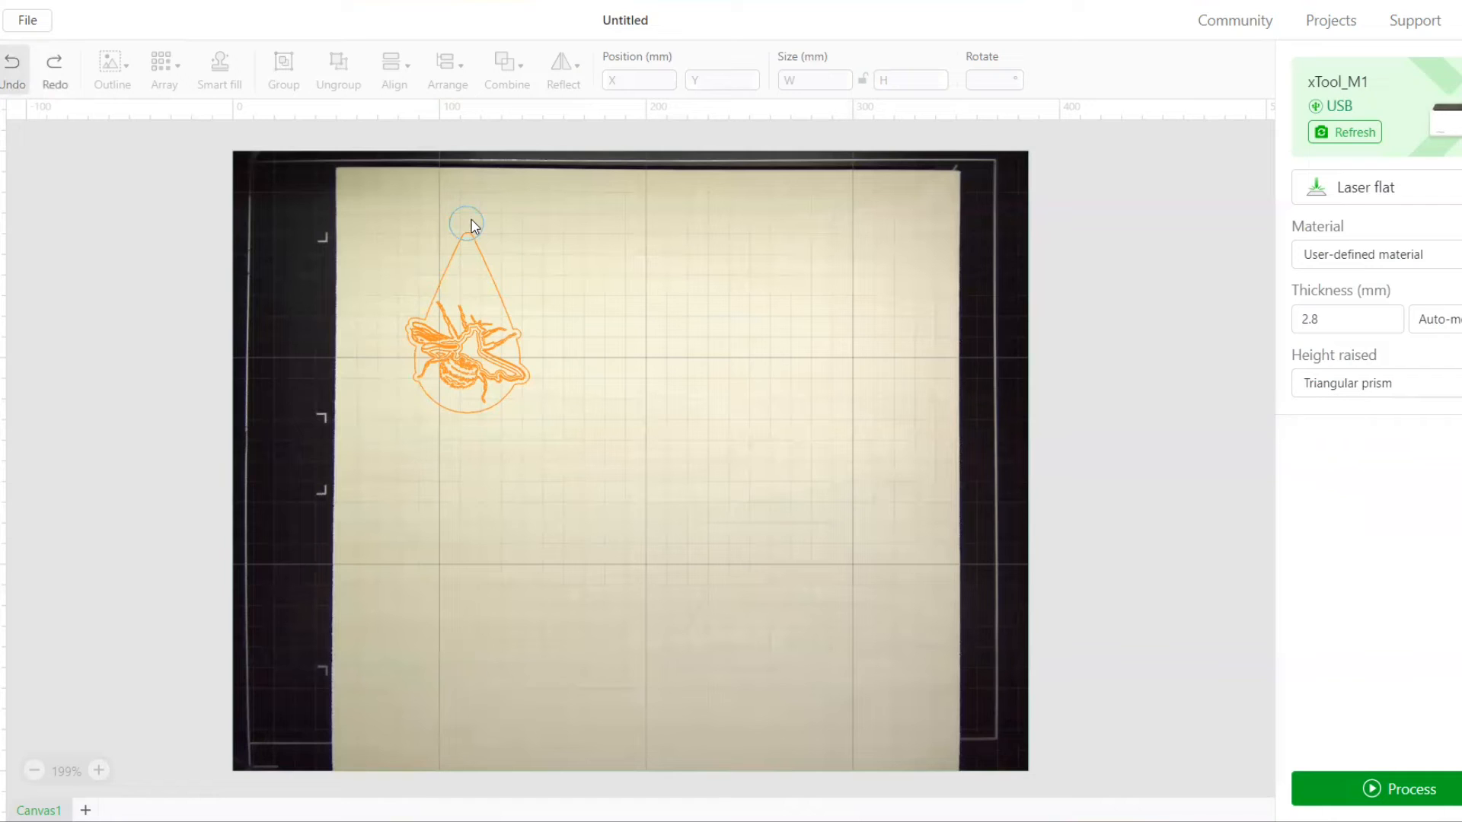
# Lower the circle so it overlaps the teardrop's tip more and align both shapes on their horizontal centres
pyautogui.moveTo(471, 222); pyautogui.dragTo(467, 220)
pyautogui.click(426, 252)
pyautogui.click(453, 285)
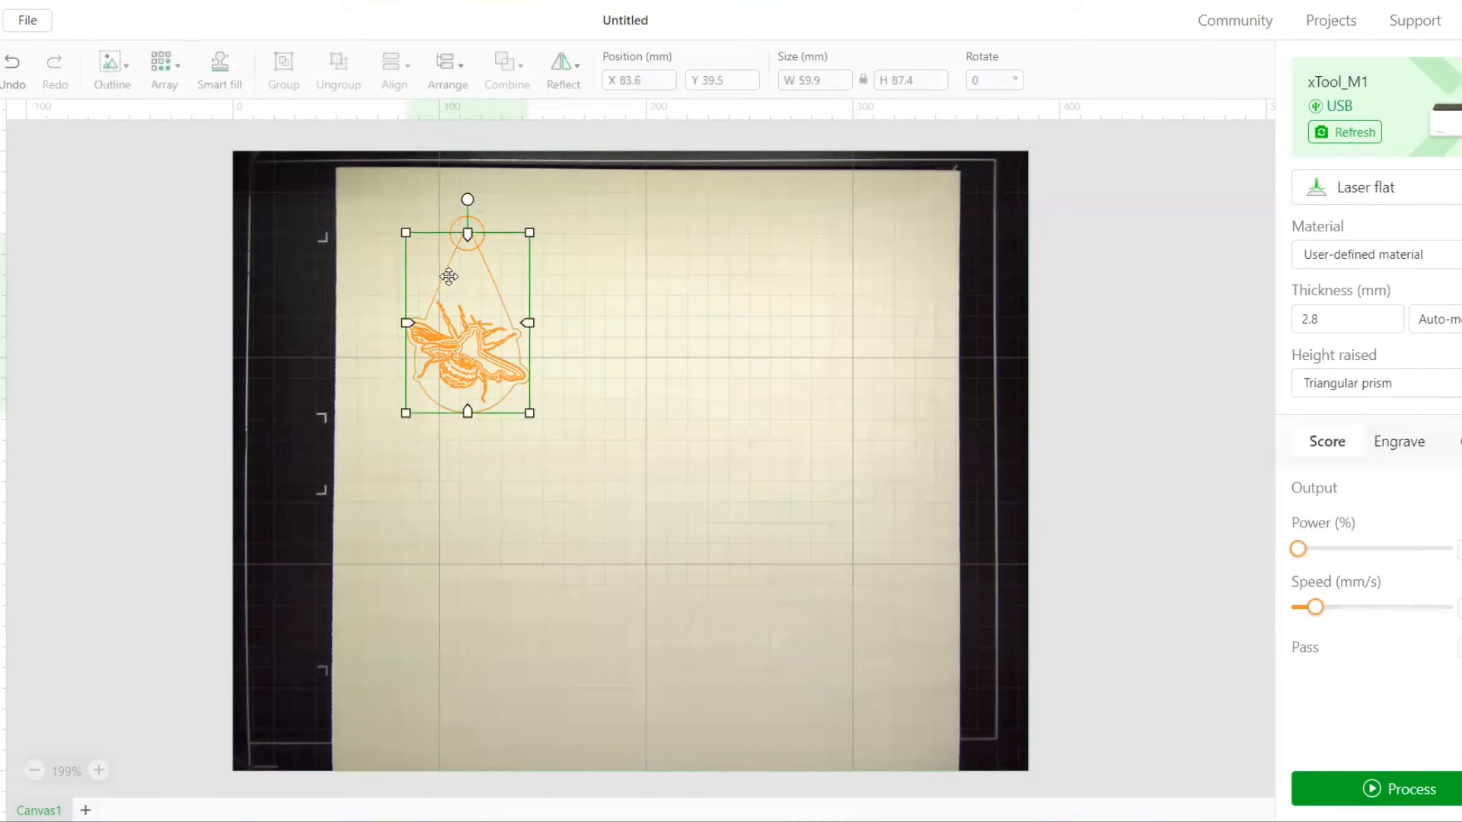
pyautogui.keyDown('shift'); pyautogui.click(472, 226); pyautogui.keyUp('shift')
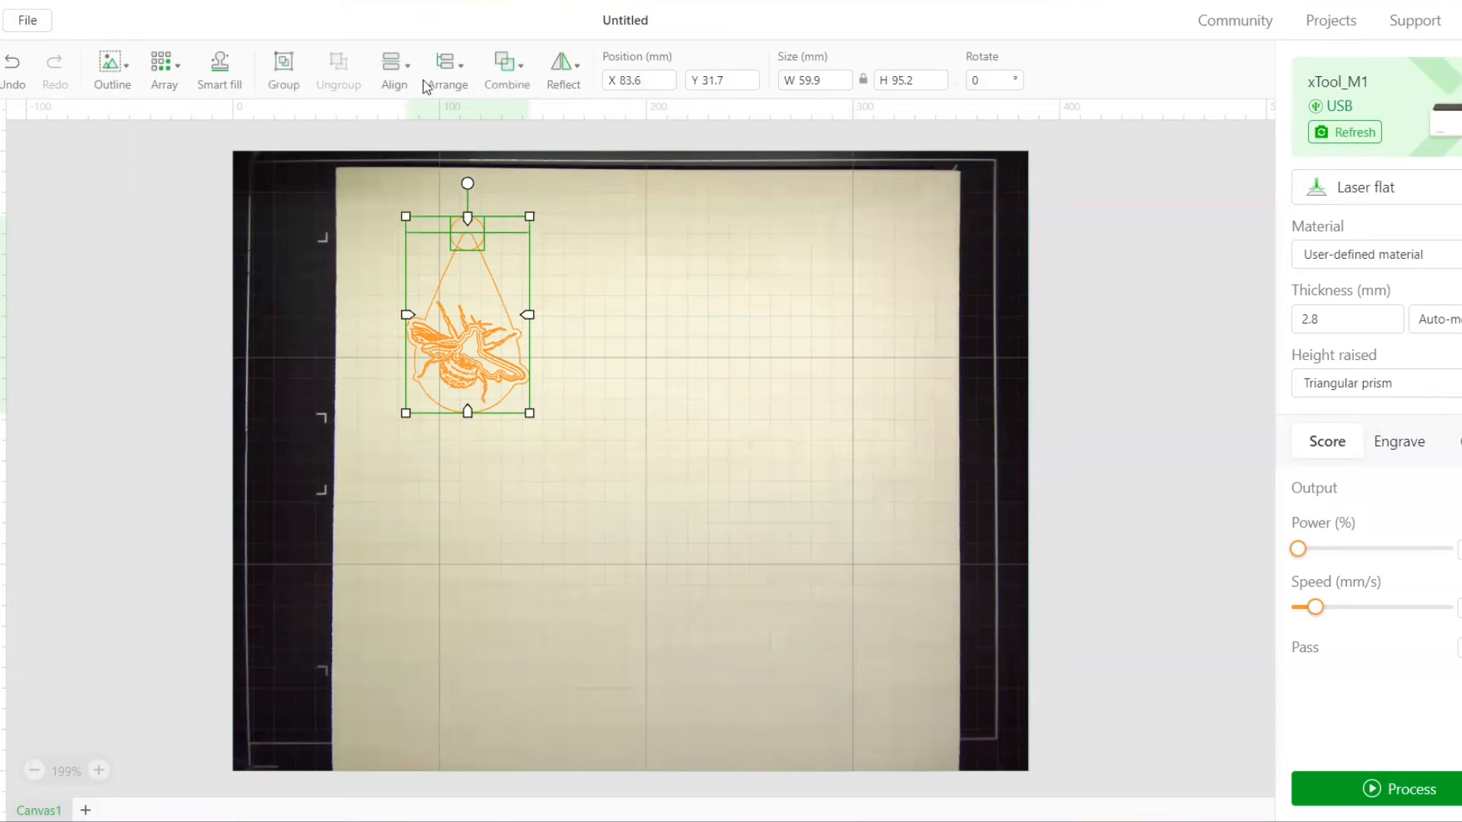
pyautogui.moveTo(410, 87)
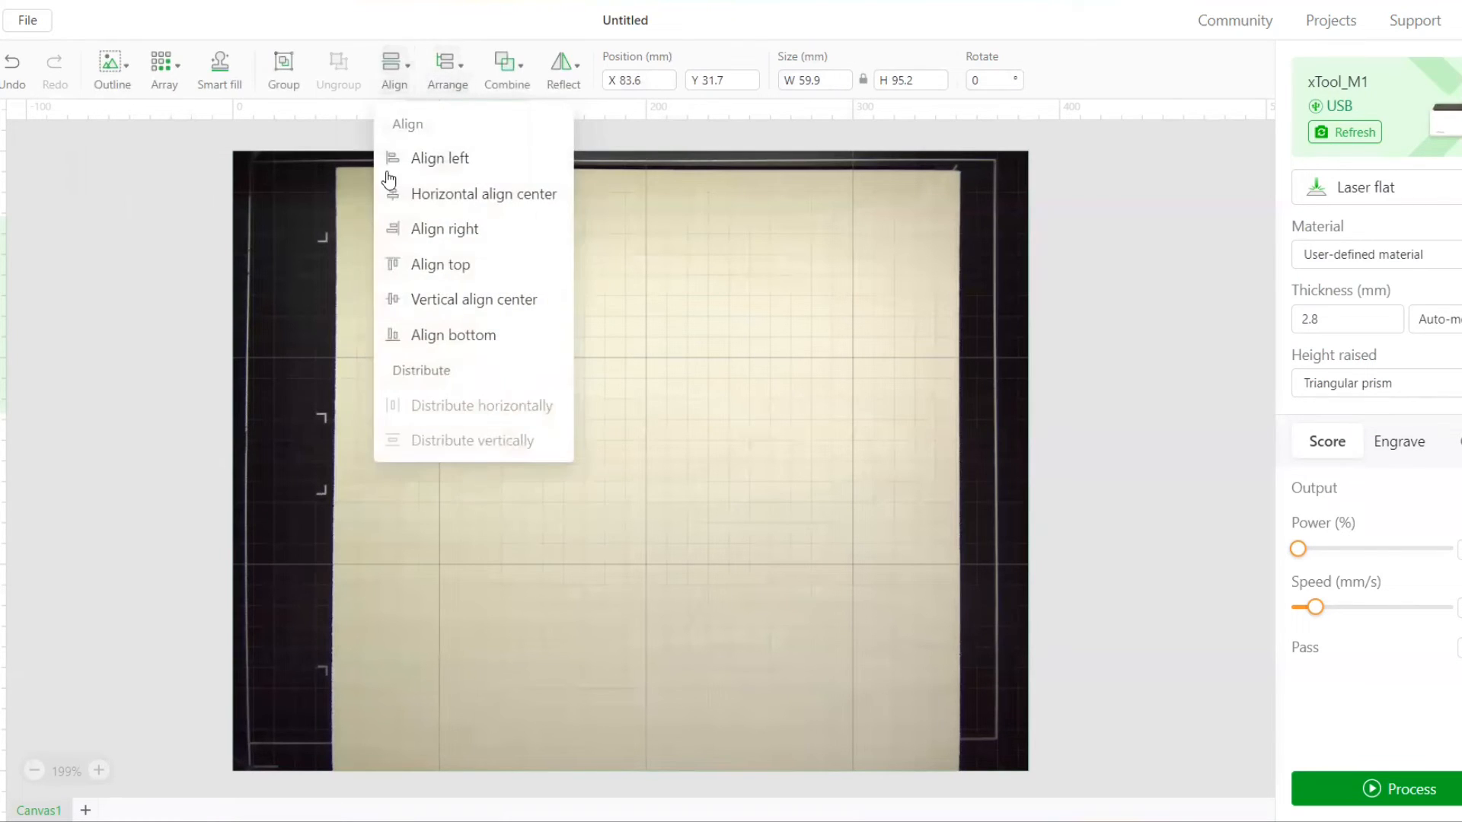
pyautogui.click(424, 195)
# Unite the circle and the teardrop outline into one shape with a rounded hanging tab
pyautogui.moveTo(524, 75)
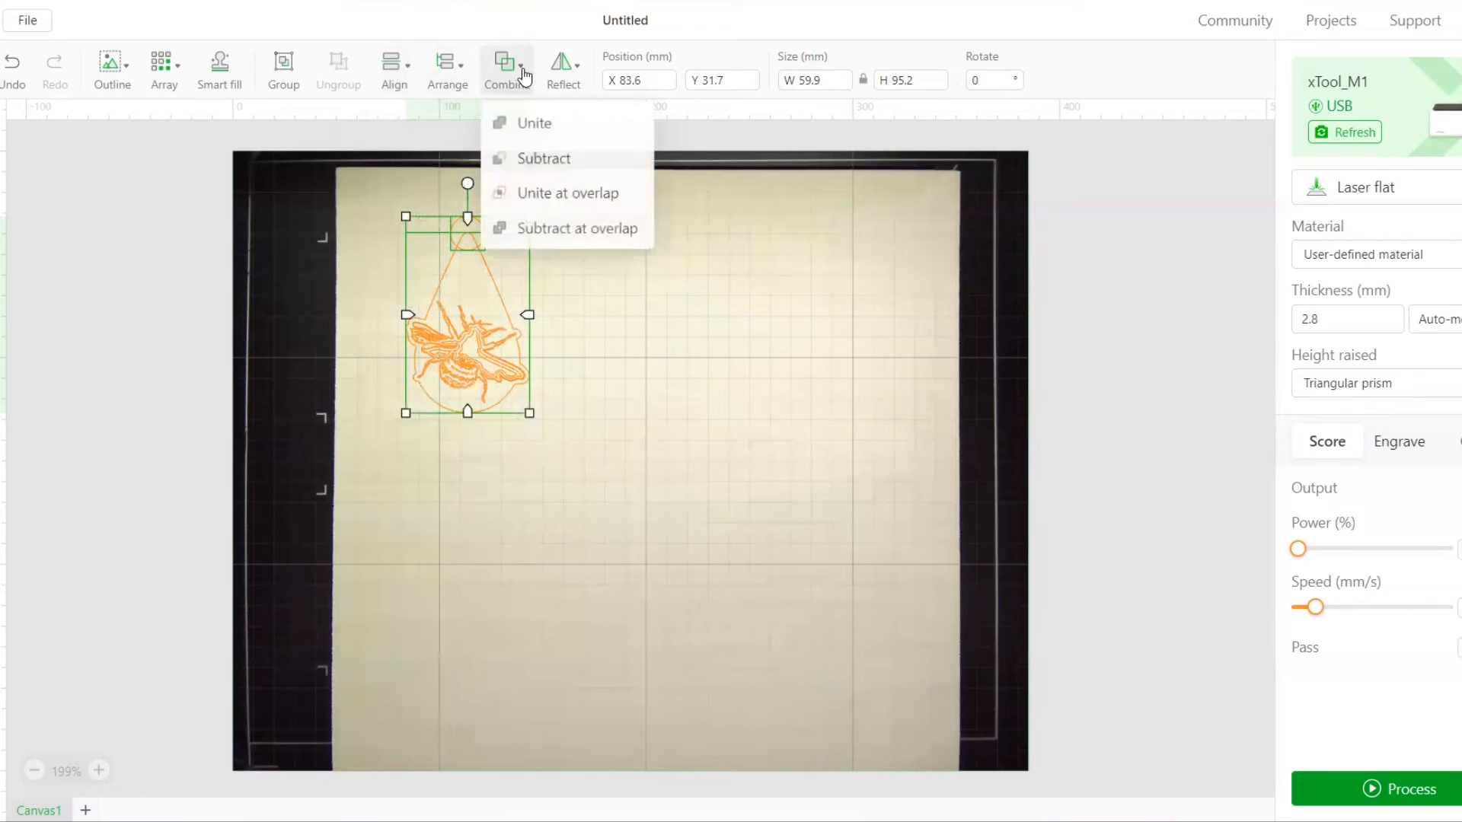
pyautogui.click(529, 131)
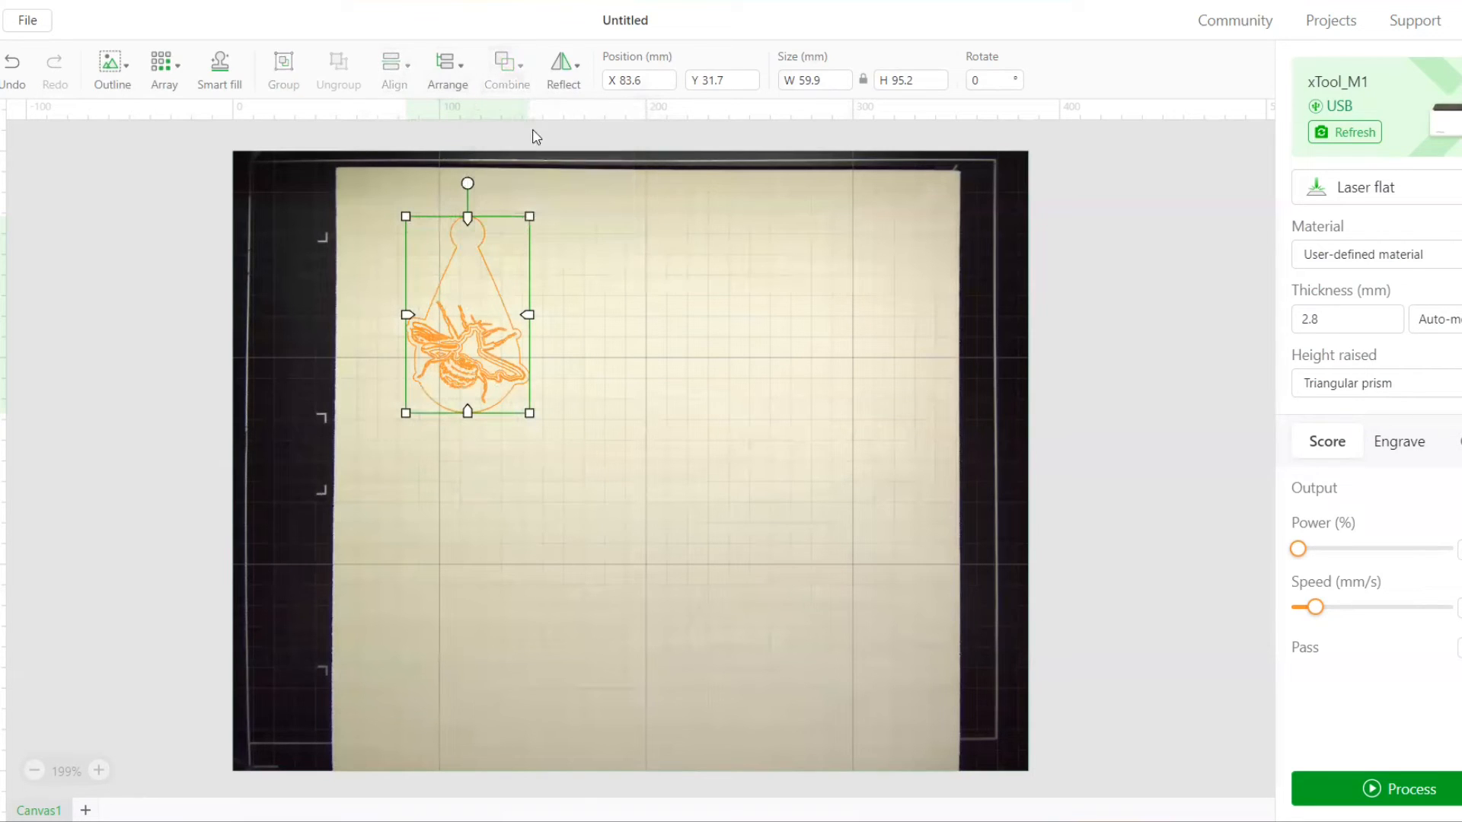
pyautogui.click(565, 247)
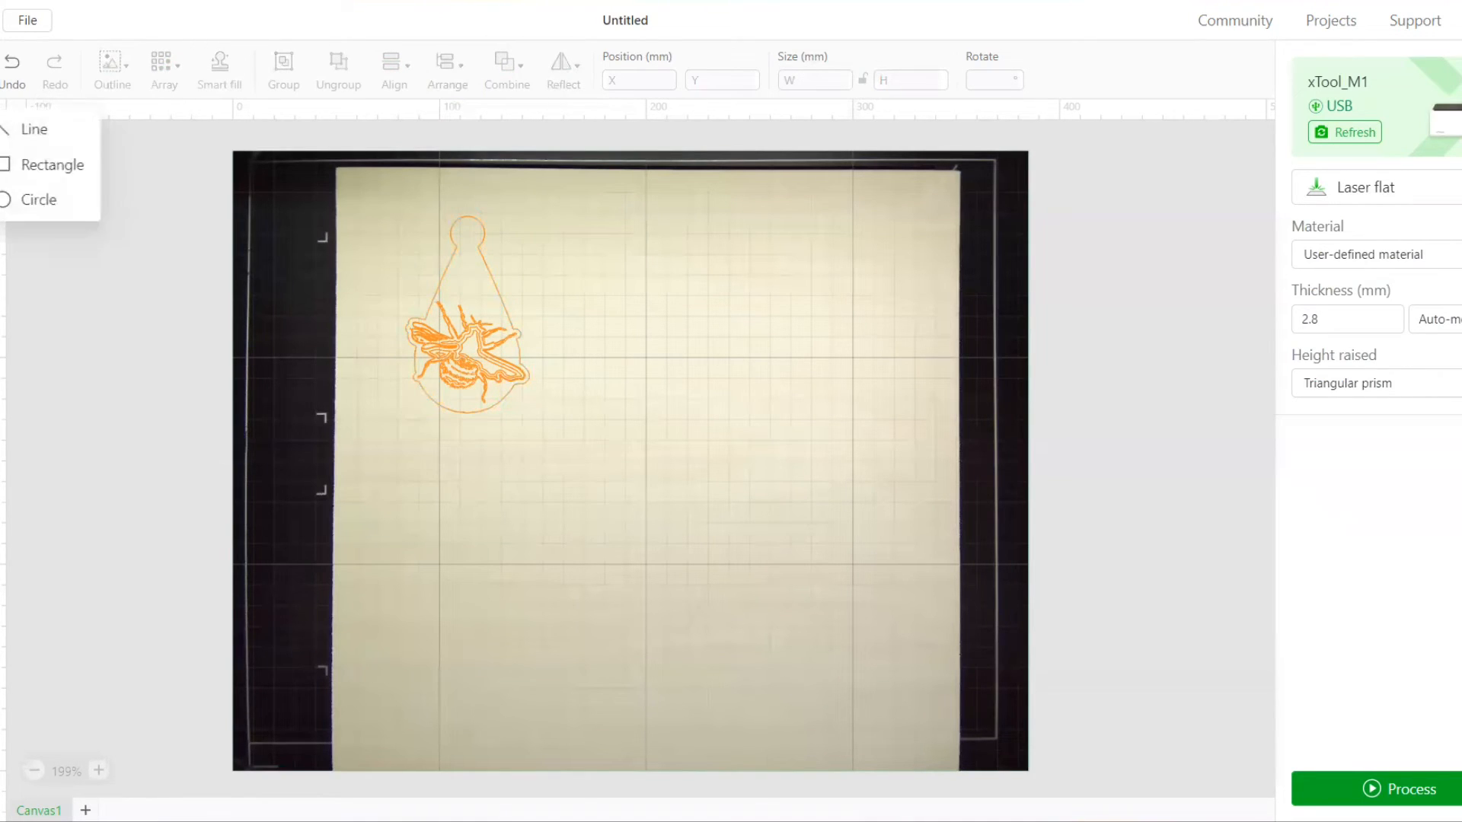
# Draw a small circle inside the hanging tab and set its width and height to 6 mm
pyautogui.click(26, 197)
pyautogui.moveTo(467, 229)
pyautogui.mouseDown()
pyautogui.moveTo(459, 239)
pyautogui.moveTo(483, 248)
pyautogui.mouseUp()
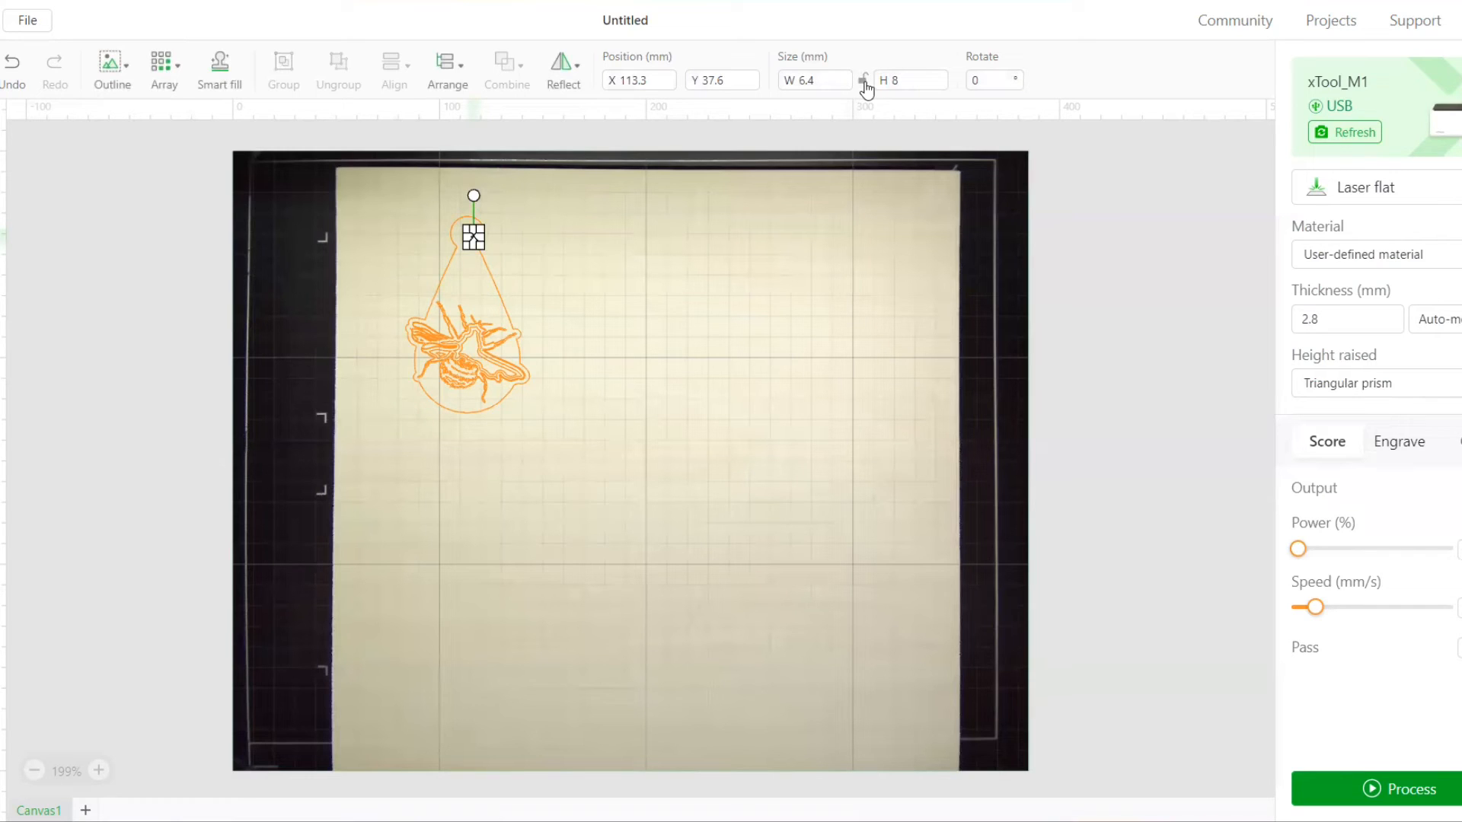
pyautogui.click(908, 83)
pyautogui.write('6')
pyautogui.moveTo(822, 86); pyautogui.dragTo(750, 74)
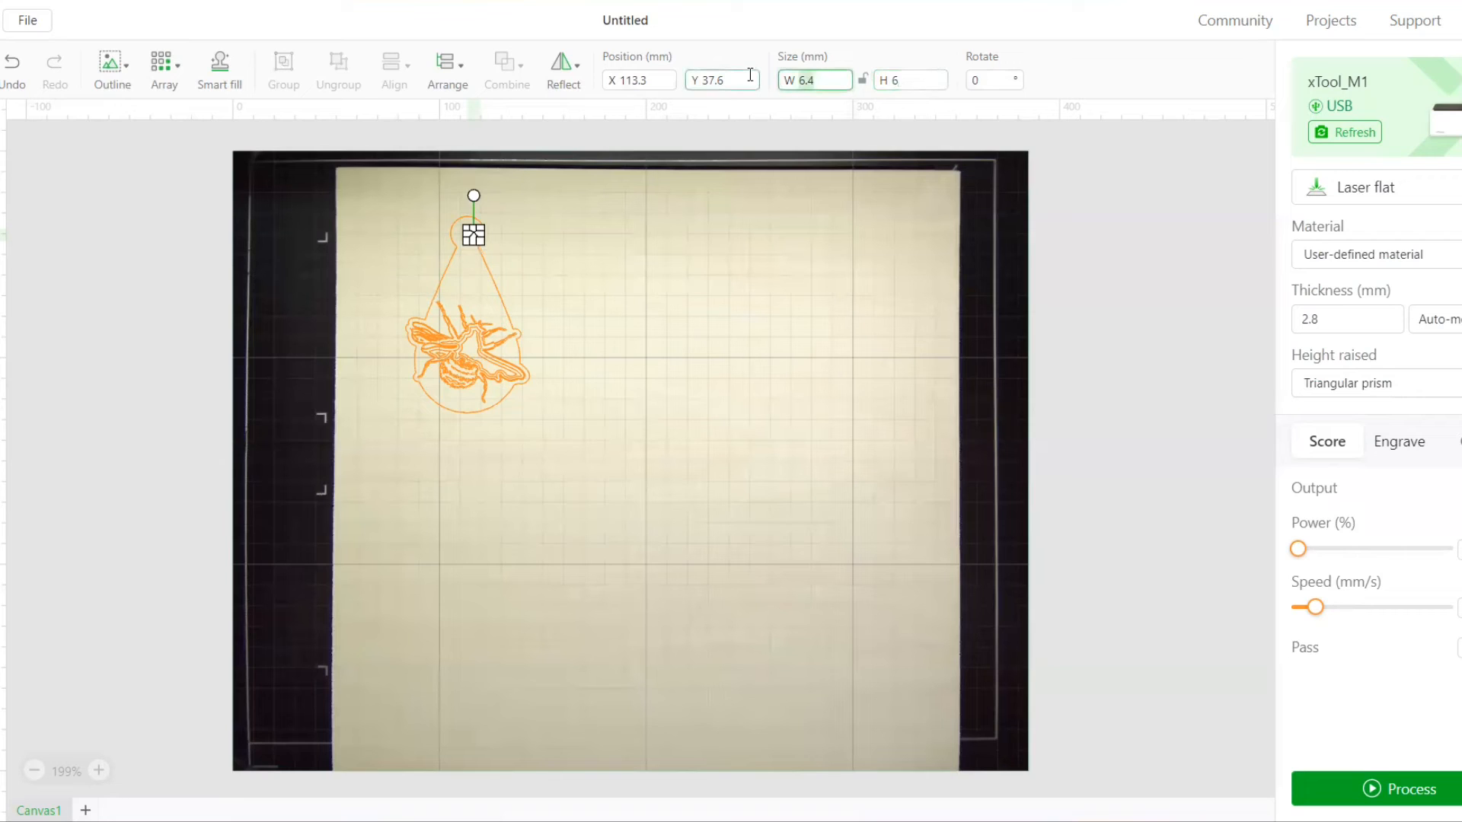
pyautogui.write('6')
pyautogui.click(848, 209)
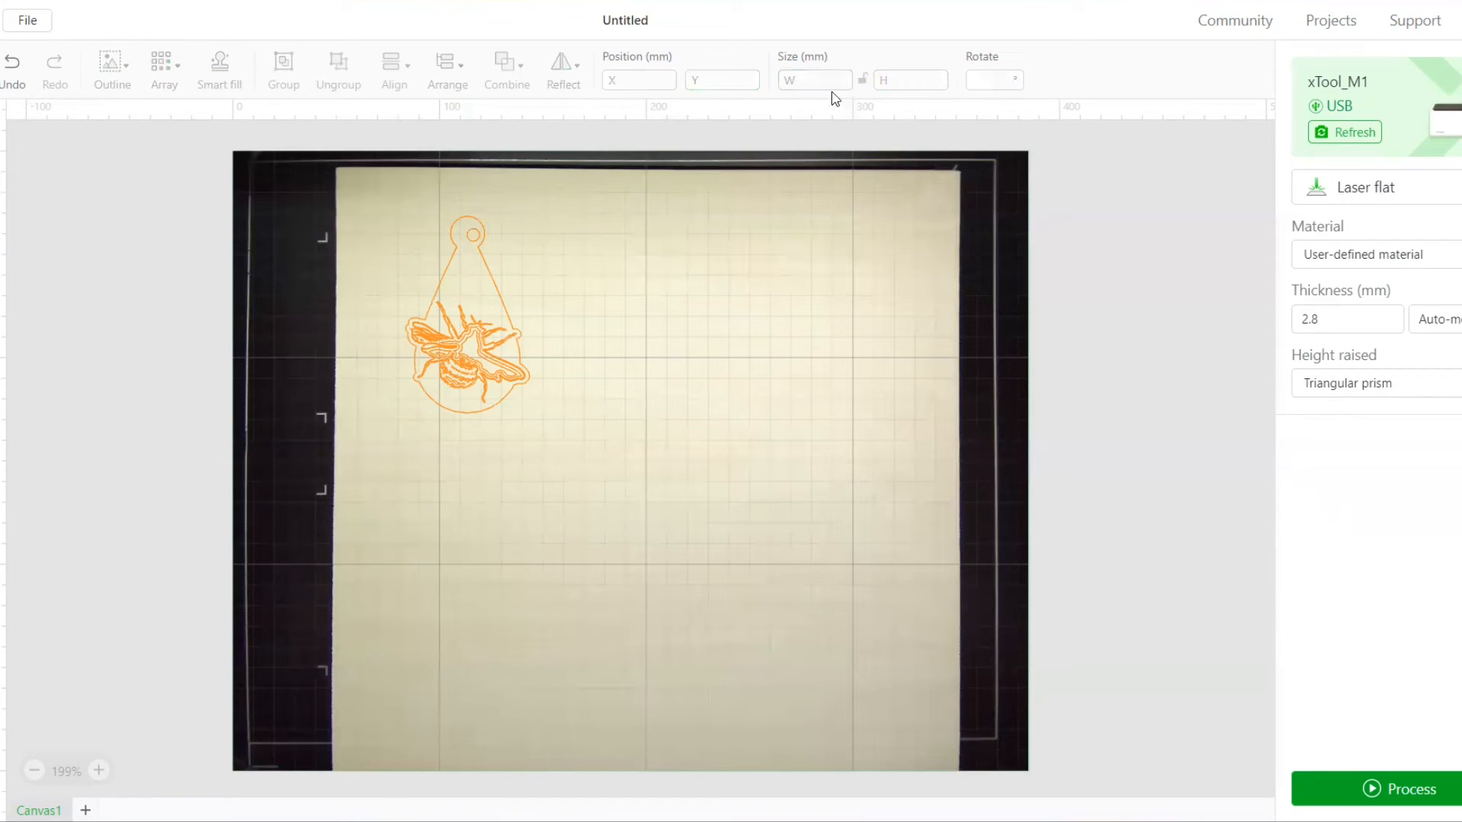
# Move the 6 mm circle to the middle of the hanging tab
pyautogui.click(473, 230)
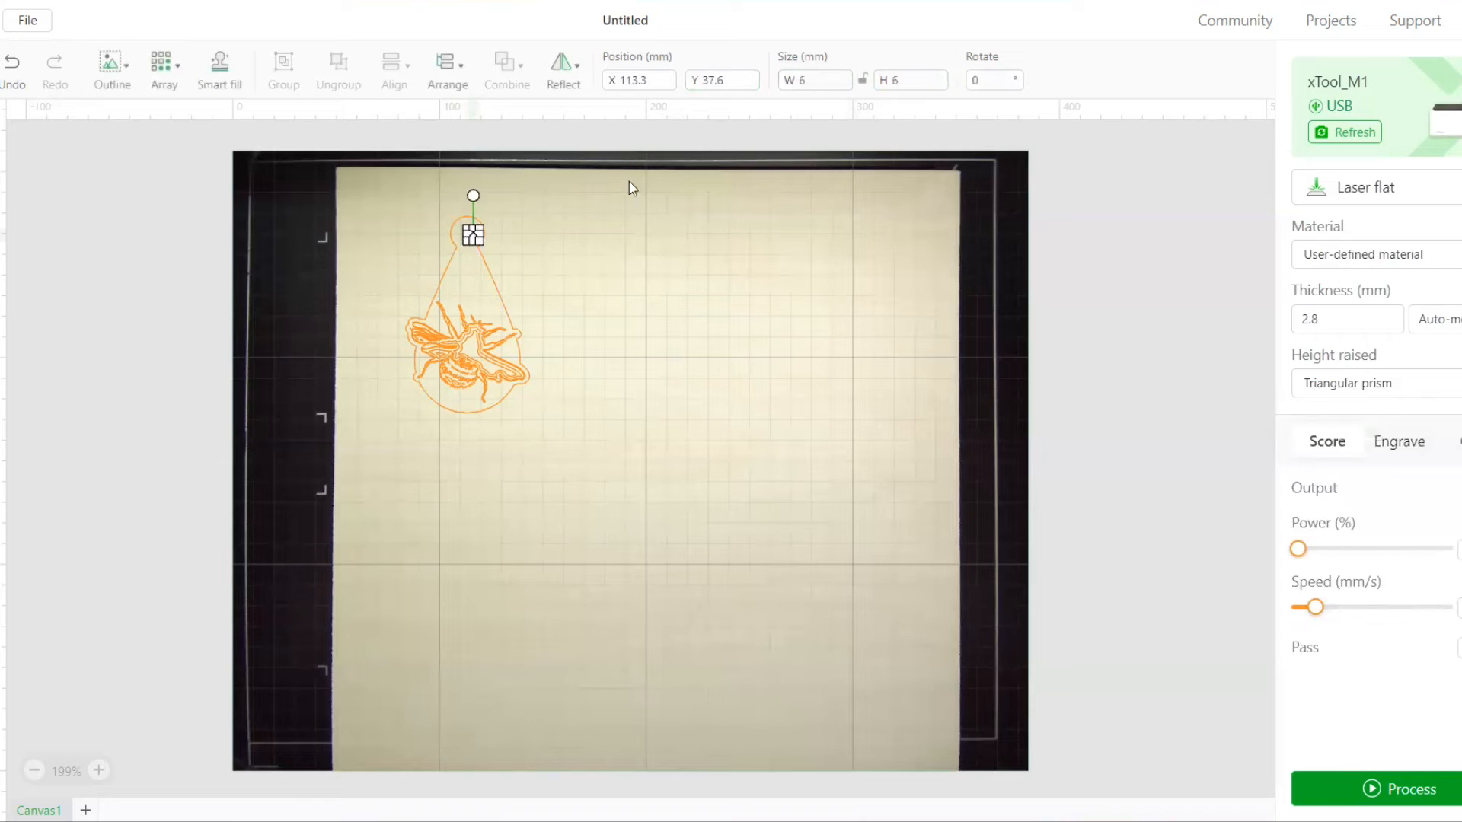
pyautogui.click(863, 79)
pyautogui.hotkey('ctrl', 'z')
pyautogui.moveTo(470, 240); pyautogui.dragTo(467, 236)
# Align the 6 mm hole and the teardrop outline on their horizontal centres
pyautogui.click(545, 262)
pyautogui.click(467, 236)
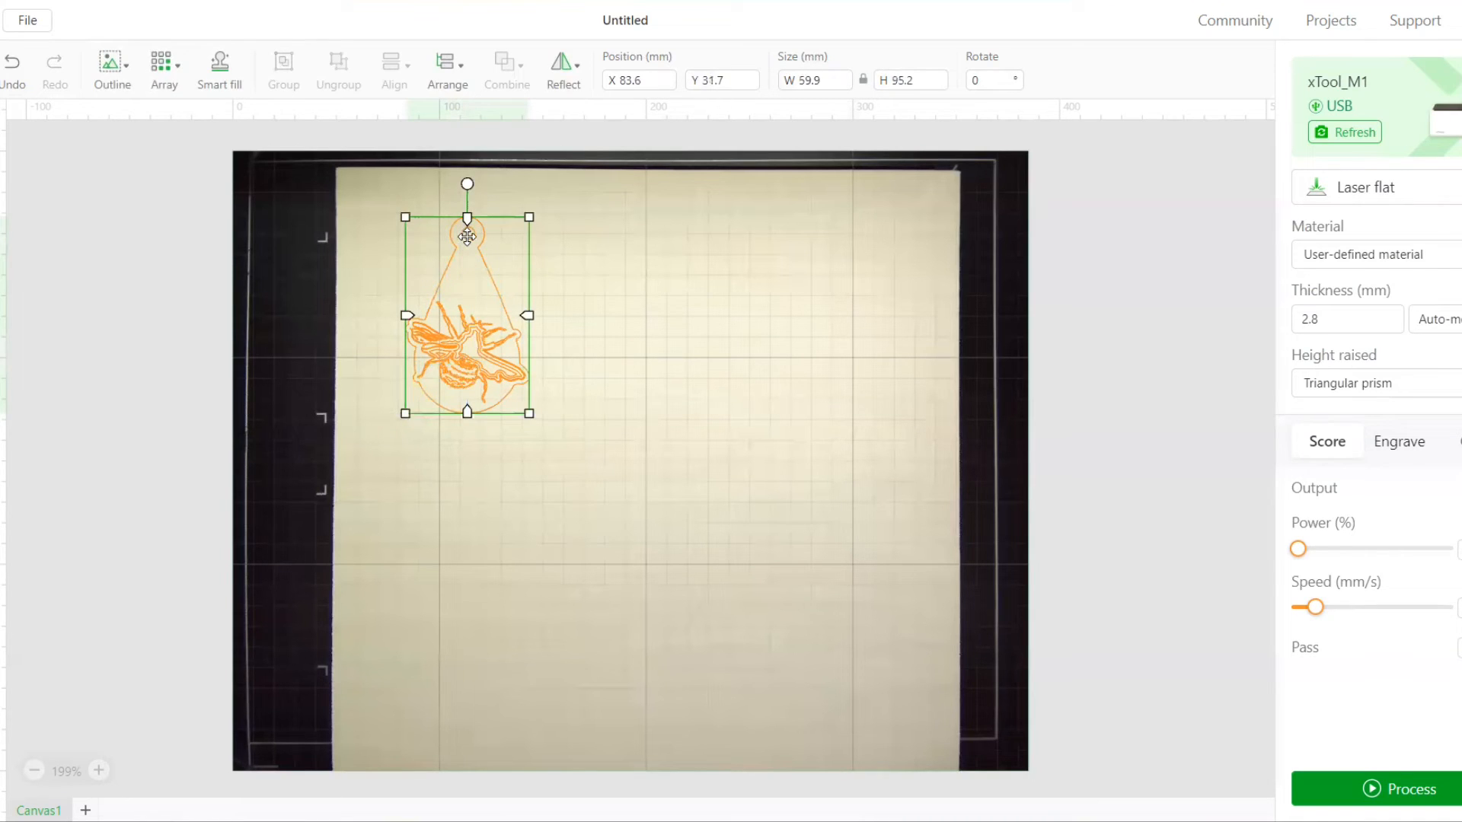
pyautogui.keyDown('shift'); pyautogui.click(466, 237); pyautogui.keyUp('shift')
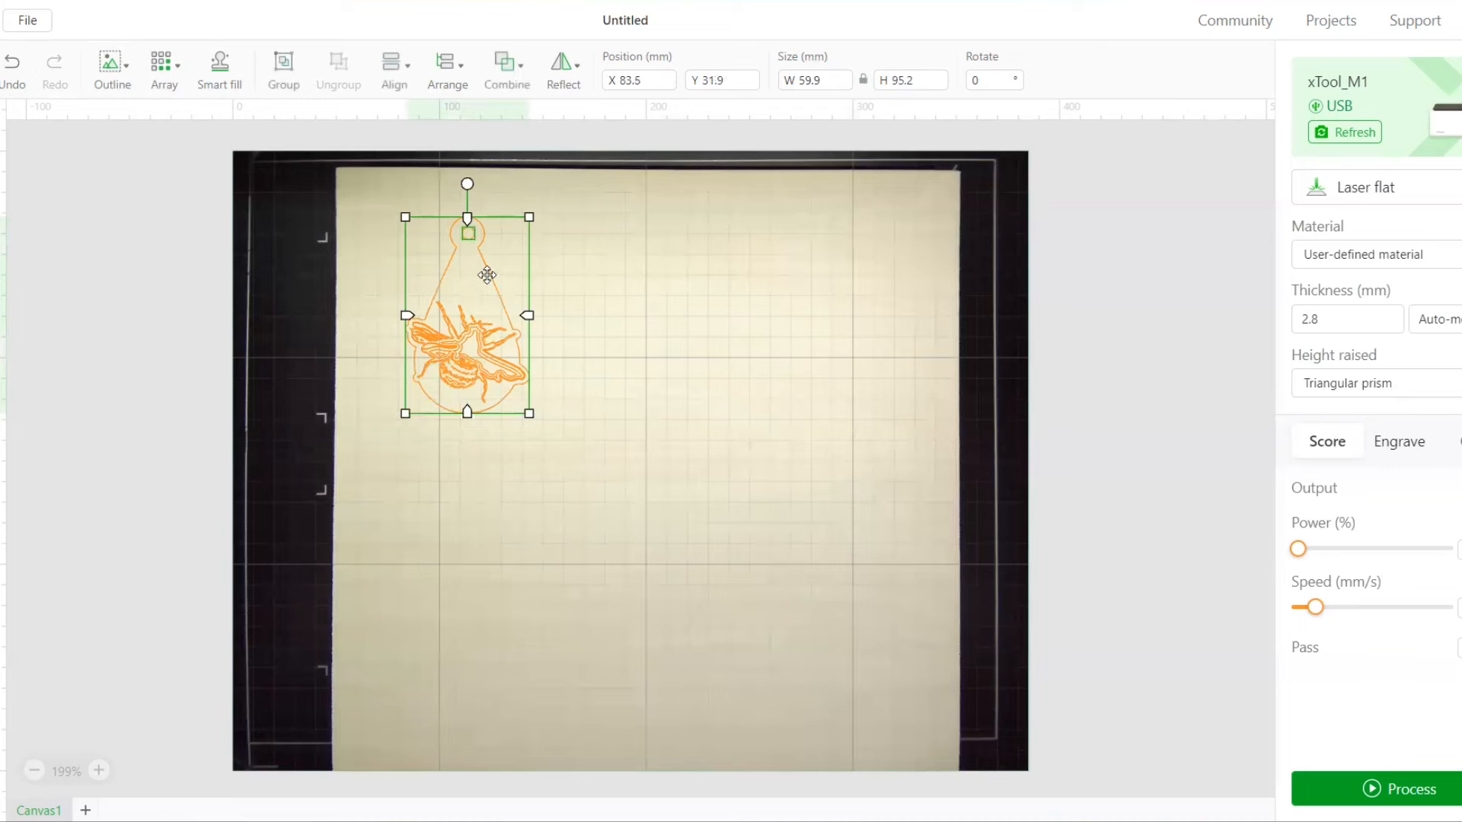
pyautogui.moveTo(396, 67)
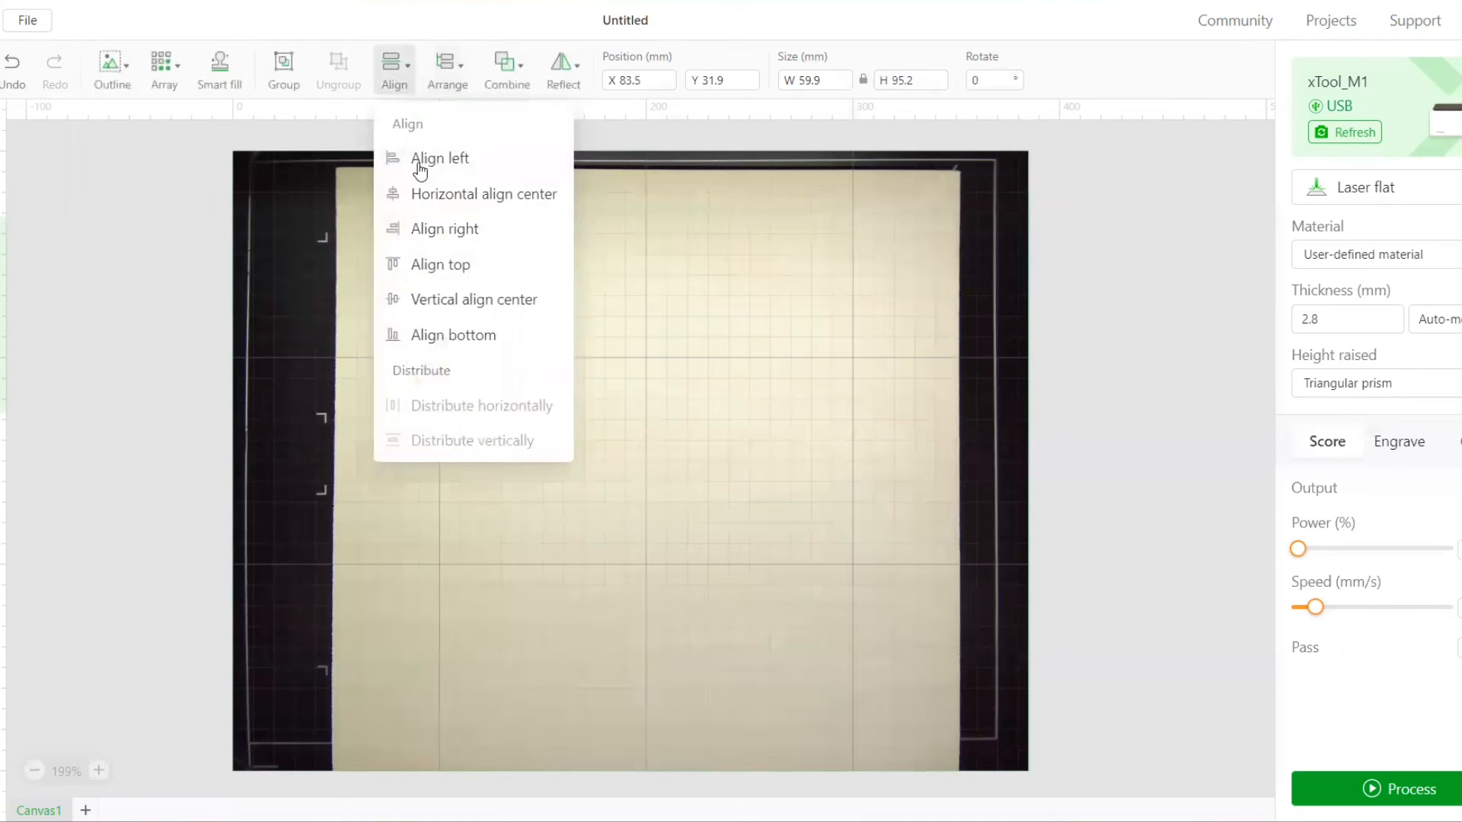
pyautogui.click(420, 200)
pyautogui.click(603, 258)
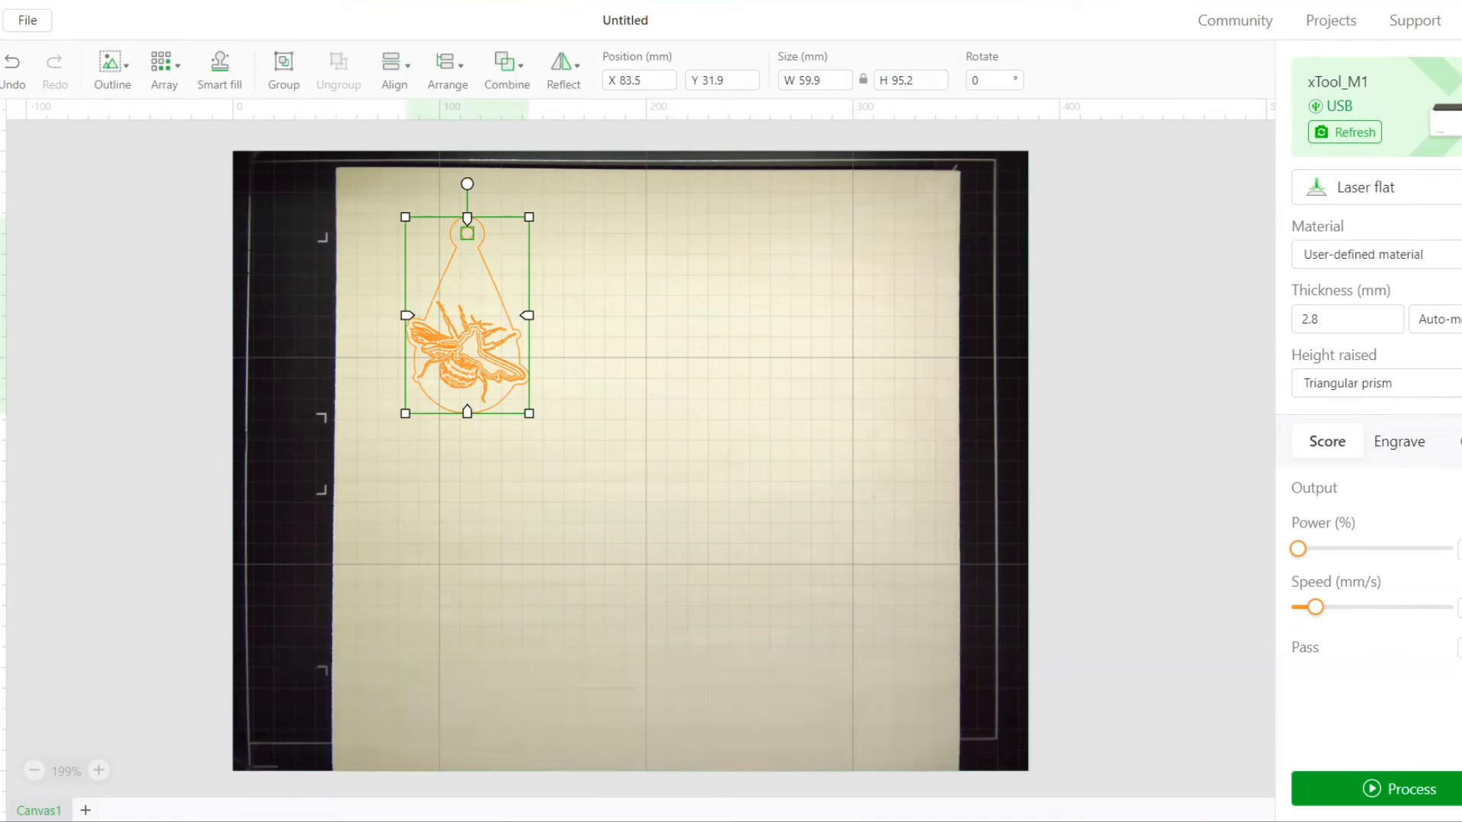
# Set the outline and hole to be cut at maximum power and a speed of 3 mm/s
pyautogui.click(1458, 443)
pyautogui.moveTo(1298, 549); pyautogui.dragTo(1446, 548)
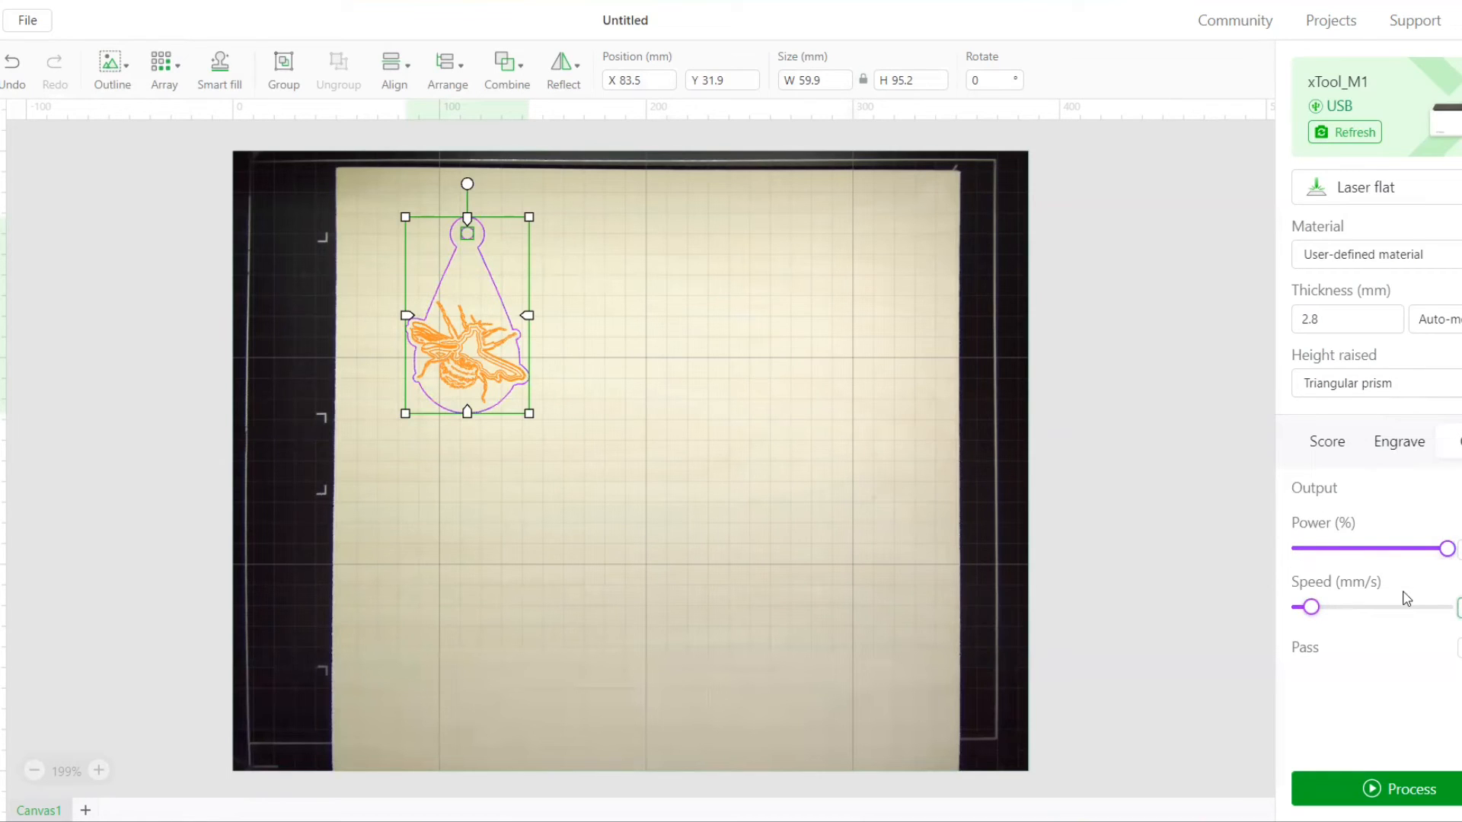
pyautogui.write('3')
pyautogui.click(868, 469)
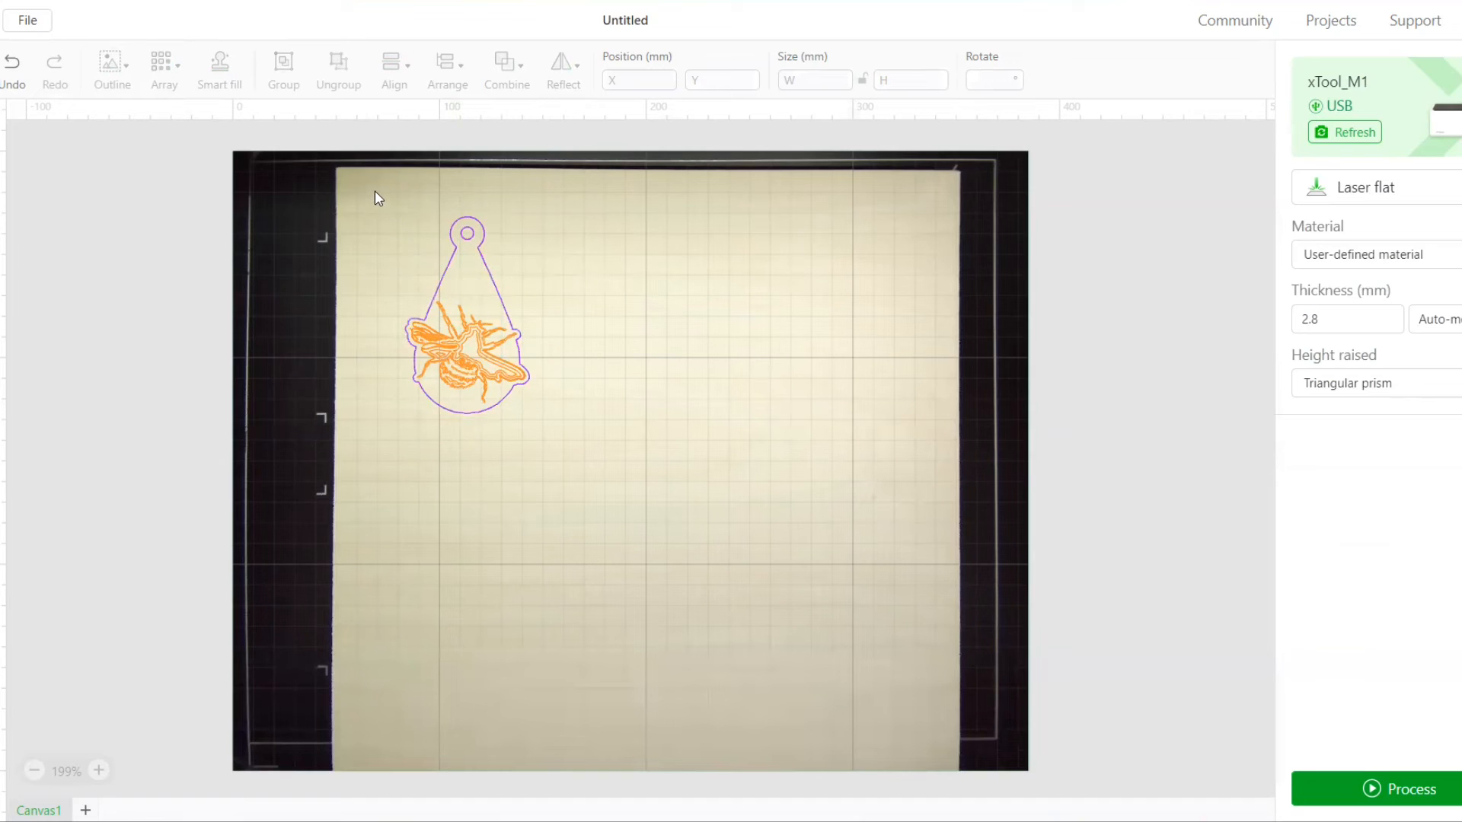
# Duplicate the complete bee-and-teardrop design and place the copy to the right of the original
pyautogui.moveTo(376, 192); pyautogui.dragTo(583, 427)
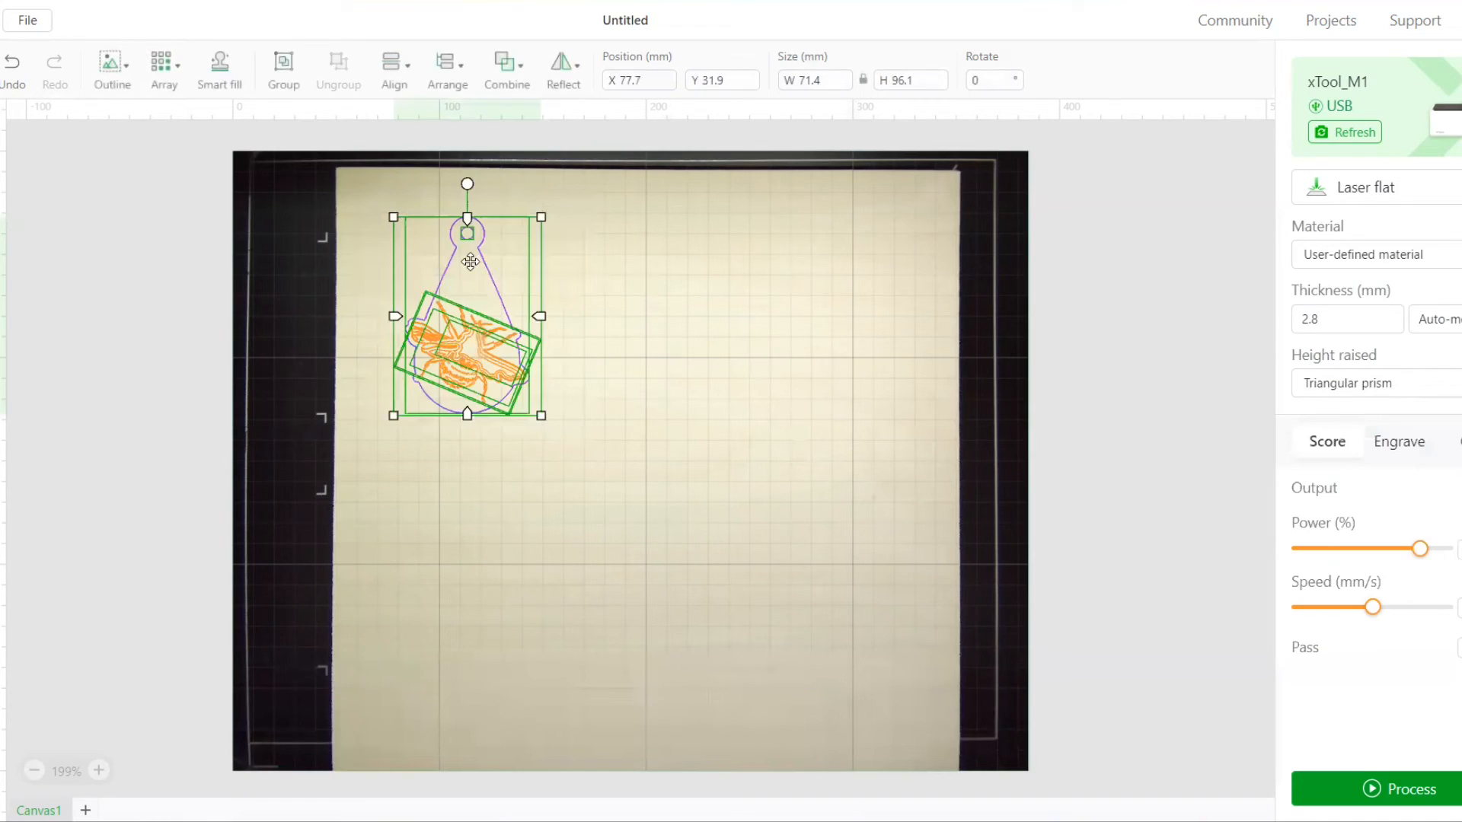
pyautogui.hotkey('ctrl', 'c')
pyautogui.hotkey('ctrl', 'v')
pyautogui.moveTo(497, 264); pyautogui.dragTo(635, 260)
pyautogui.click(722, 281)
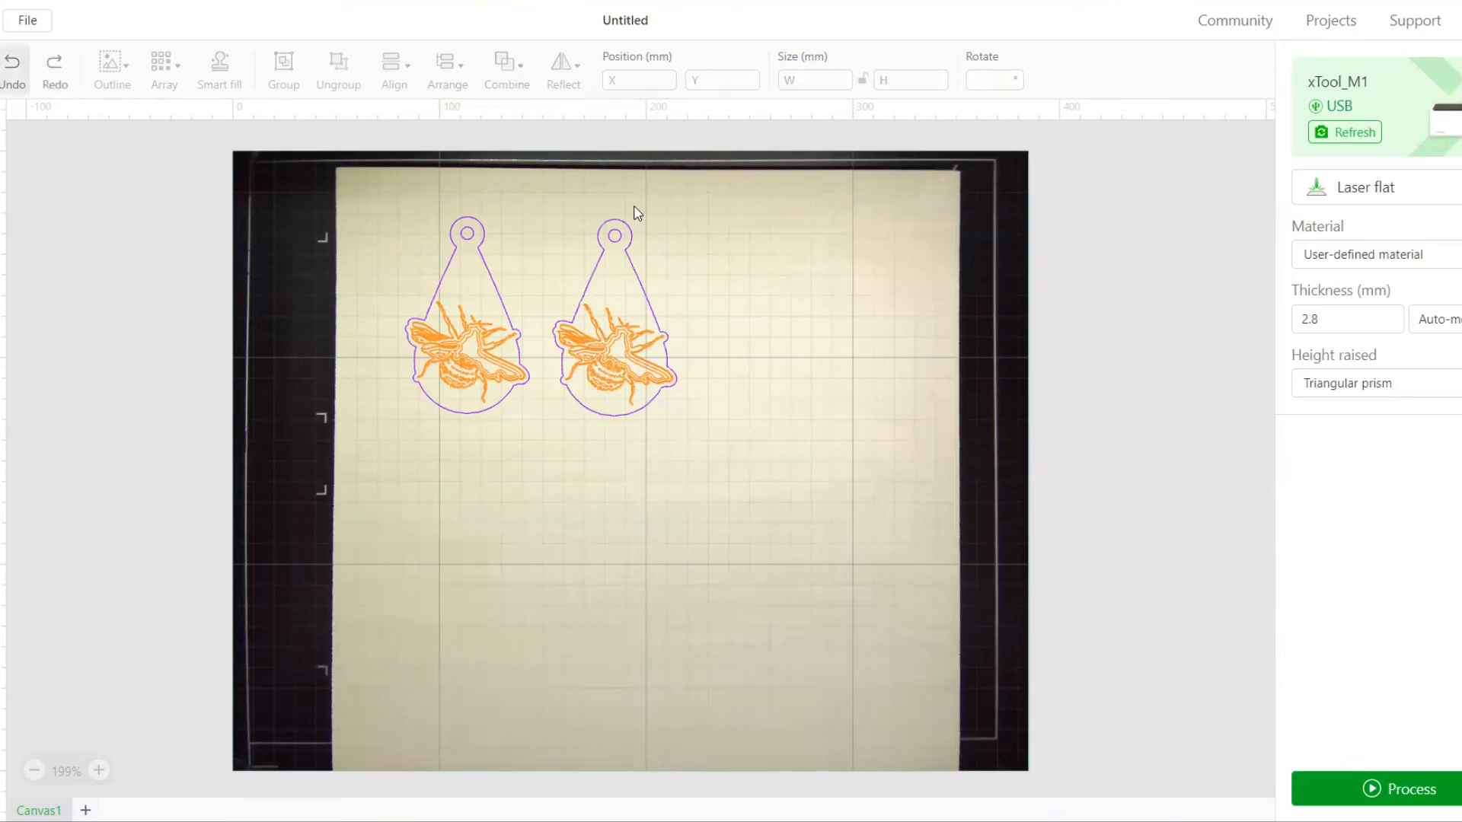
# Reflect the copied bee-and-teardrop design horizontally
pyautogui.moveTo(548, 195); pyautogui.dragTo(740, 417)
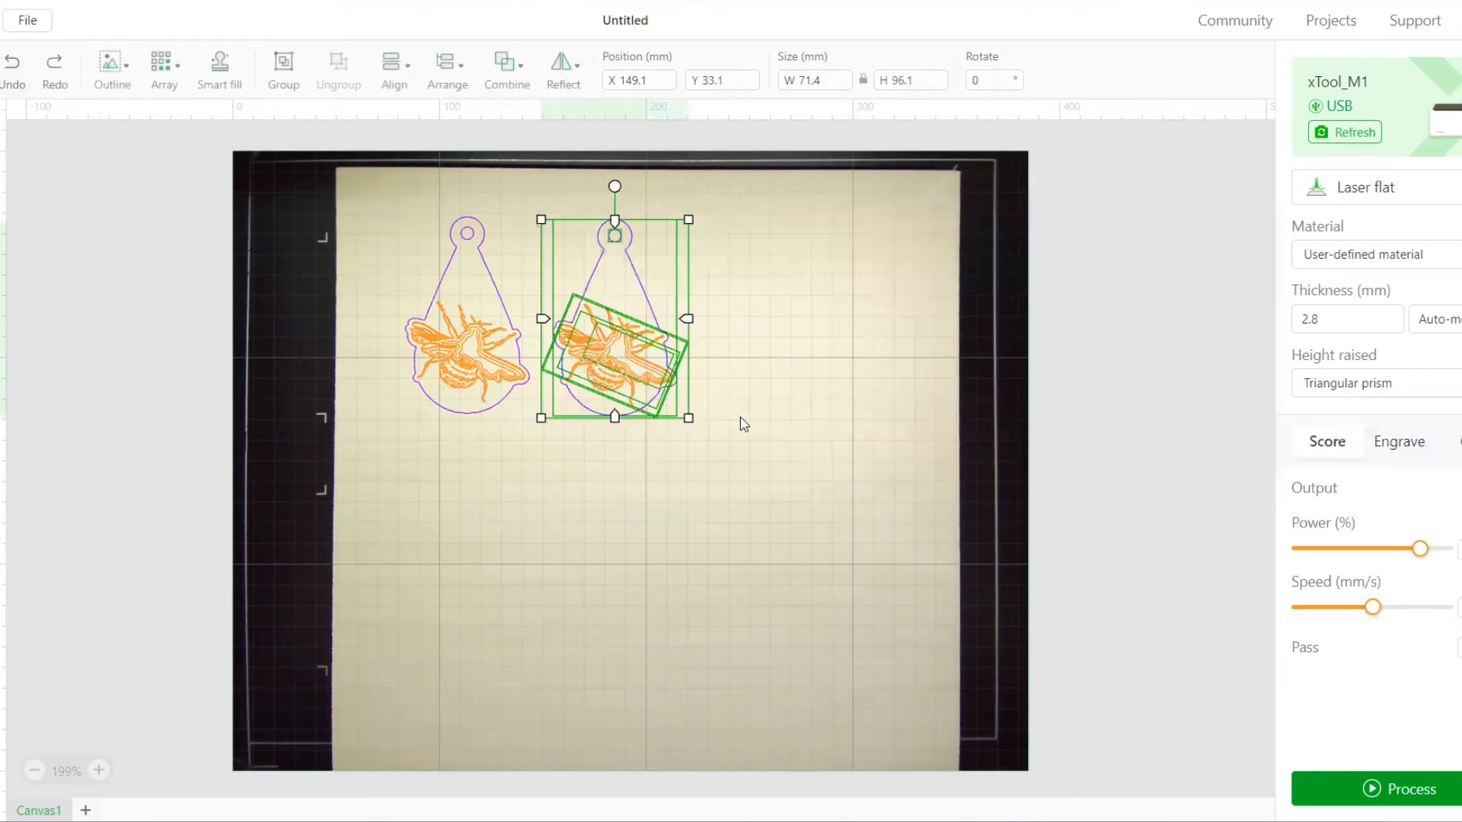
pyautogui.click(562, 76)
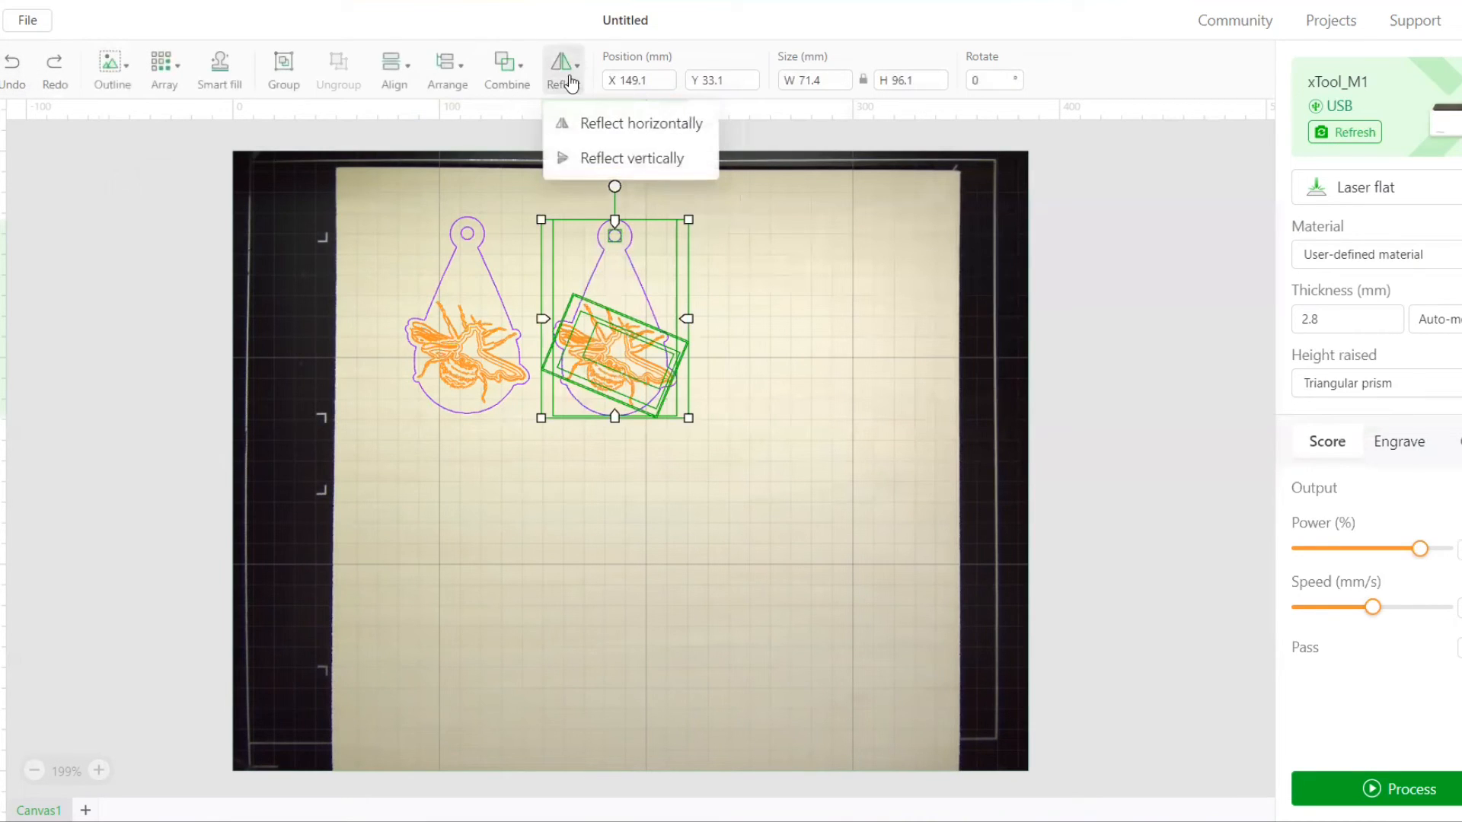
pyautogui.click(596, 125)
pyautogui.click(733, 274)
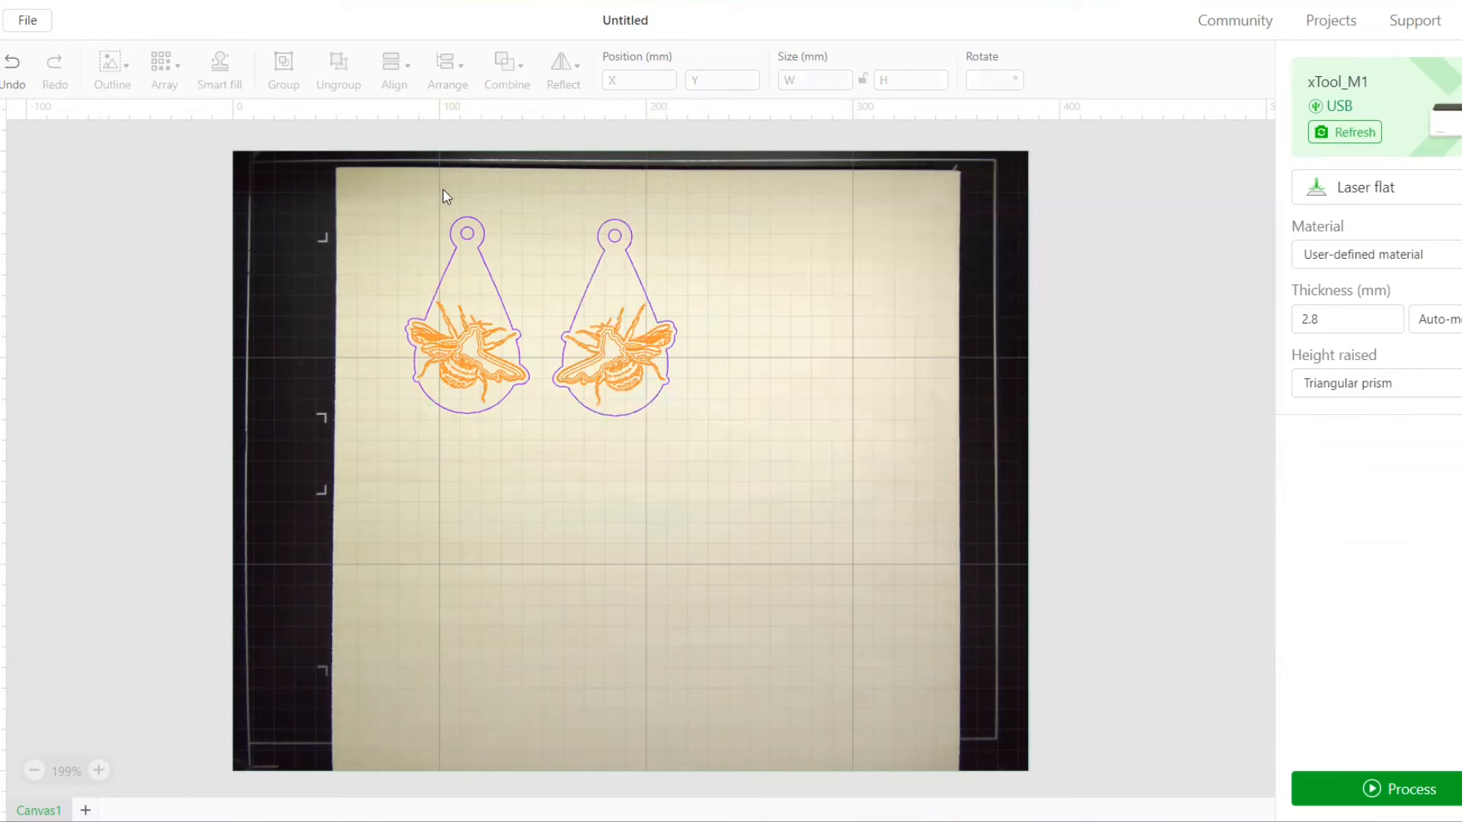
# Select both complete pendants and switch the measurement unit to inches
pyautogui.moveTo(403, 188); pyautogui.dragTo(748, 462)
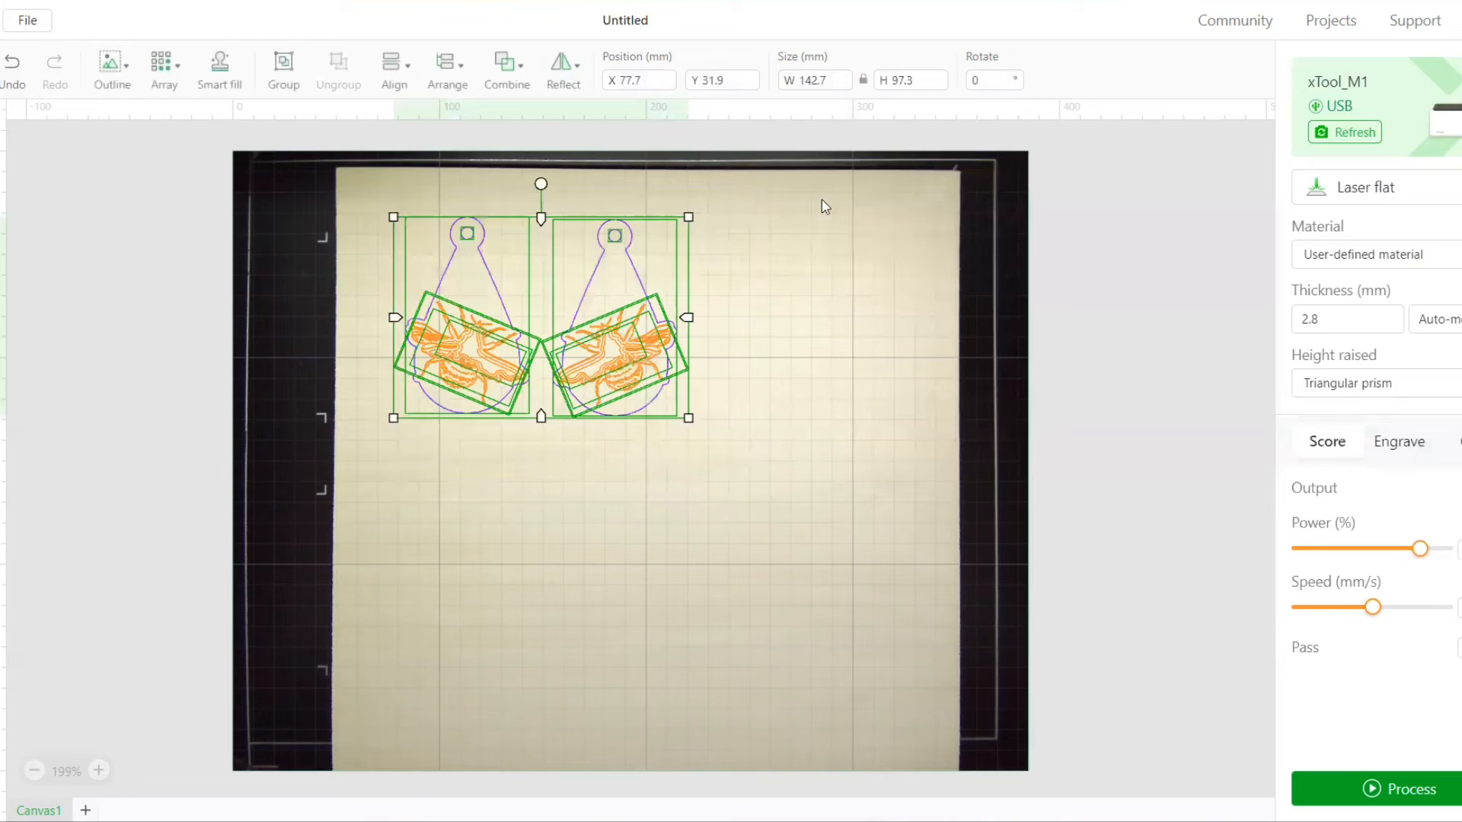
pyautogui.click(880, 79)
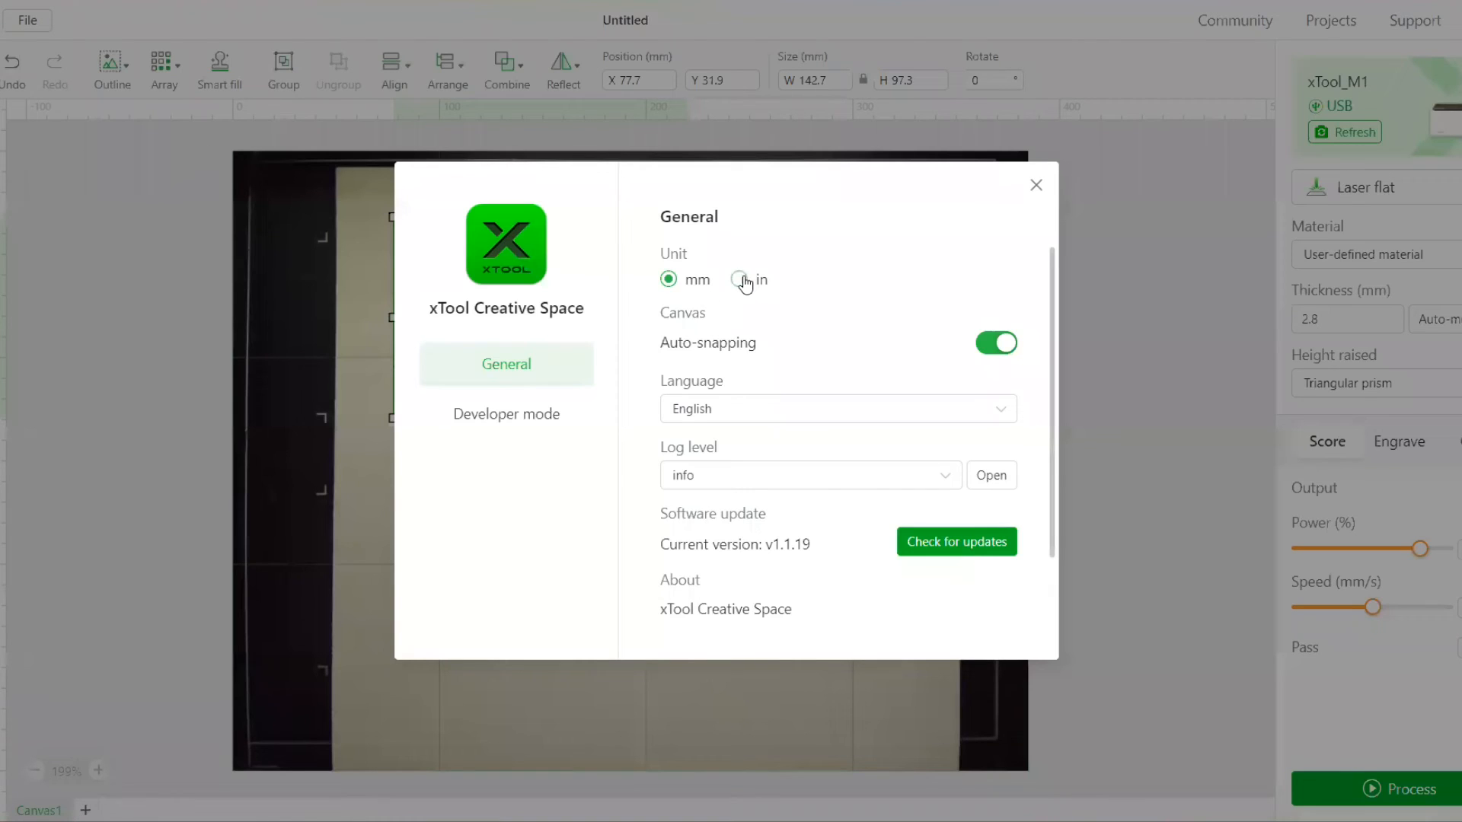
pyautogui.click(739, 279)
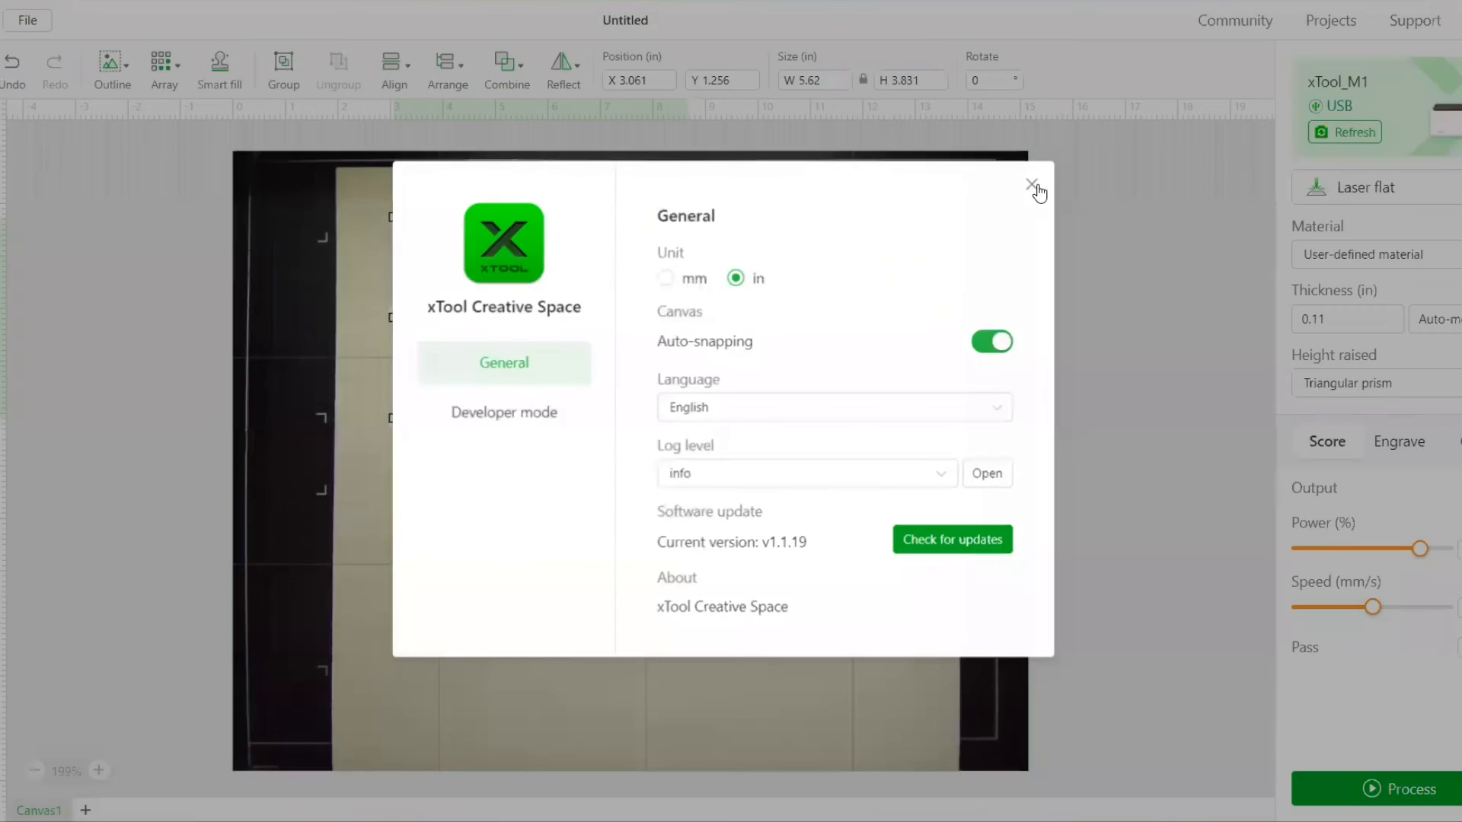
pyautogui.click(1037, 187)
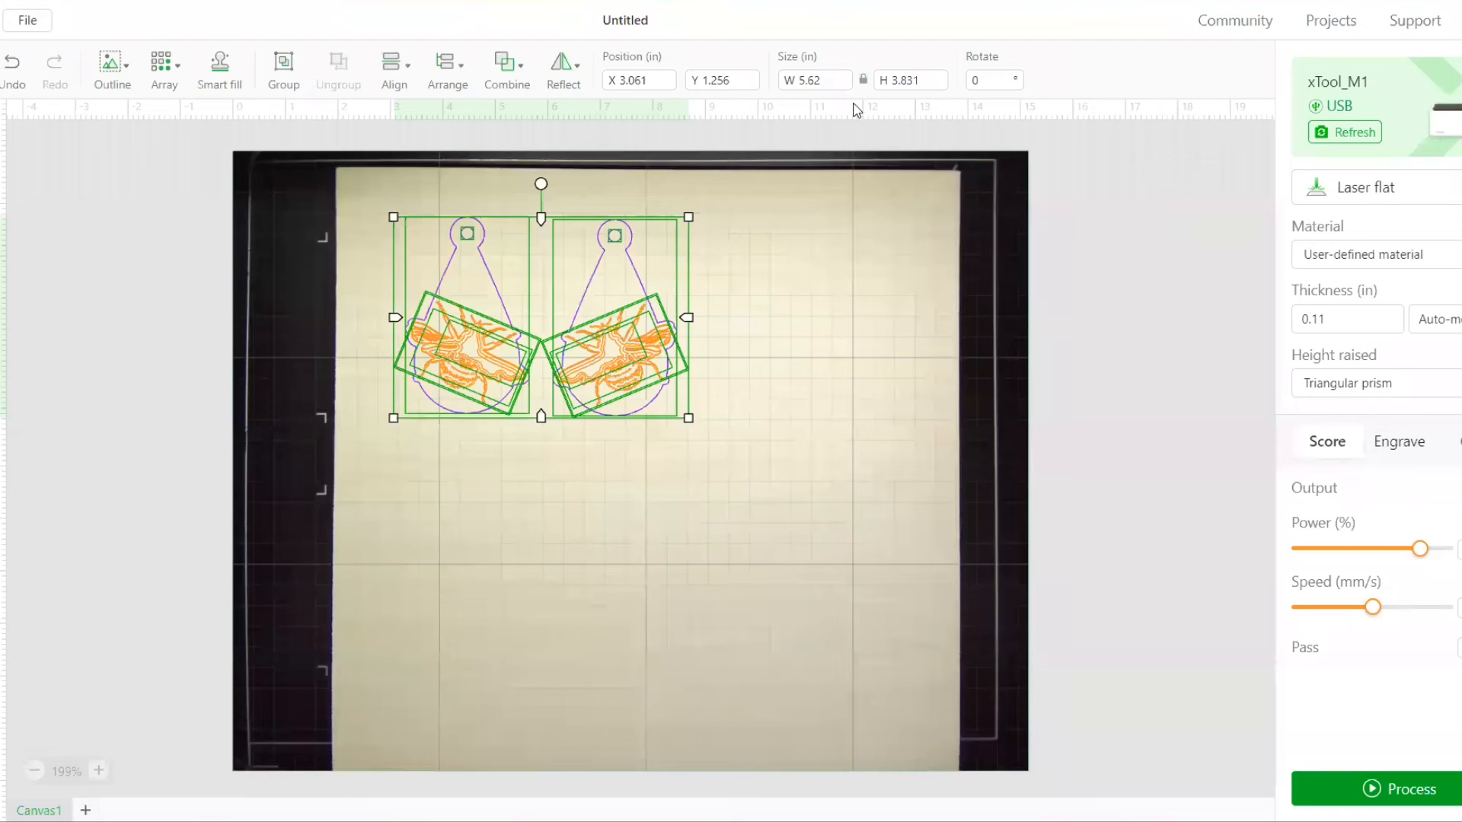
# Scale both pendants together proportionally to a height of 1.5 in
pyautogui.click(820, 82)
pyautogui.click(922, 86)
pyautogui.moveTo(922, 78); pyautogui.dragTo(841, 78)
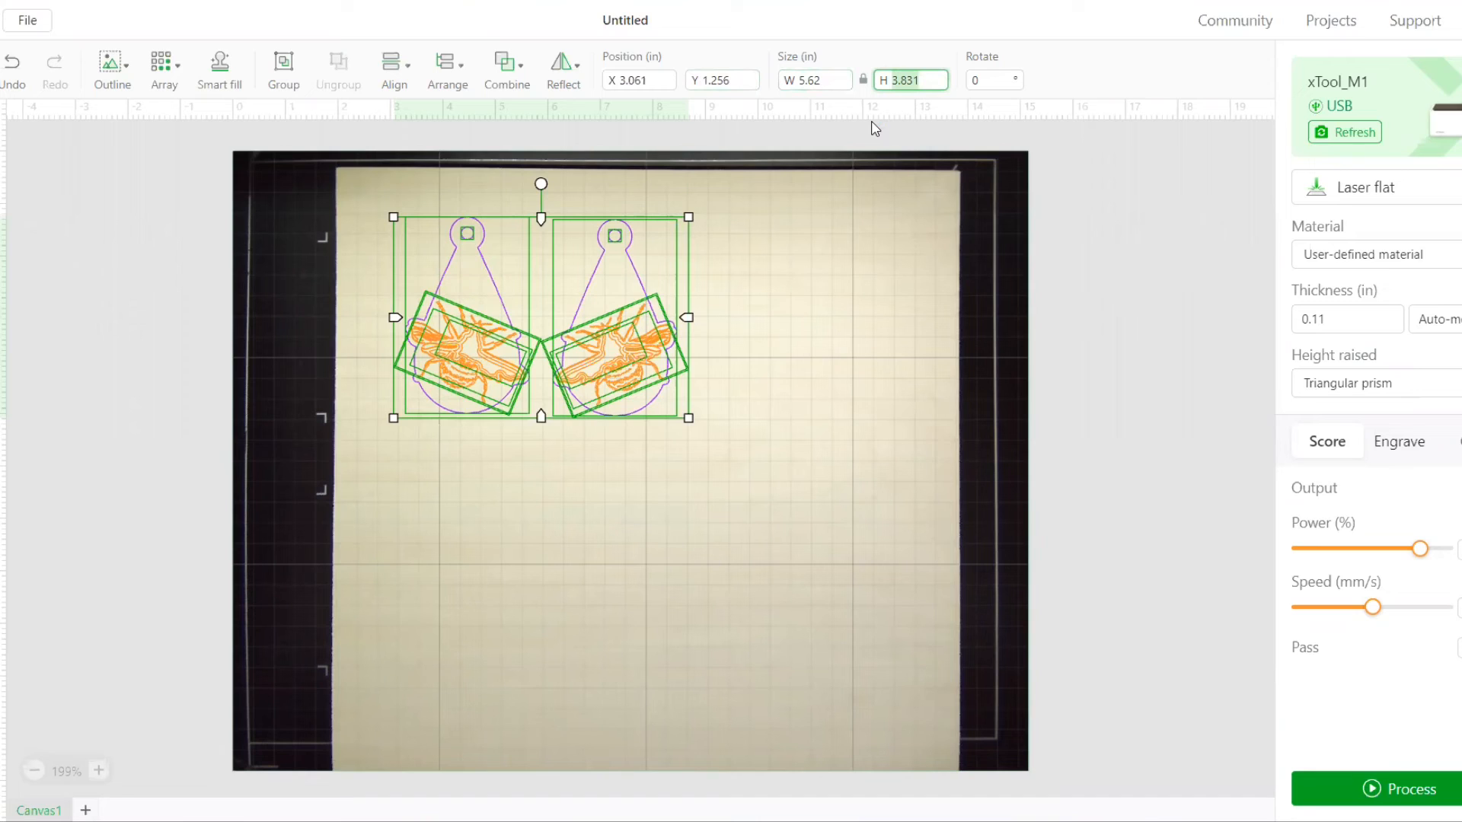
pyautogui.write('1')
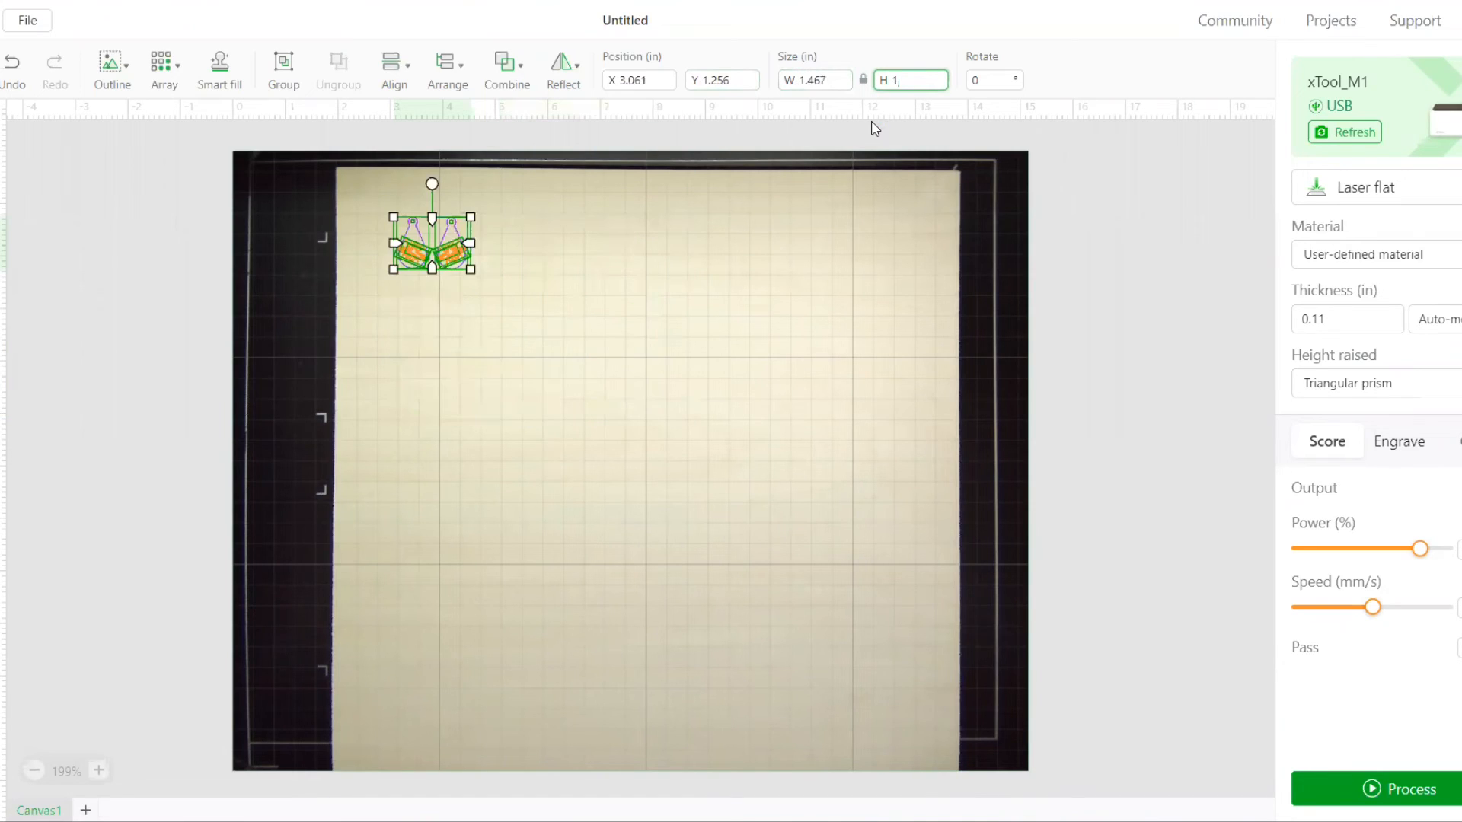
pyautogui.write('.5')
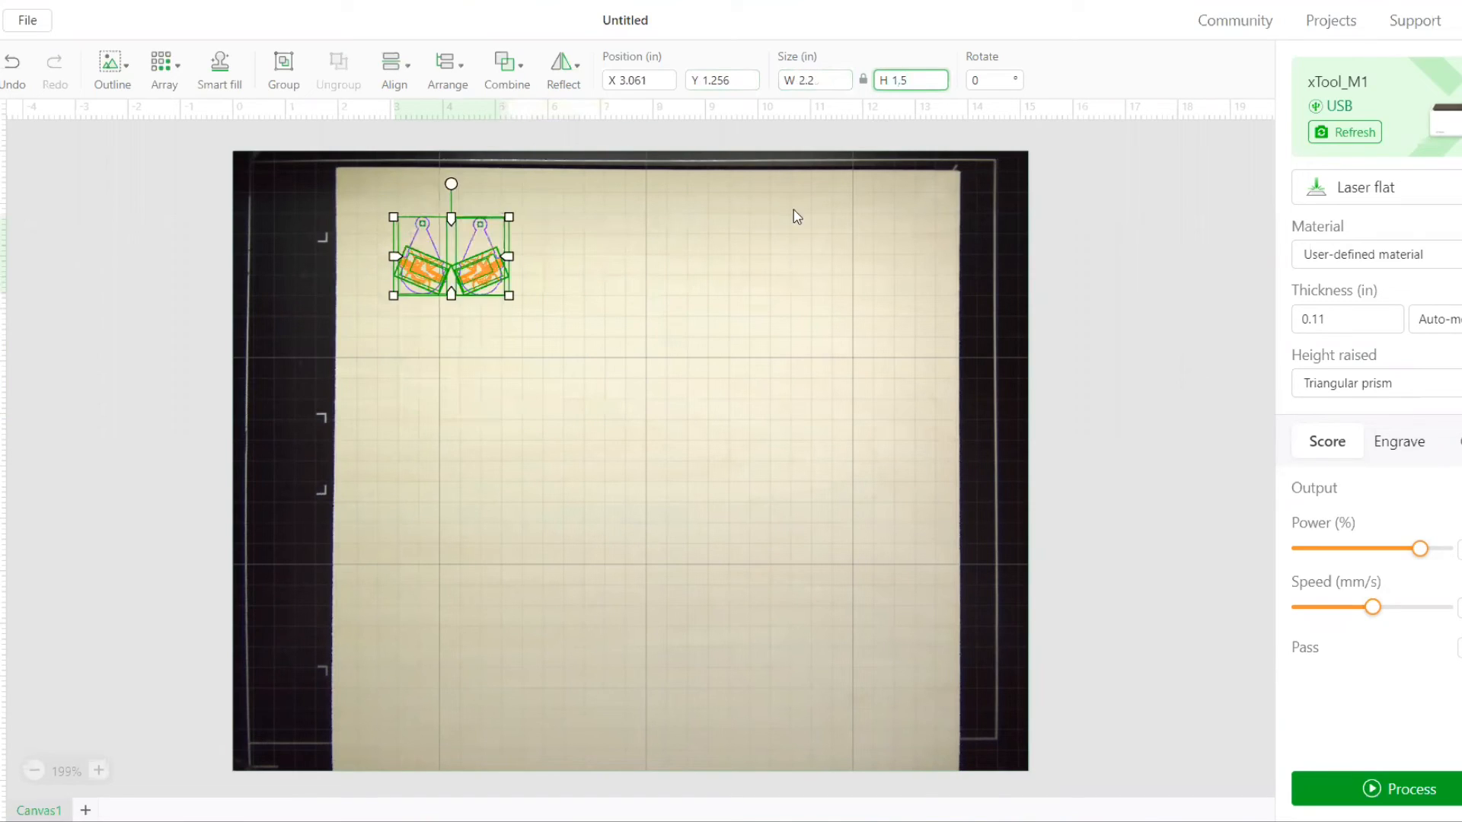
pyautogui.click(775, 235)
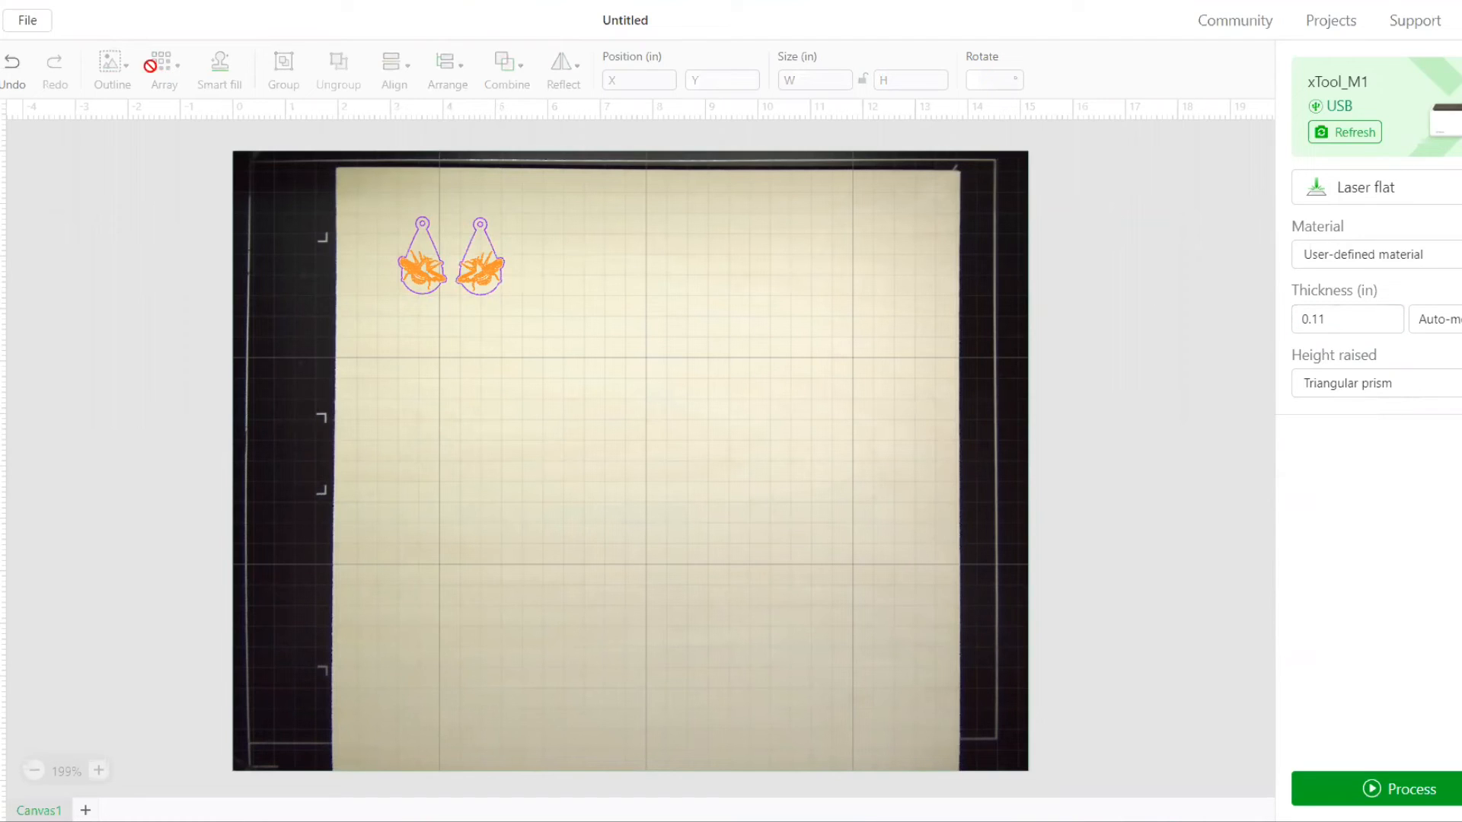
# Switch the measurement unit back to millimetres
pyautogui.click(1, 20)
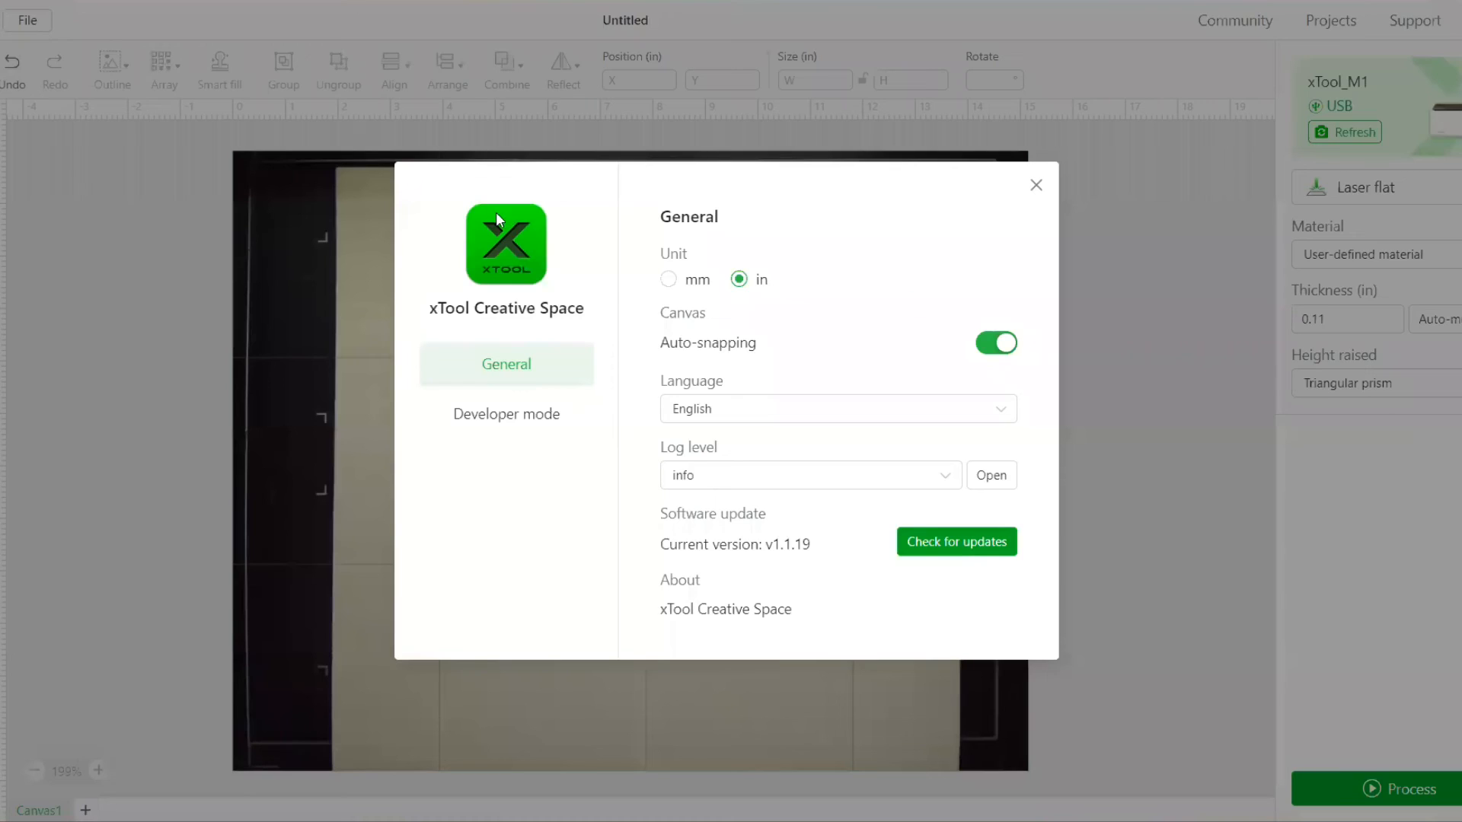
pyautogui.click(695, 281)
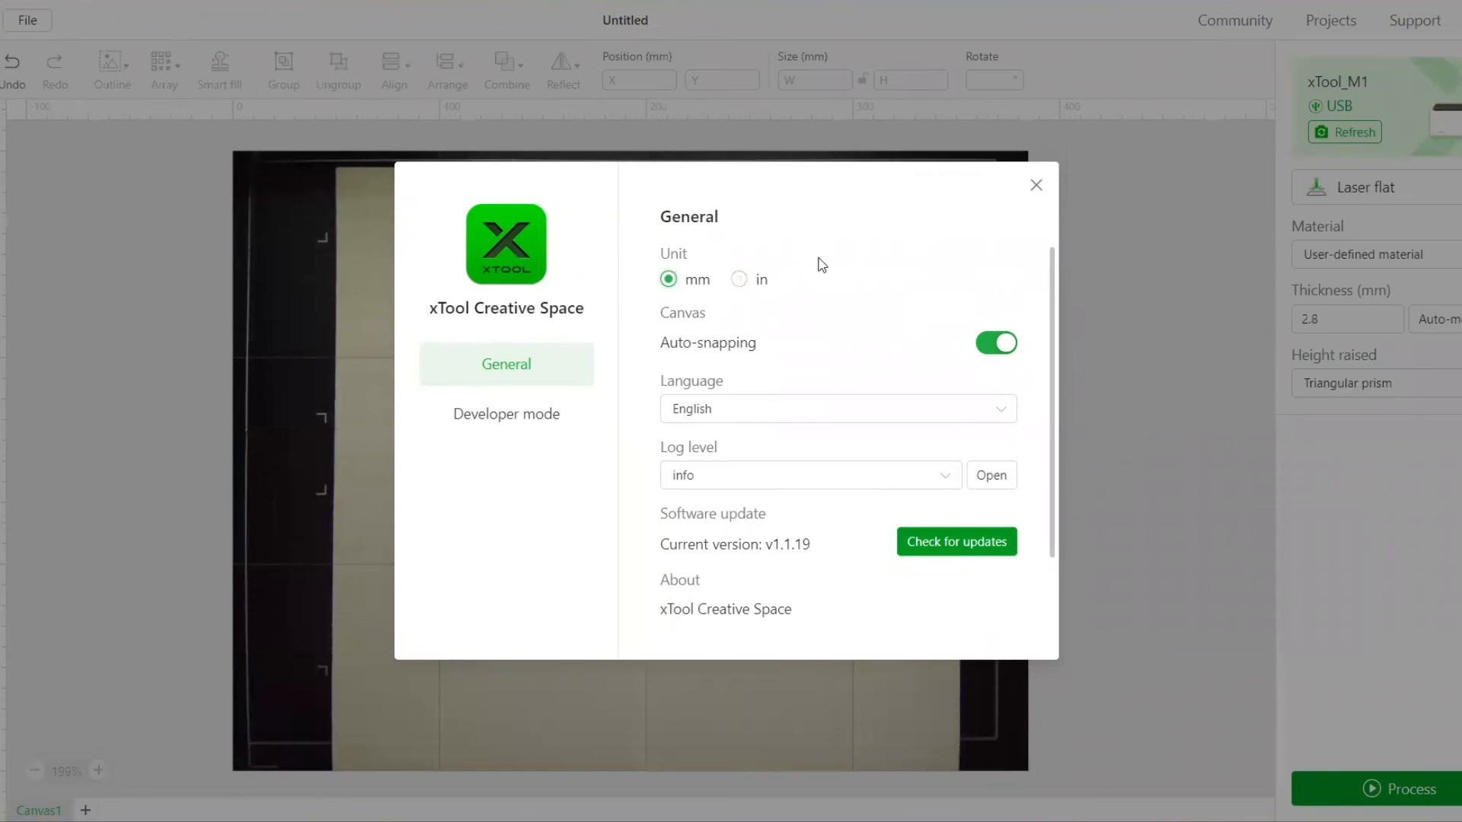
pyautogui.click(1034, 183)
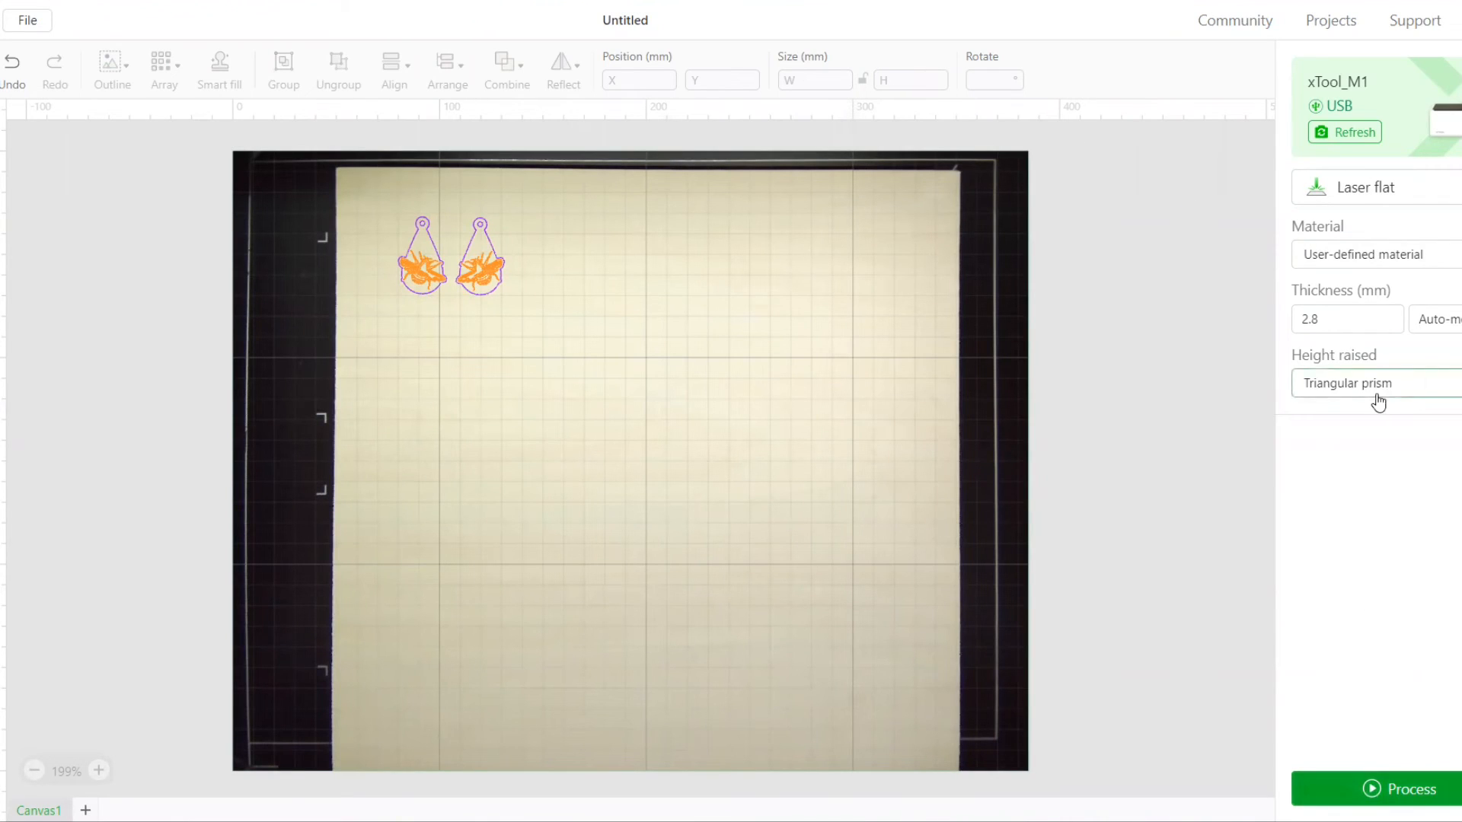
# Preview the laser job with the mirrored pendant's teardrop outline left out of the output, return to the canvas and reselect that outline
pyautogui.click(1371, 789)
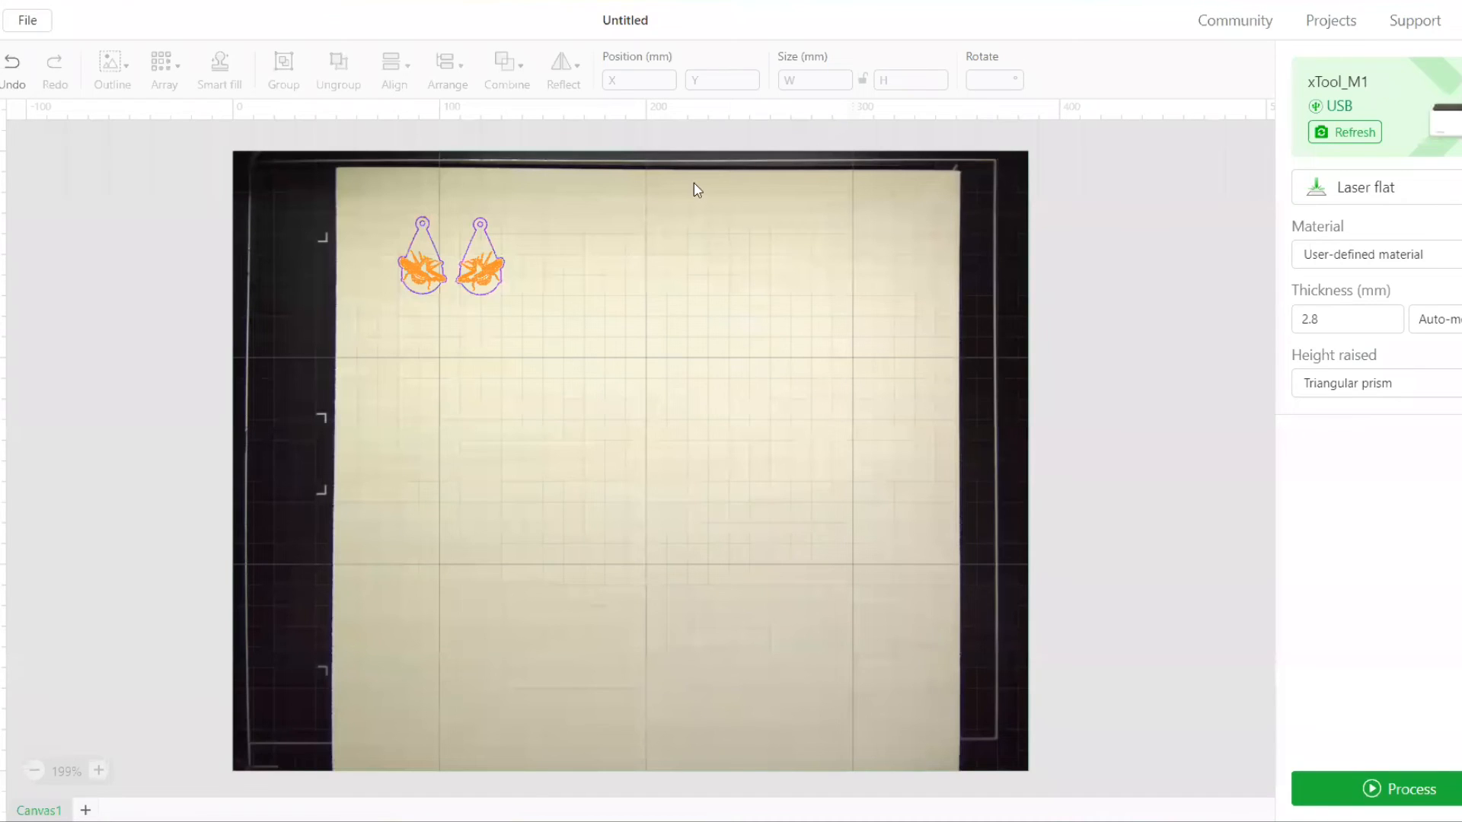
pyautogui.click(490, 241)
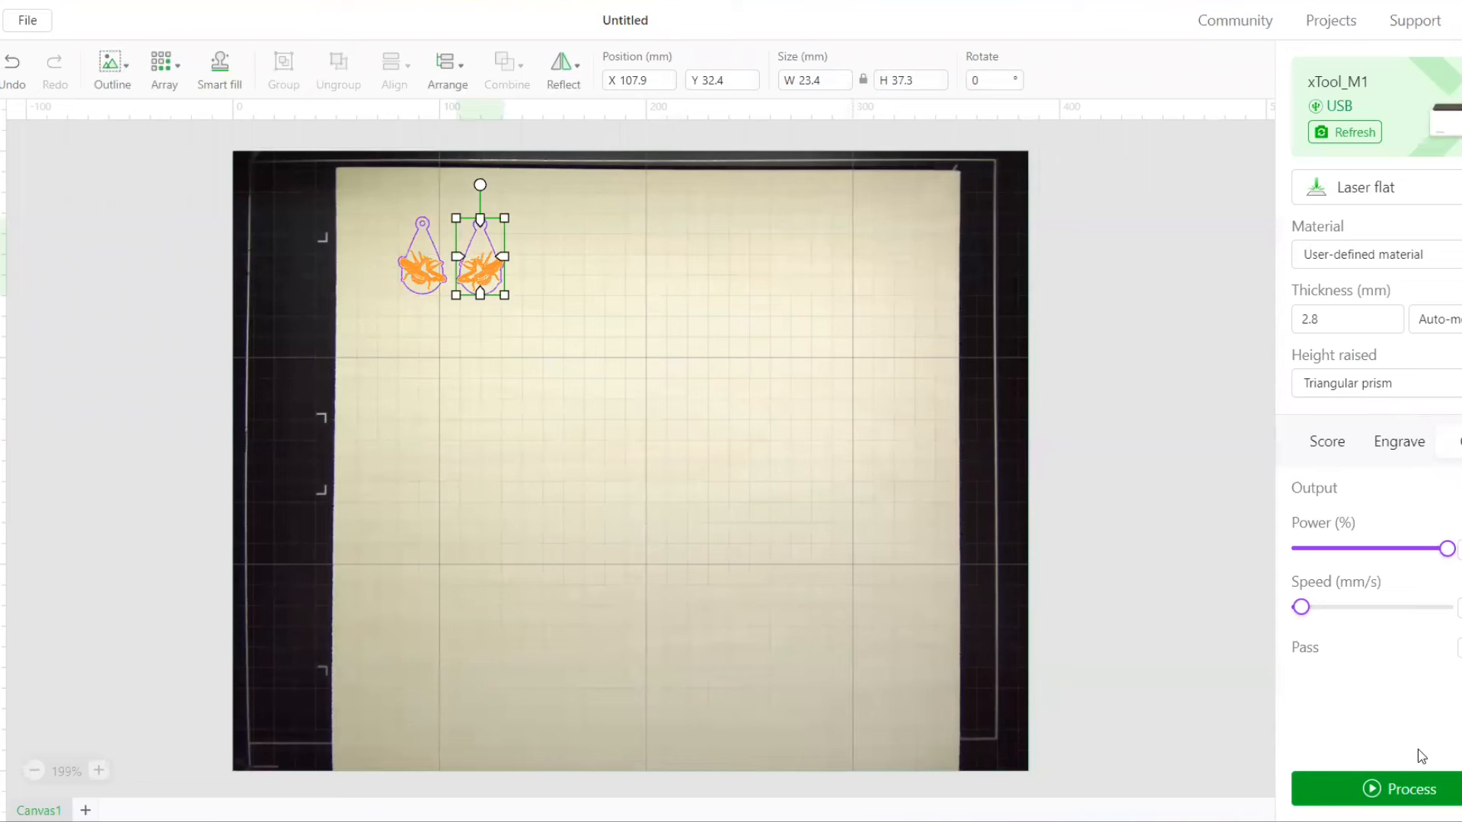
pyautogui.click(1410, 793)
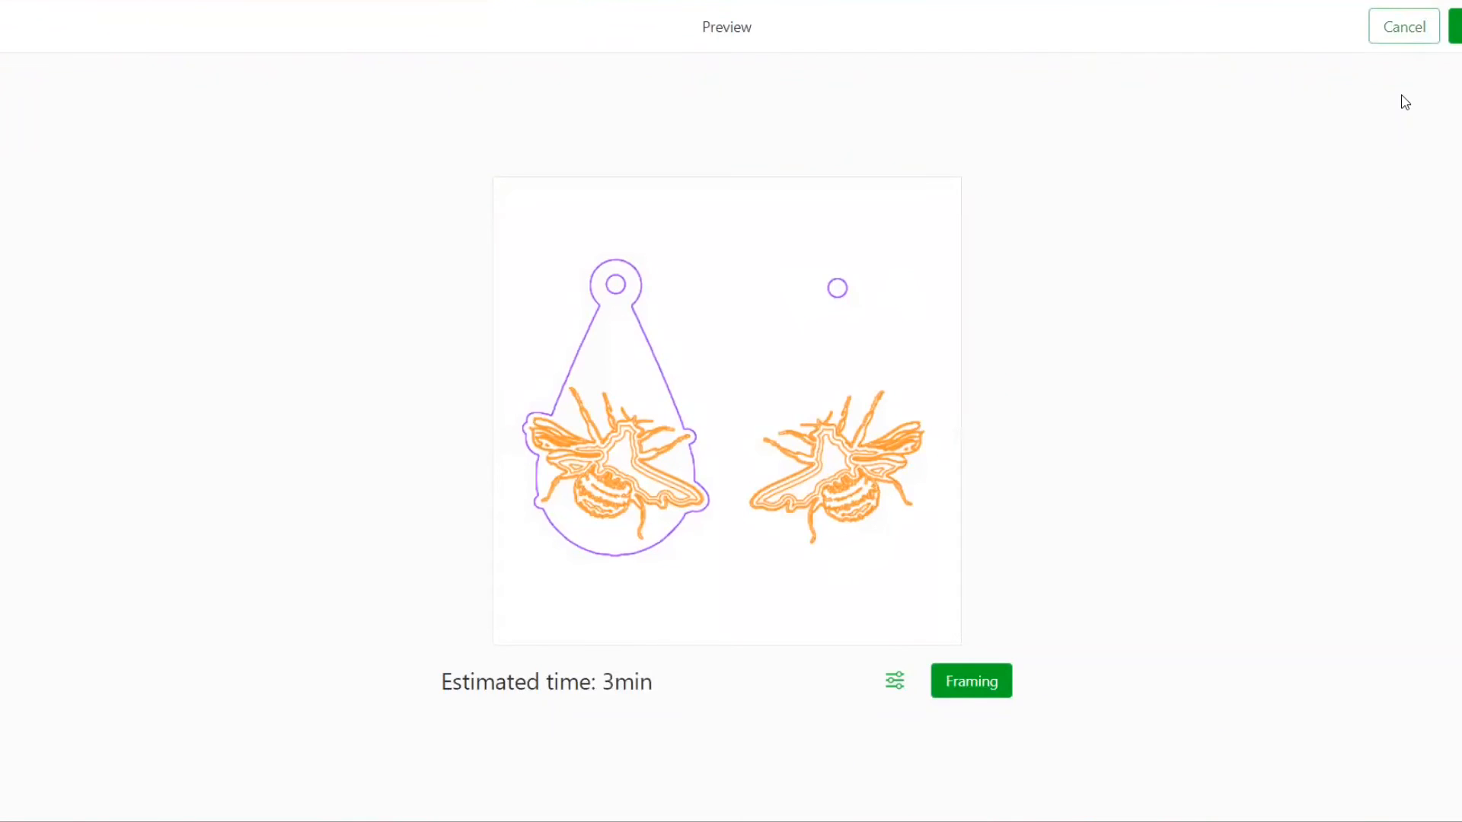
pyautogui.click(1403, 28)
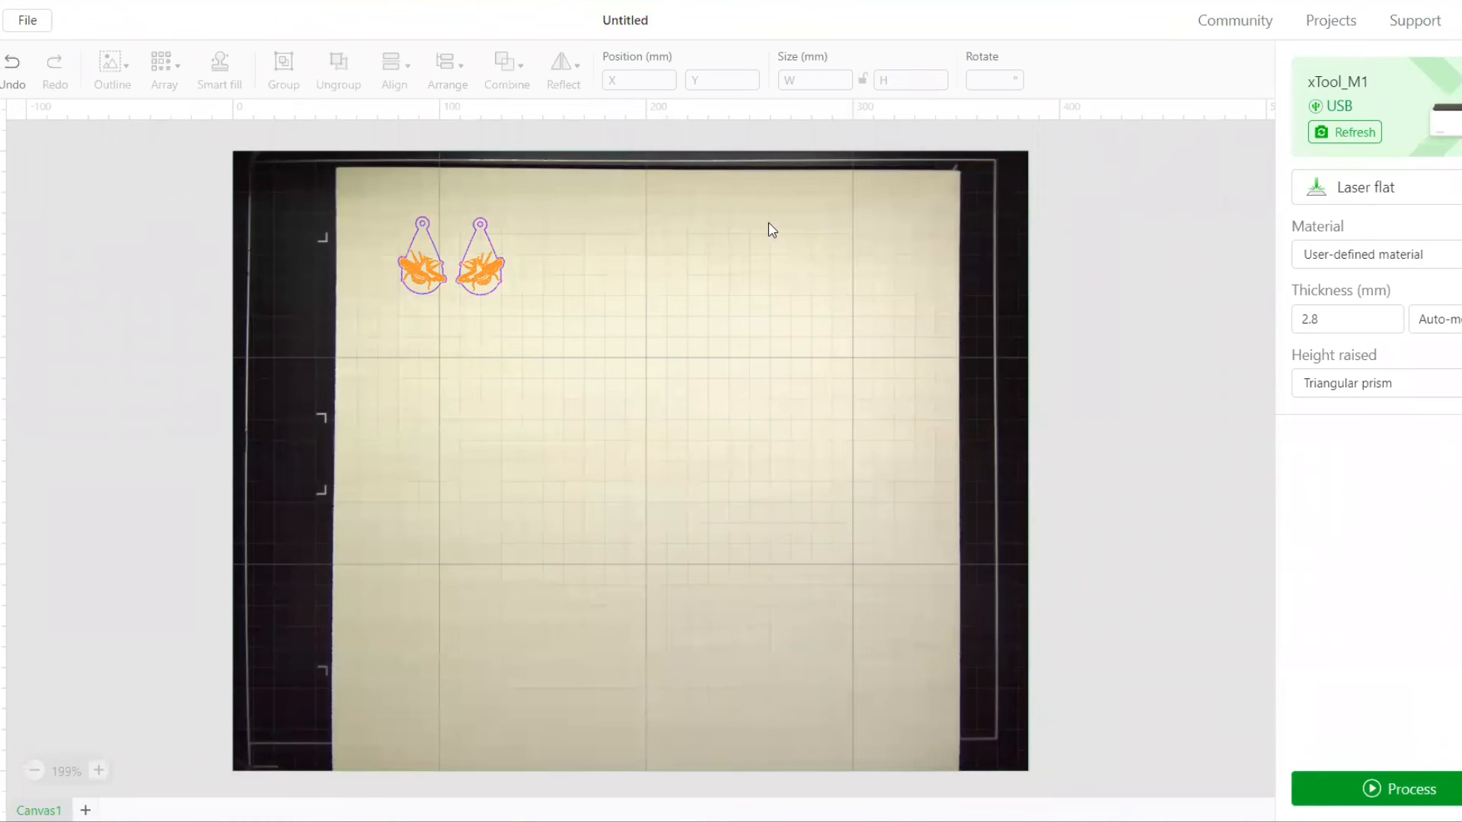
pyautogui.click(490, 235)
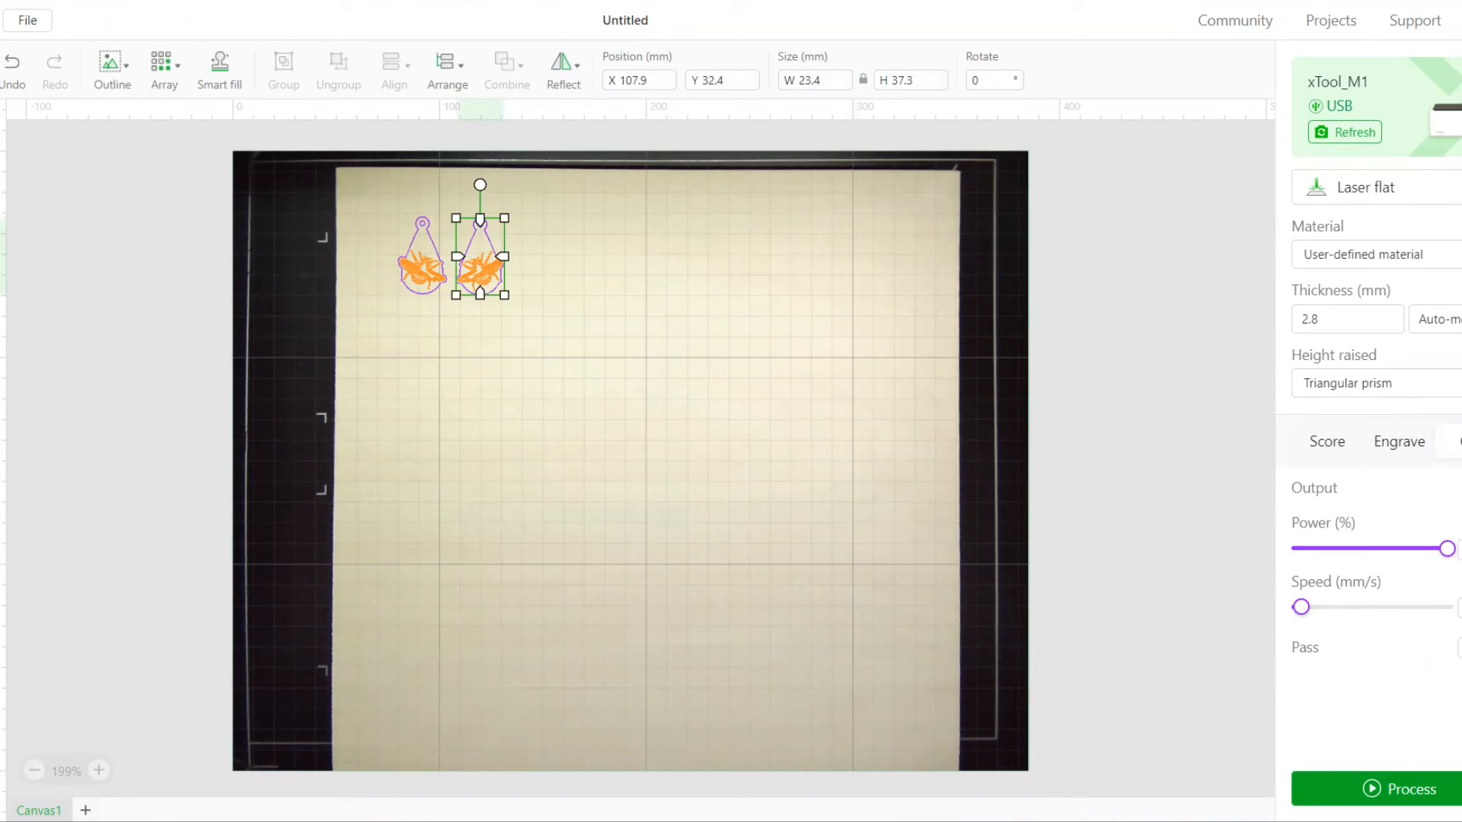
# Move both pendants together to the upper-left corner of the material, at about X 57 mm, Y 15 mm
pyautogui.click(555, 122)
pyautogui.moveTo(367, 293); pyautogui.dragTo(451, 240)
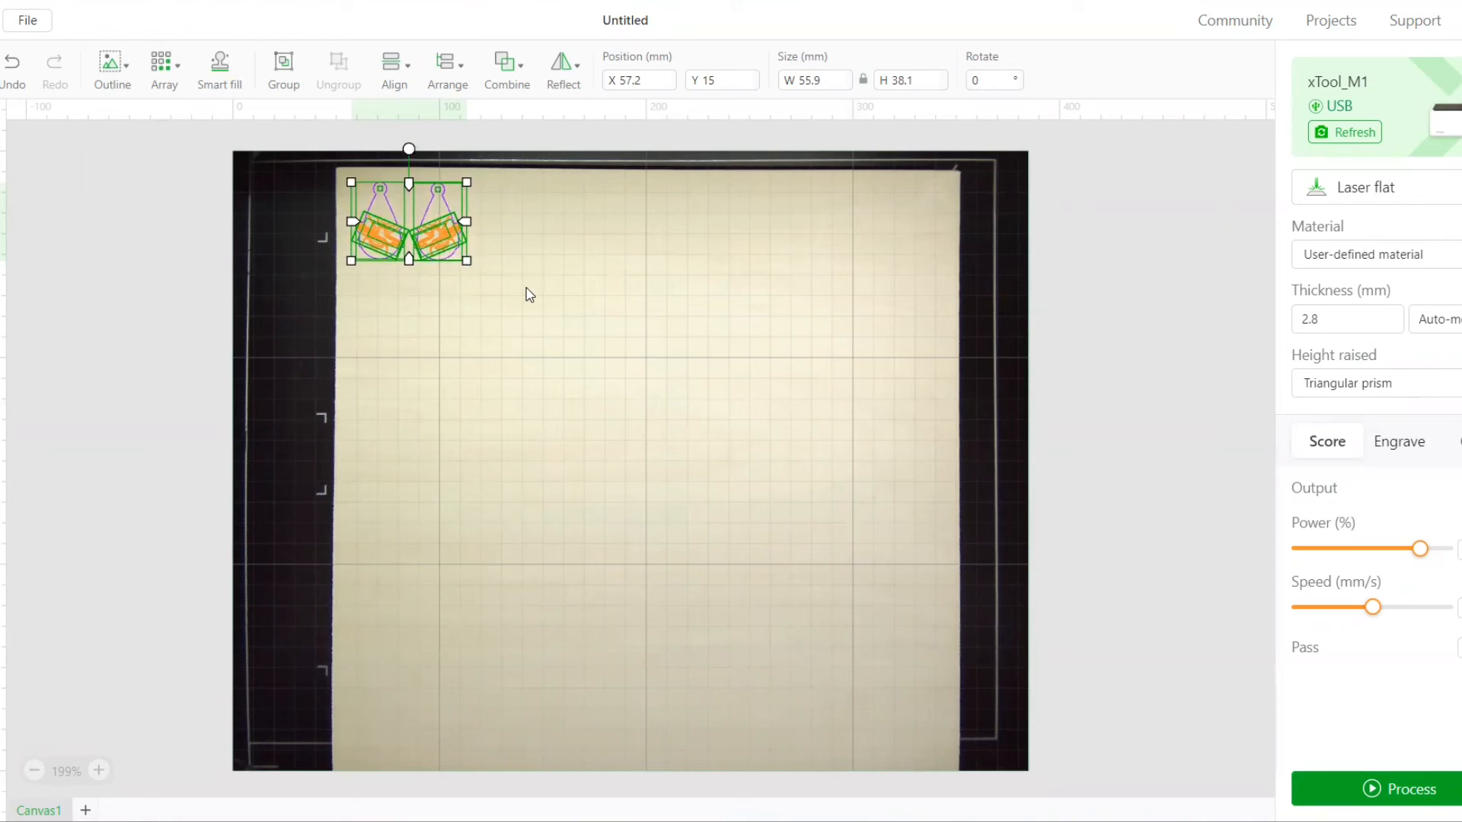
pyautogui.click(614, 310)
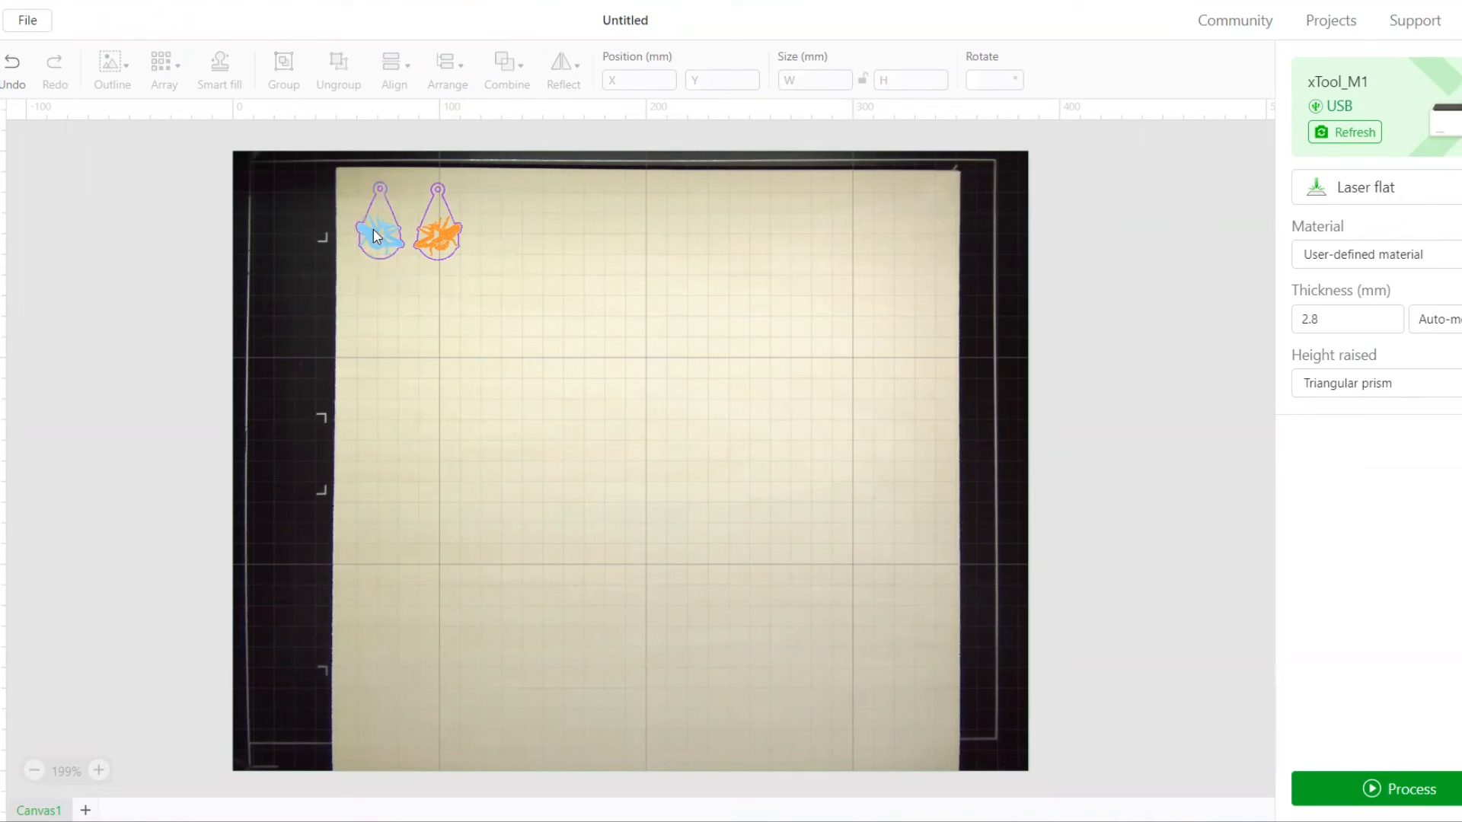
# Preview the complete two-pendant job and send it to the laser for processing
pyautogui.click(1377, 790)
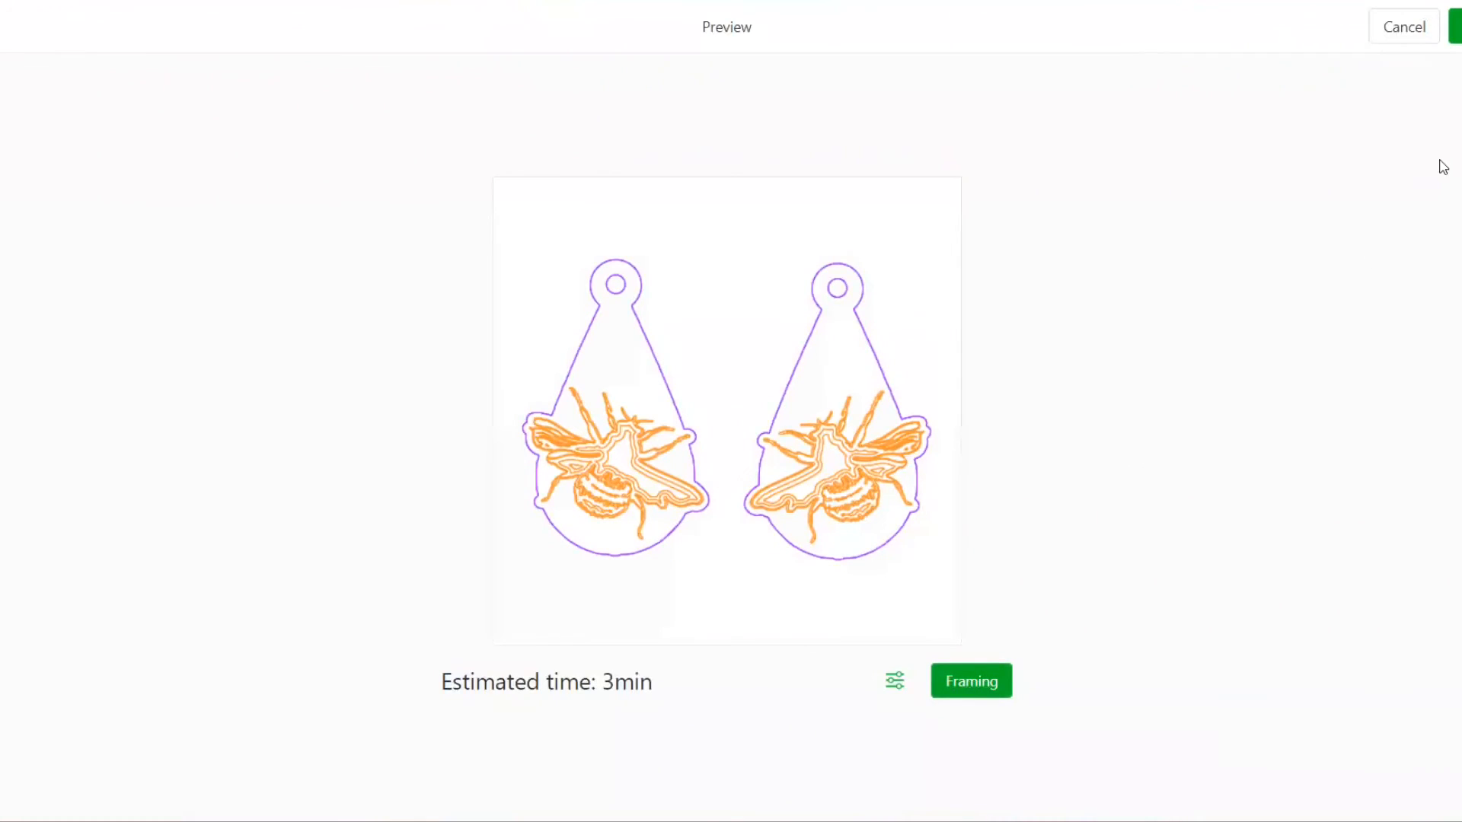
pyautogui.click(1455, 26)
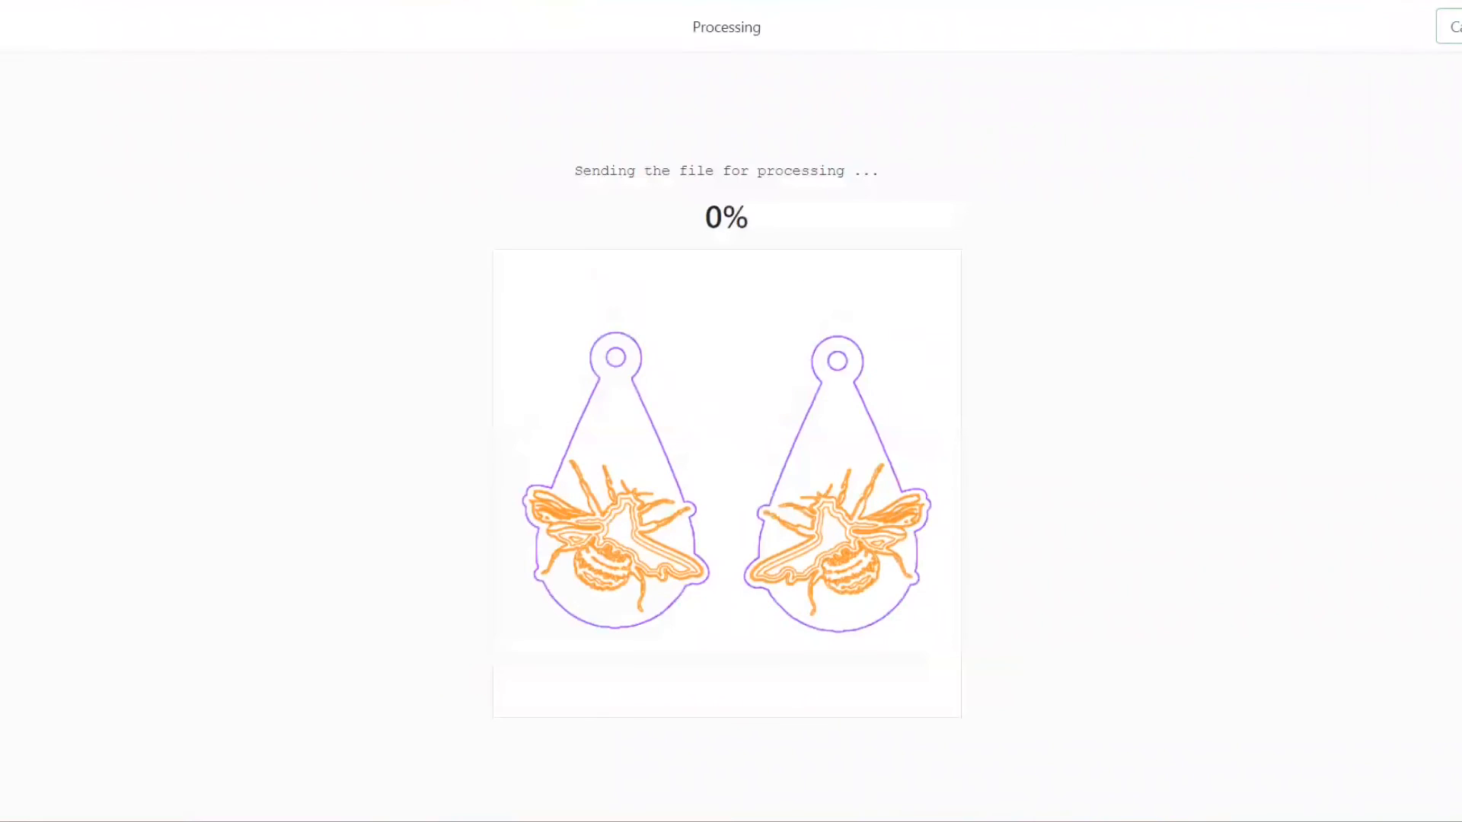